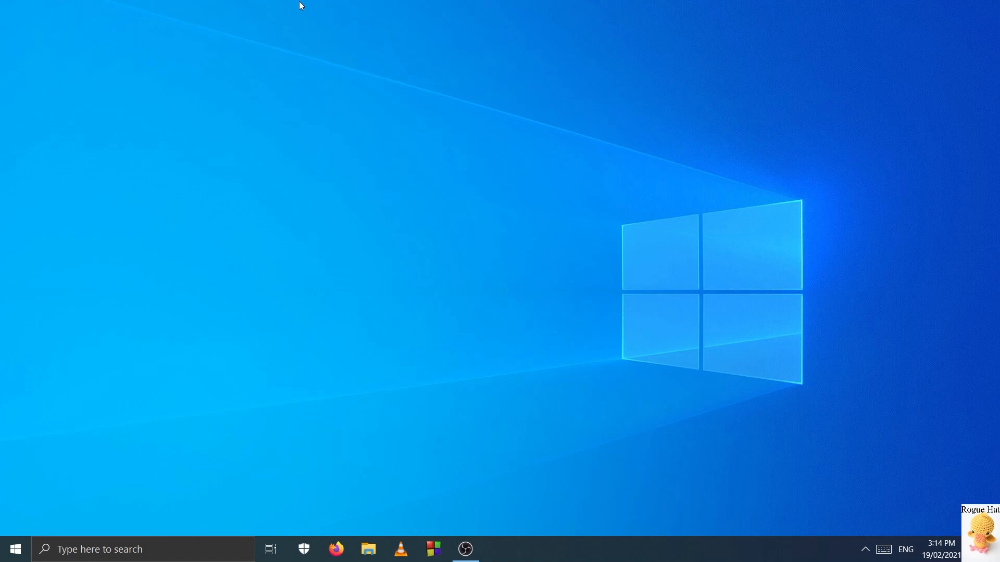
Step: Open the RPCS3 download page at rpcs3.net/download in Chrome, view the latest builds, and close the browser
left_click(4, 548)
left_click(172, 159)
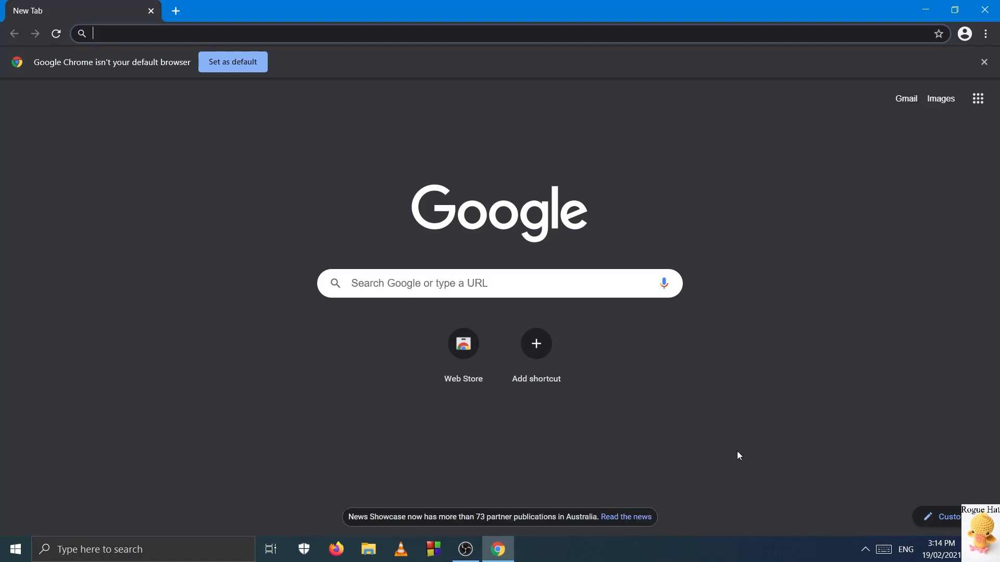
type("rpcs3.m")
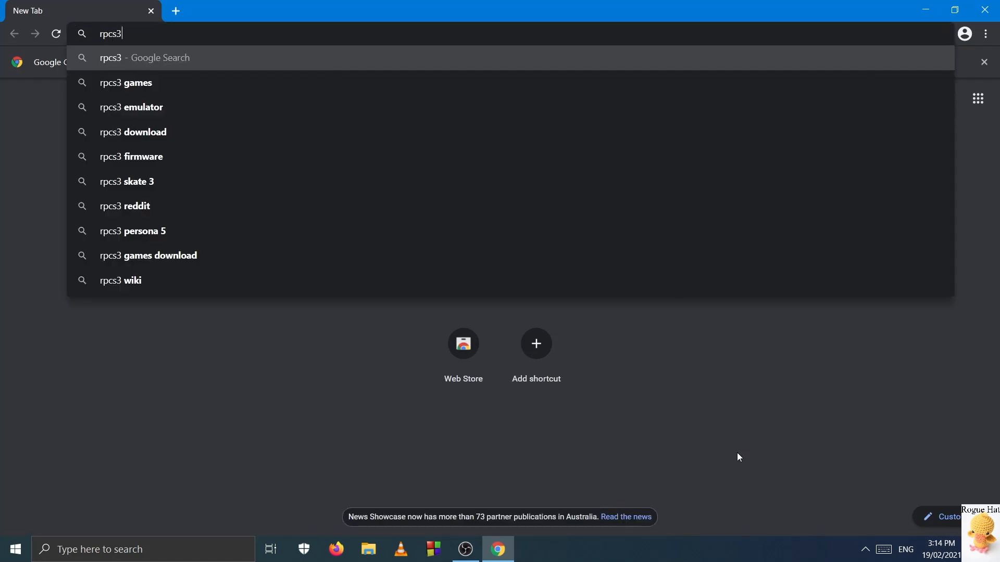
key("BackSpace")
type("net")
key("Return")
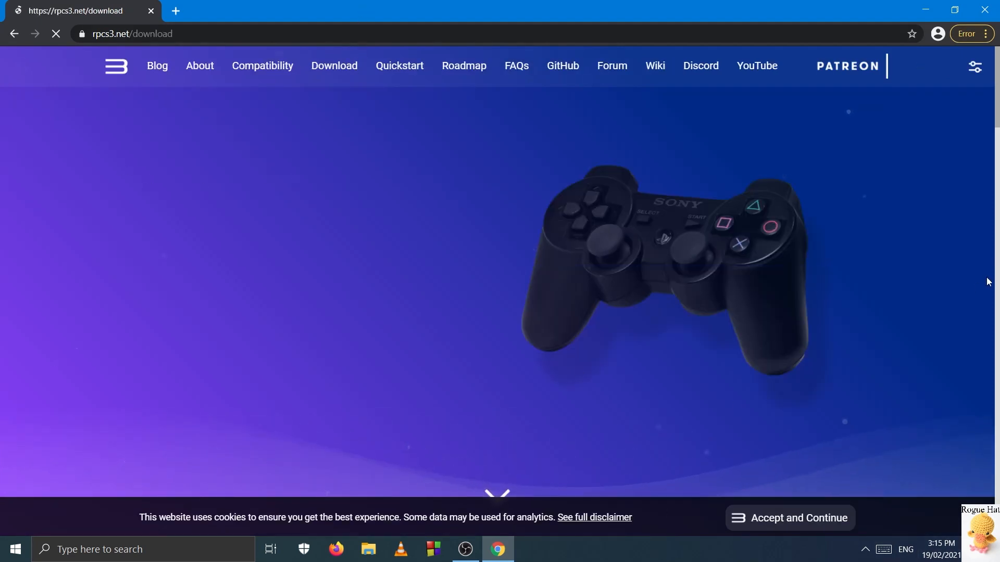
scroll(400, 212, "down", 3)
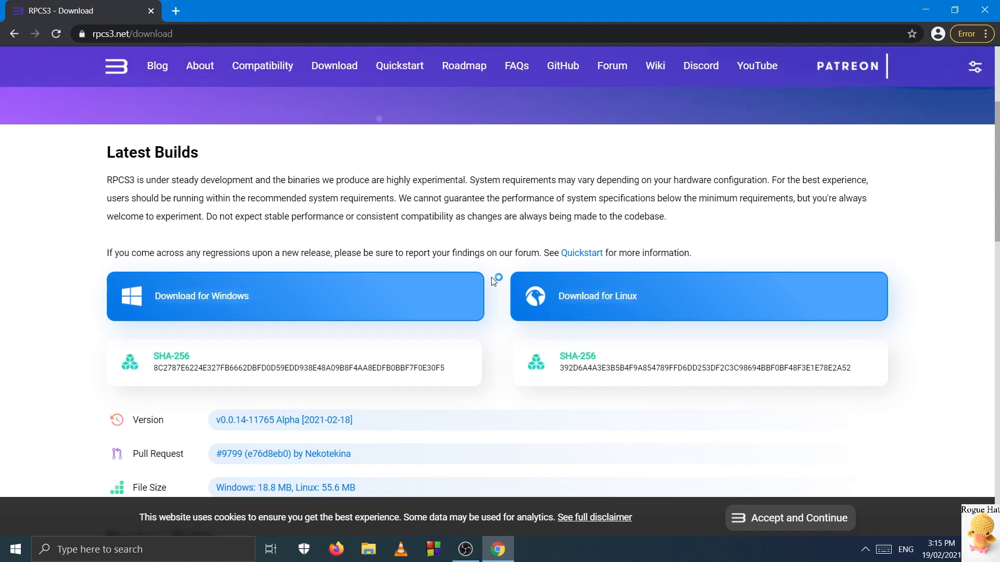
left_click(979, 8)
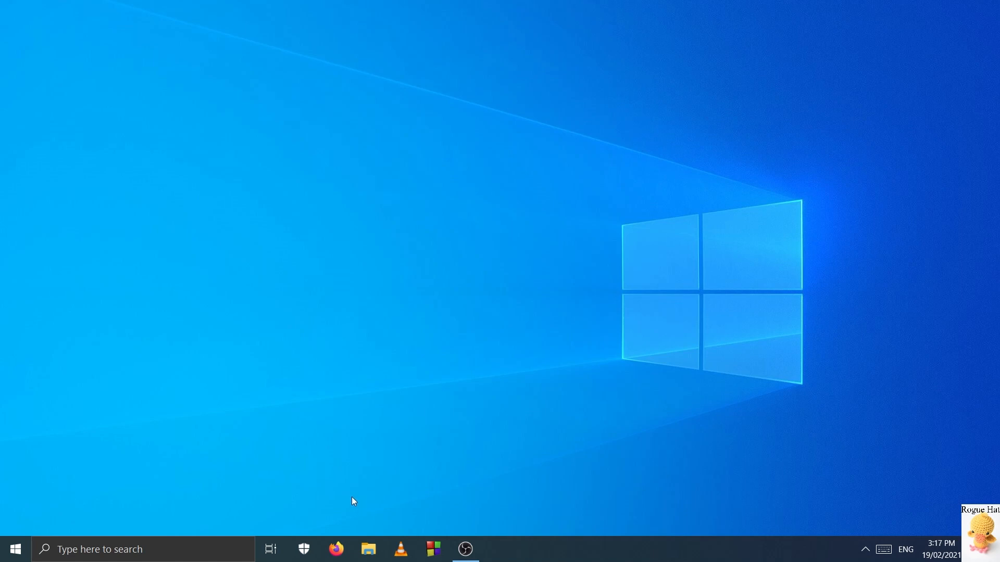
Step: Open the RPCS3 folder on the OS (C:) drive in File Explorer
left_click(364, 551)
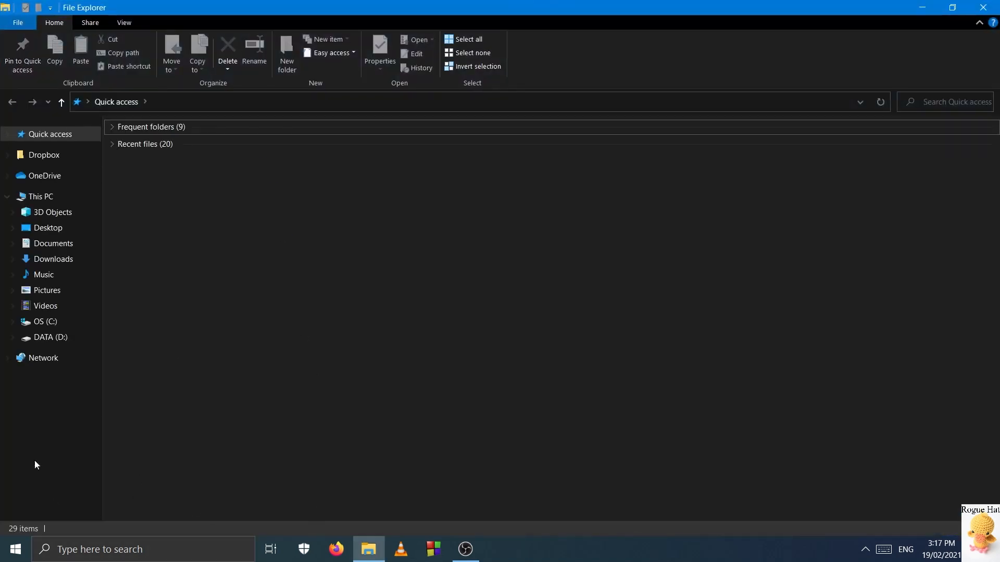
left_click(48, 323)
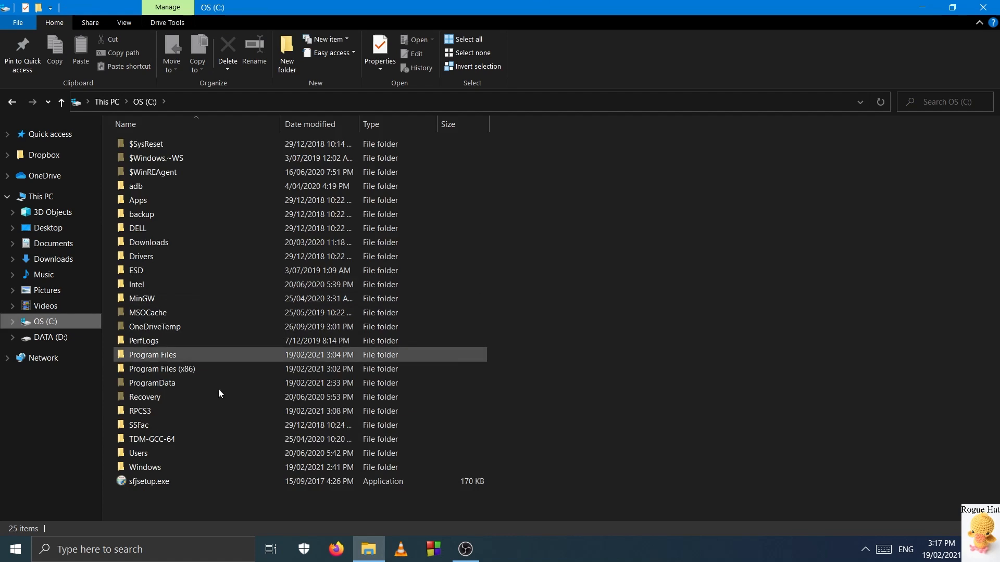
double_click(180, 410)
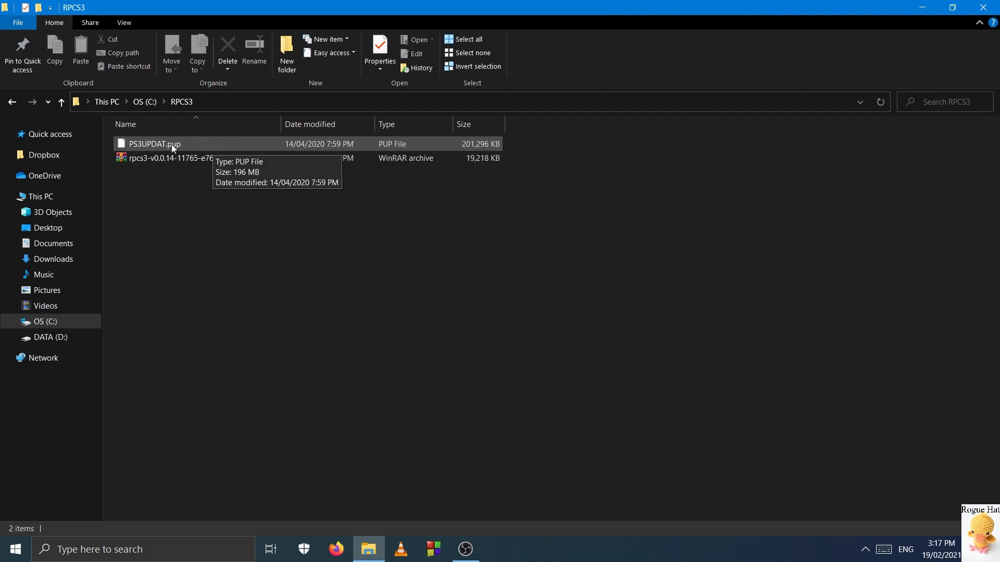
Step: Extract all contents of rpcs3-v0.0.14-11765-e76d8eb0_win64.7z into the RPCS3 folder and refresh the file listing
double_click(170, 159)
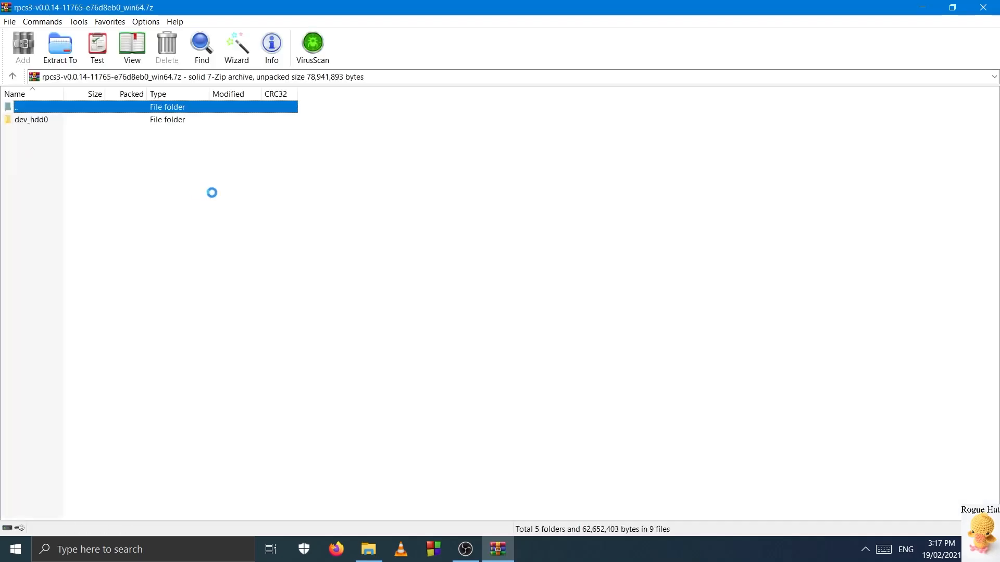
left_click_drag(143, 352, 17, 125)
key("alt+w")
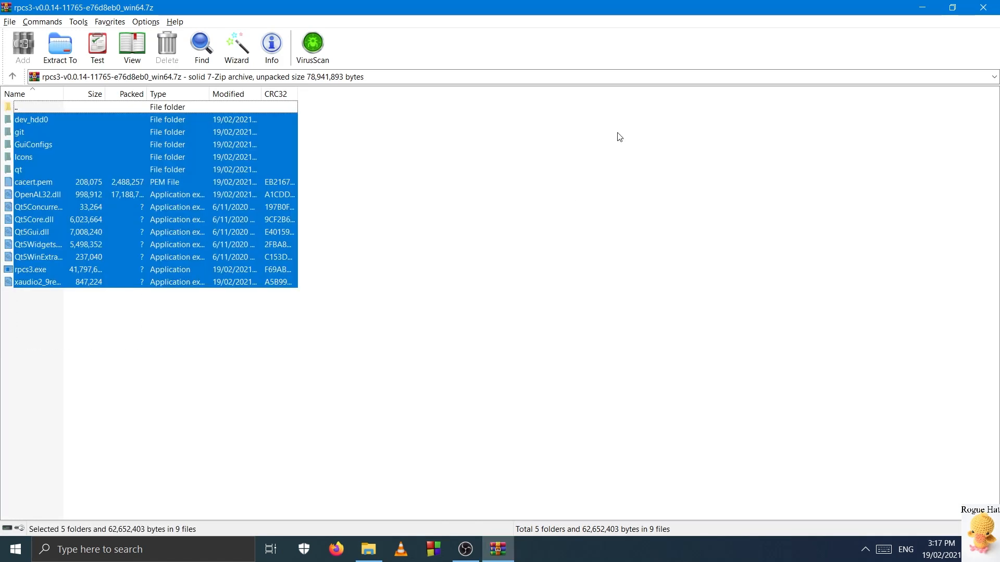
left_click(983, 7)
right_click(791, 190)
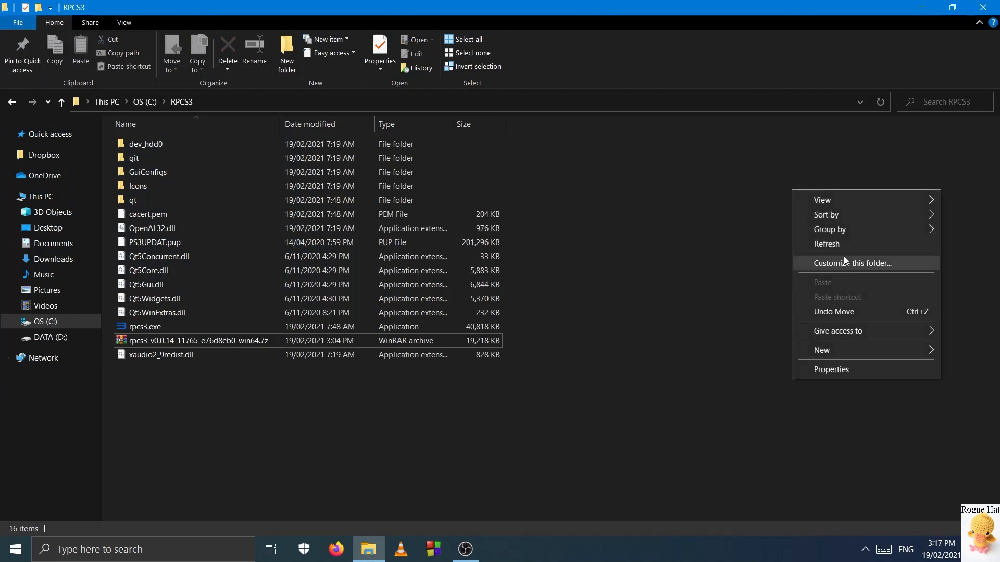
left_click(833, 245)
Step: Launch rpcs3.exe and continue past the welcome dialog, confirming the Quickstart guide was read and choosing not to show it again
double_click(161, 325)
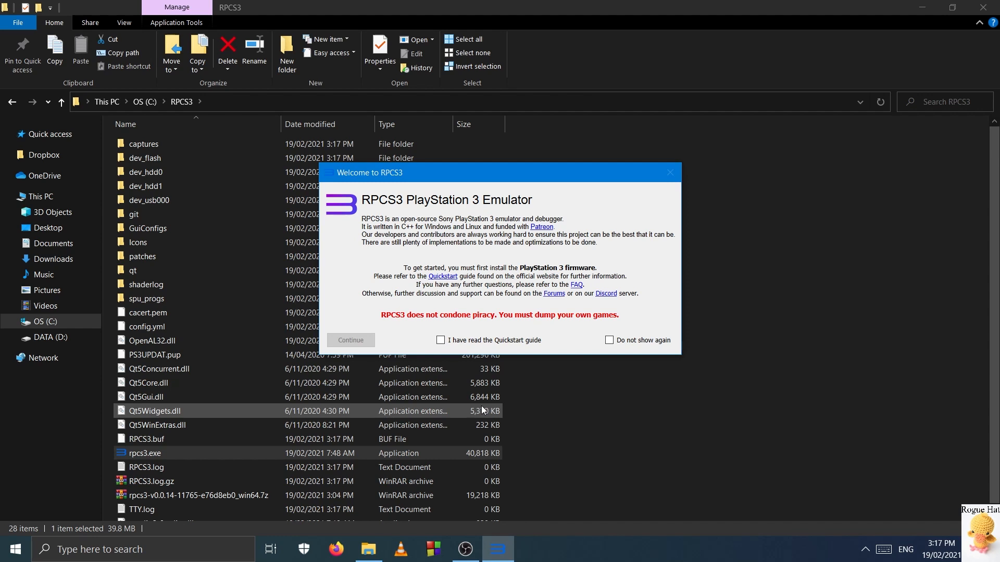
left_click(473, 338)
left_click(610, 340)
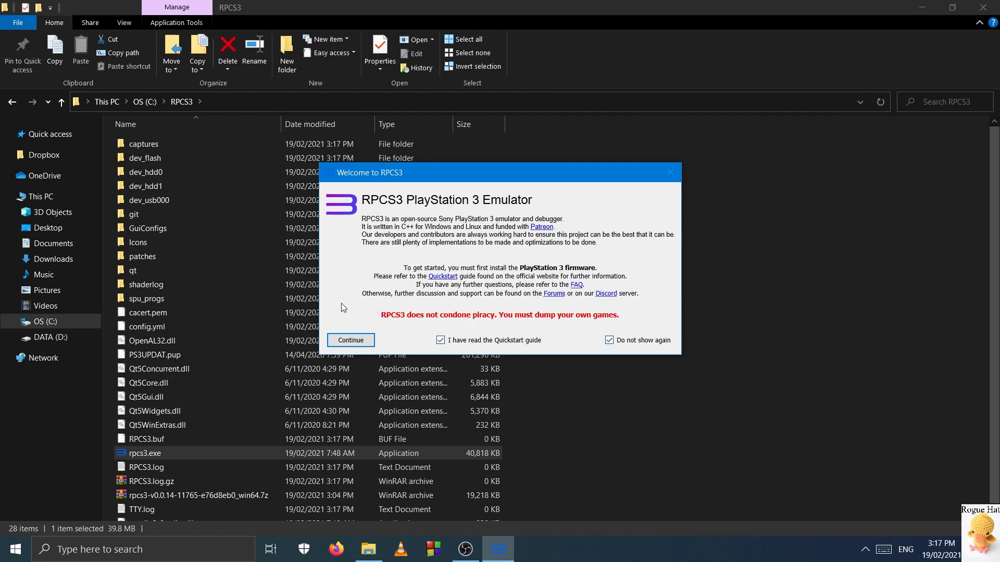
left_click(351, 339)
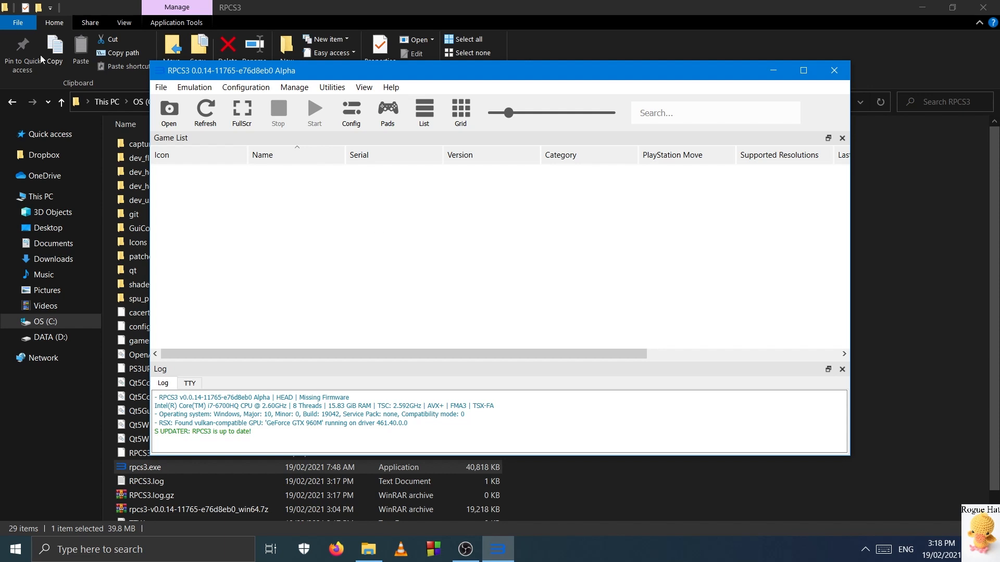
Step: Look into the dev_hdd0 folder inside the RPCS3 folder in File Explorer, and return to the RPCS3 emulator
left_click(163, 87)
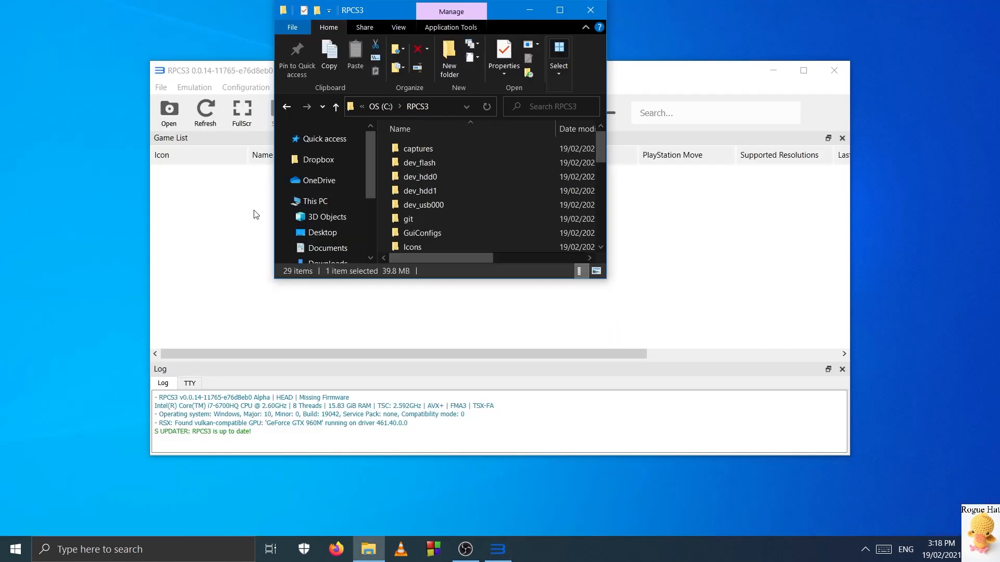
left_click(560, 10)
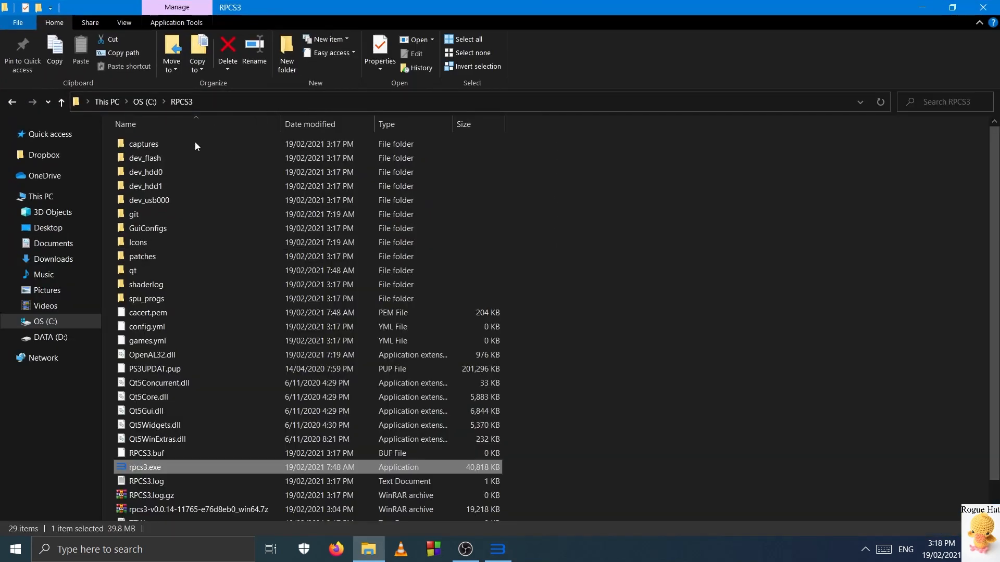
double_click(151, 175)
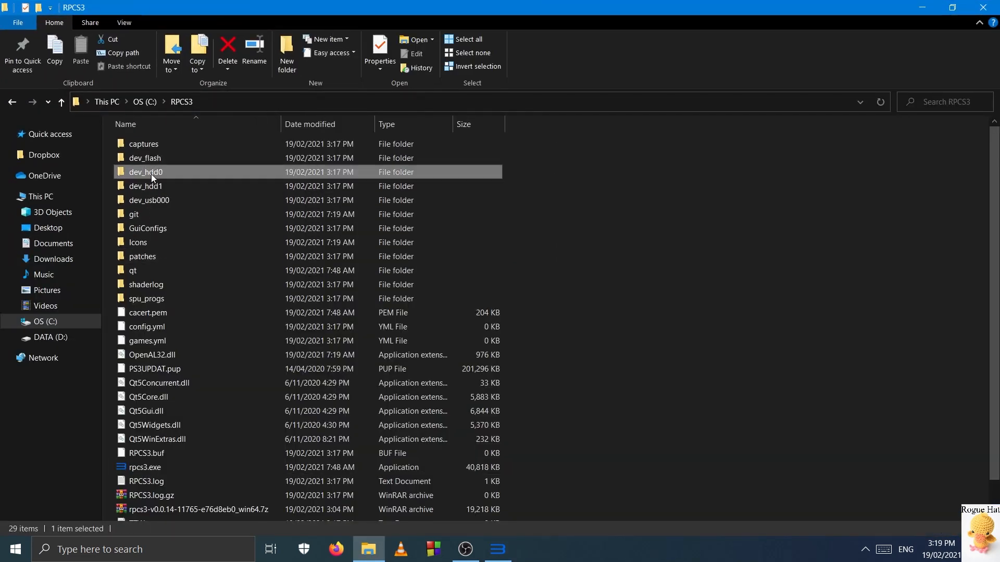
left_click(184, 100)
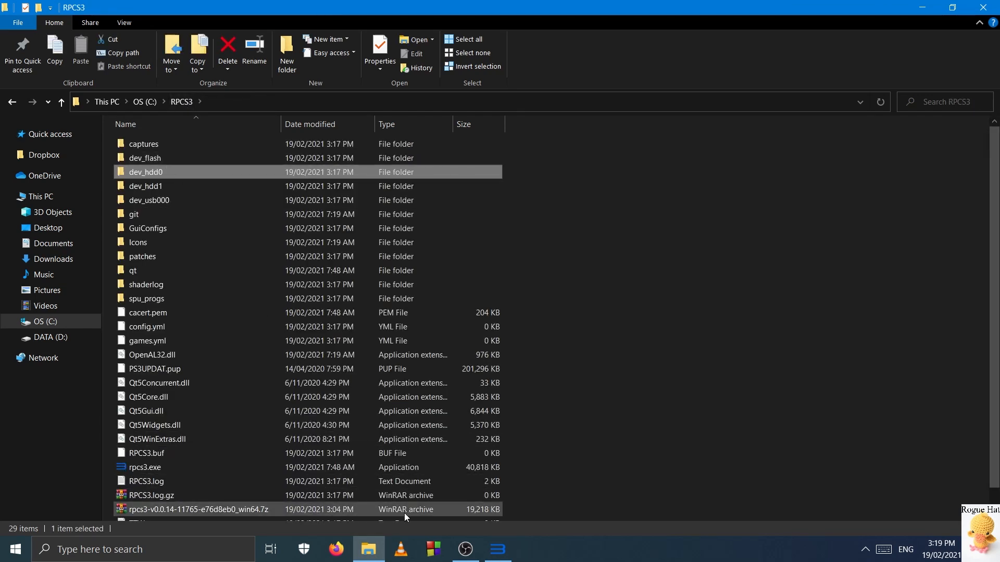
left_click(497, 549)
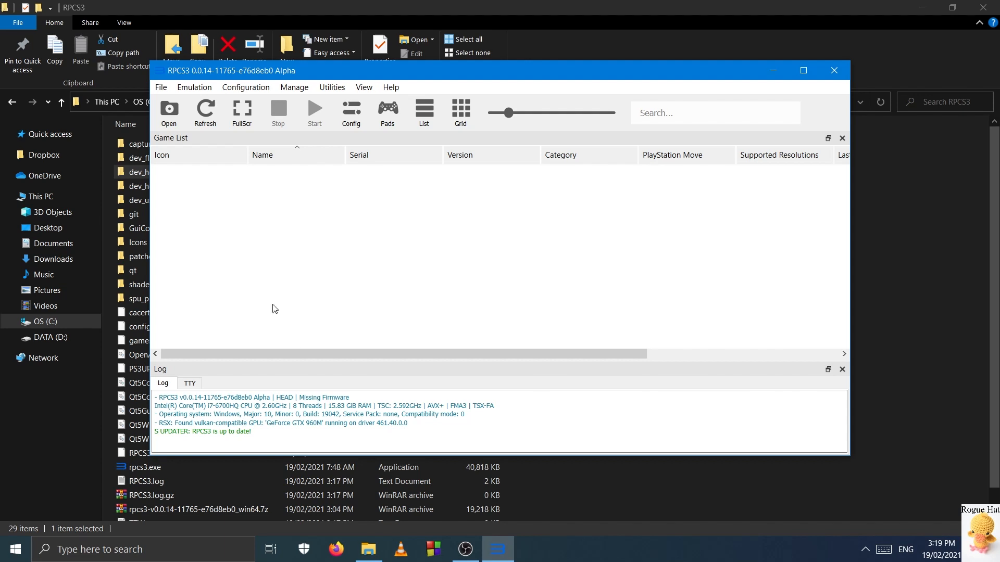
left_click(161, 87)
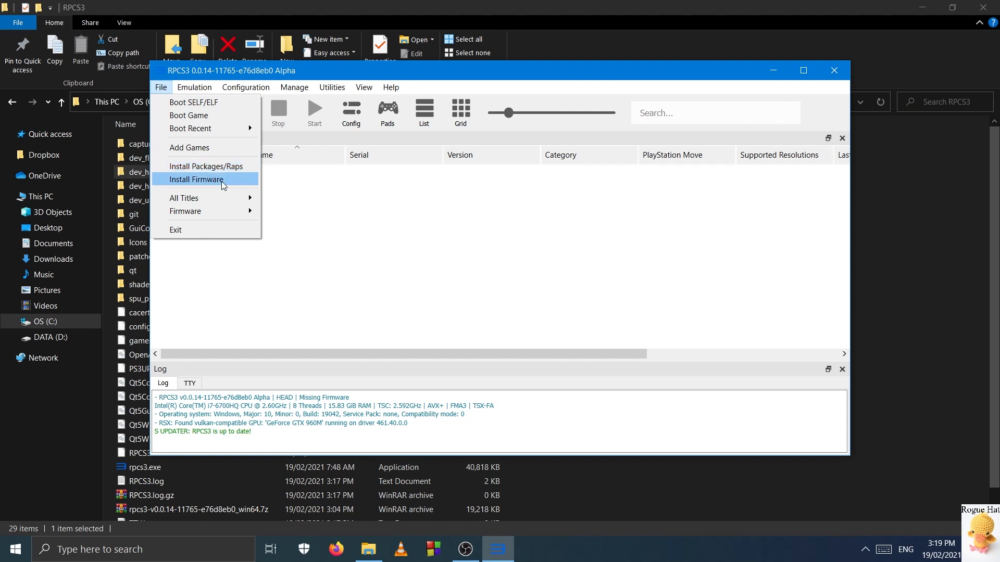
left_click(220, 180)
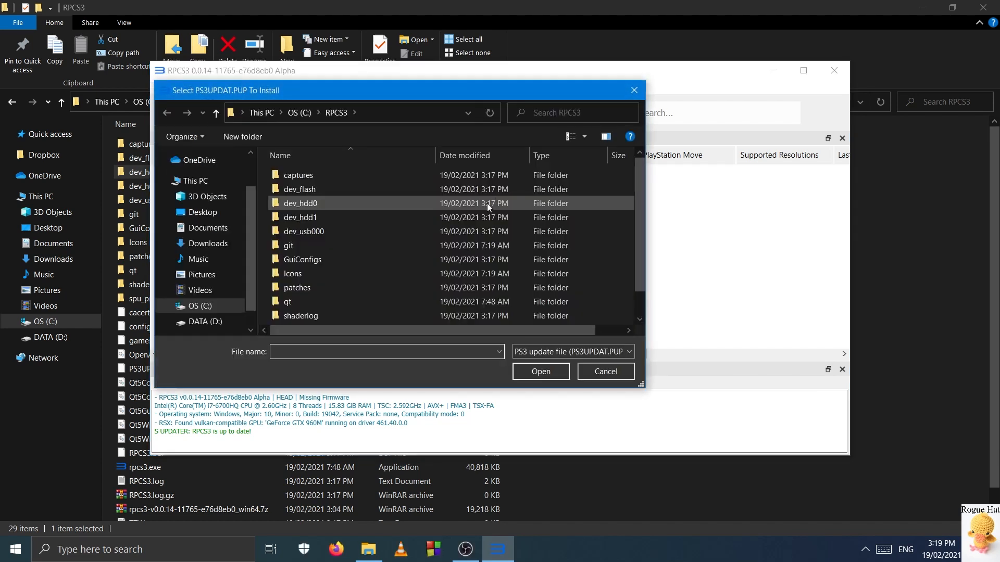
scroll(385, 312, "down", 1)
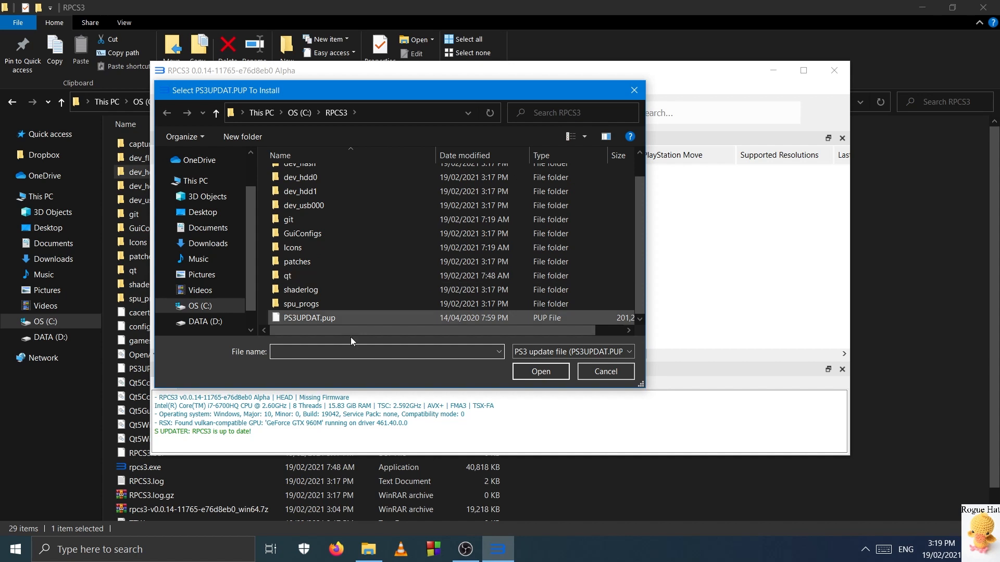
double_click(318, 318)
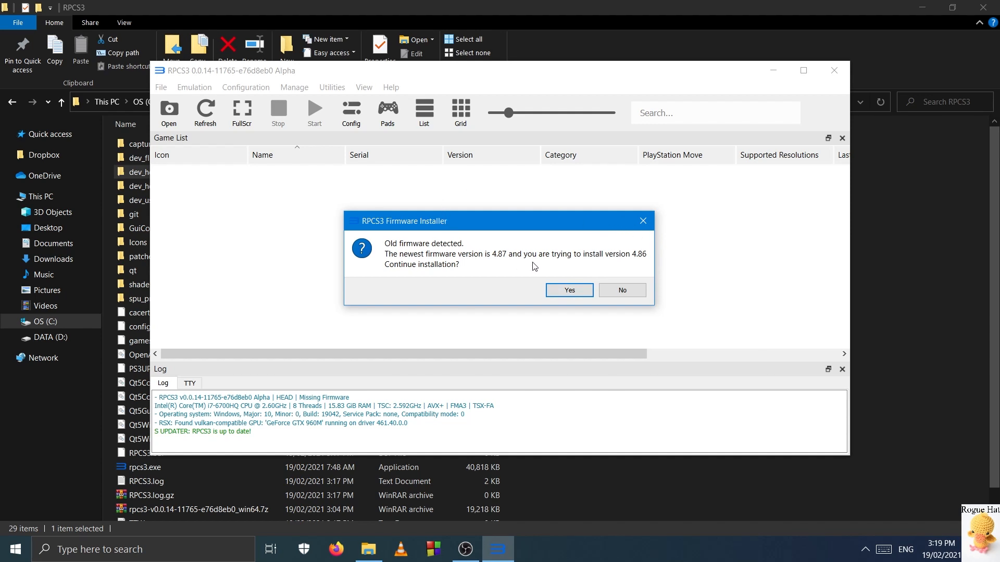
left_click(640, 290)
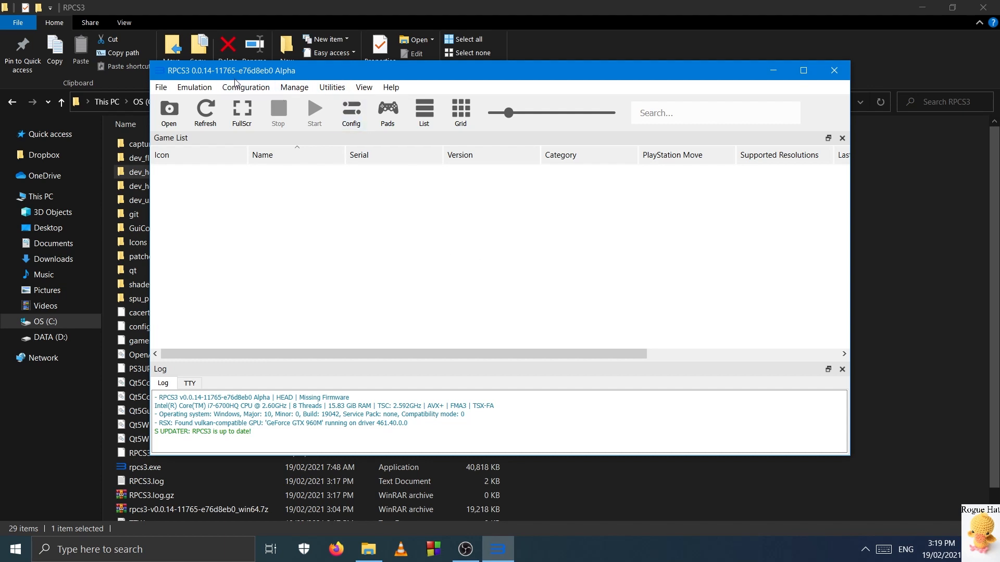
left_click(161, 87)
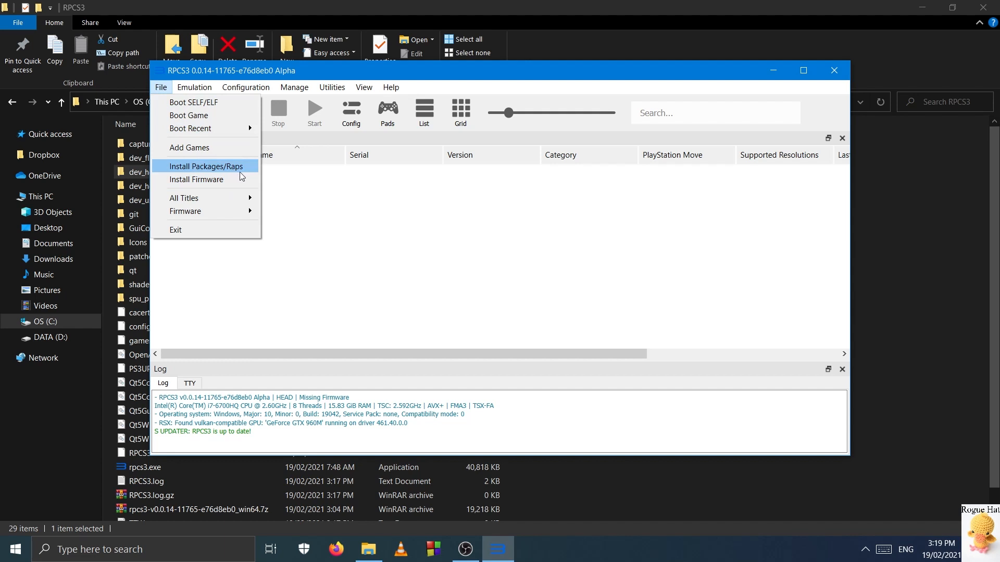
left_click(329, 424)
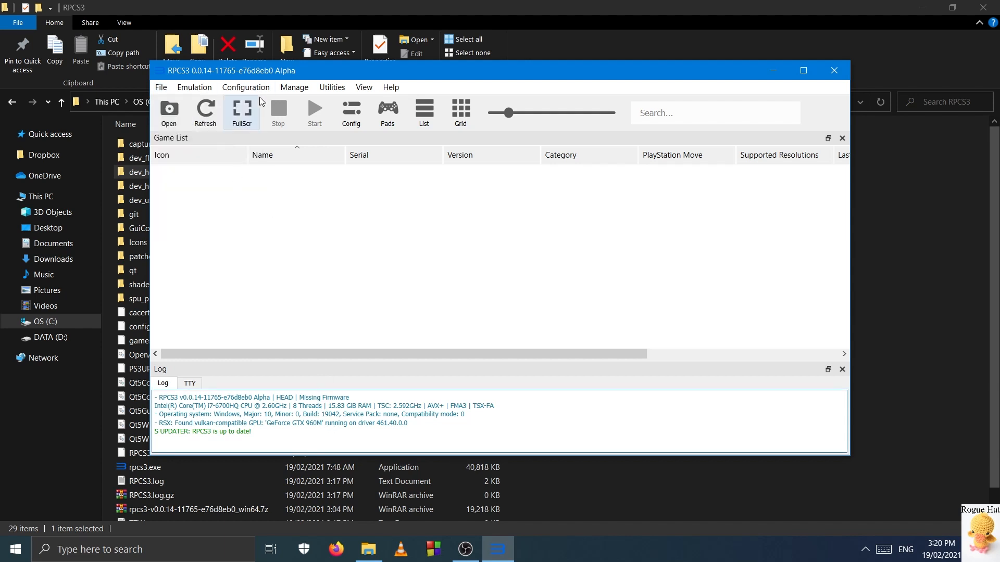
Step: Install the PS3 firmware from PS3UPDAT.pup, accepting the older version 4.86, and dismiss the completion dialog
left_click(258, 88)
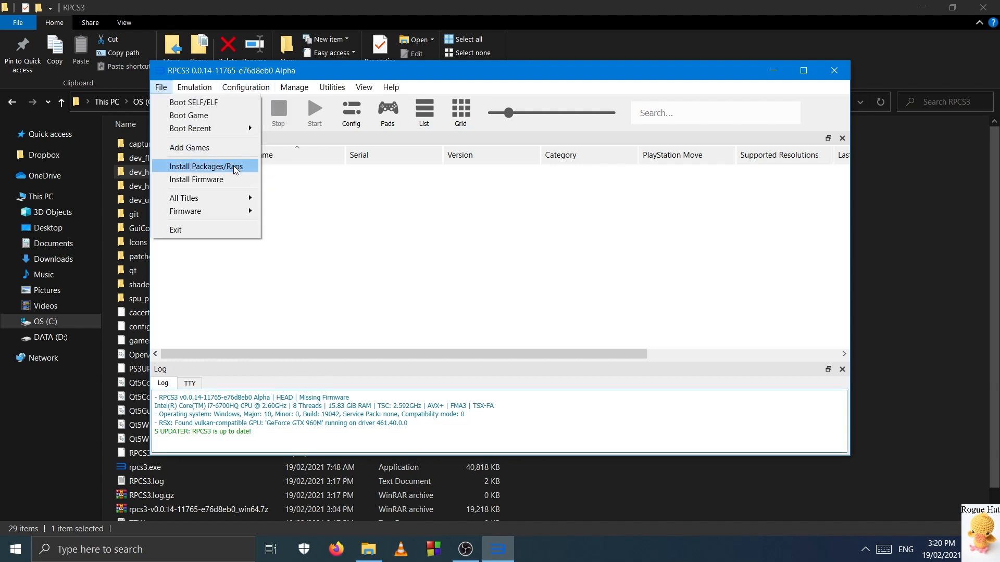
left_click(234, 179)
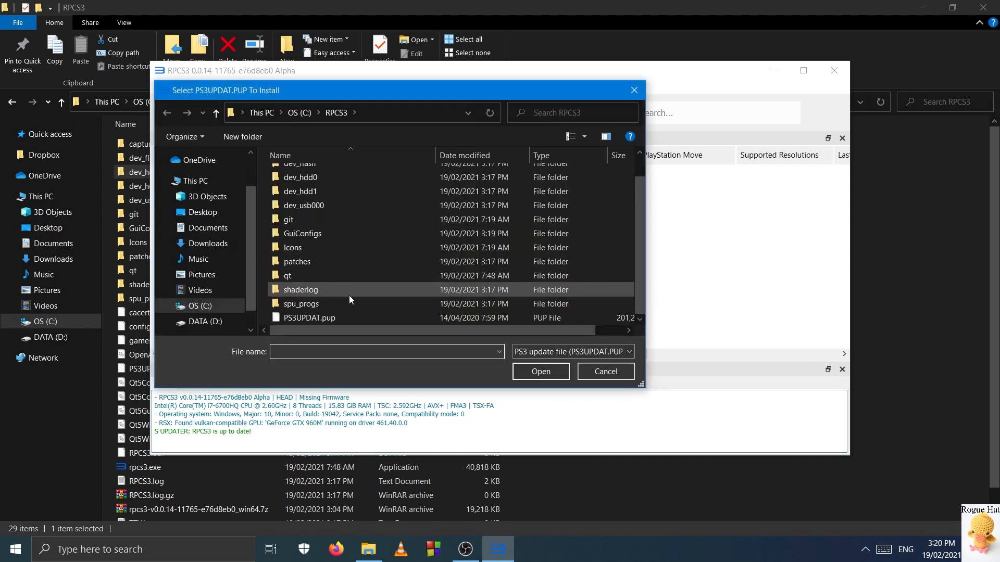
double_click(347, 316)
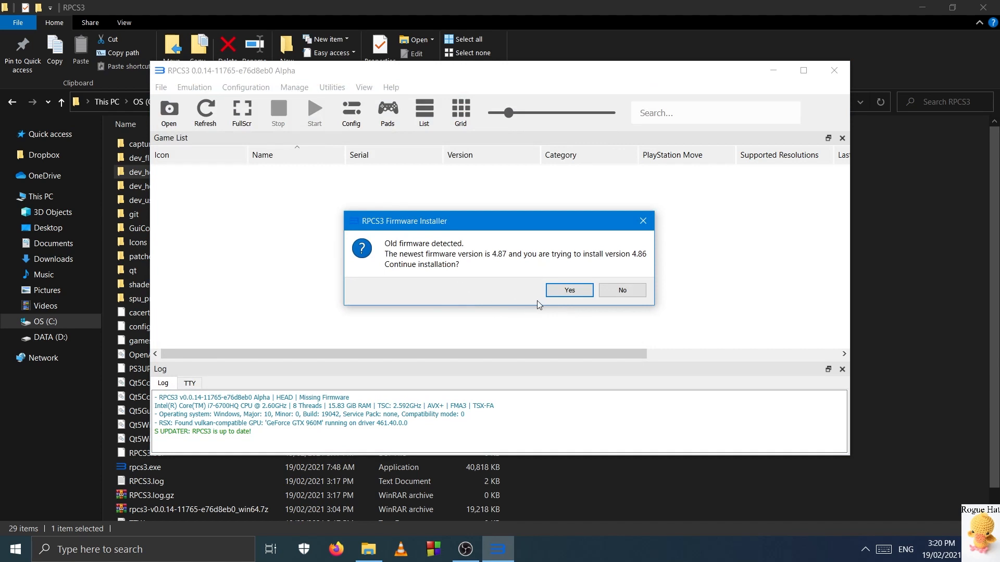
left_click(555, 294)
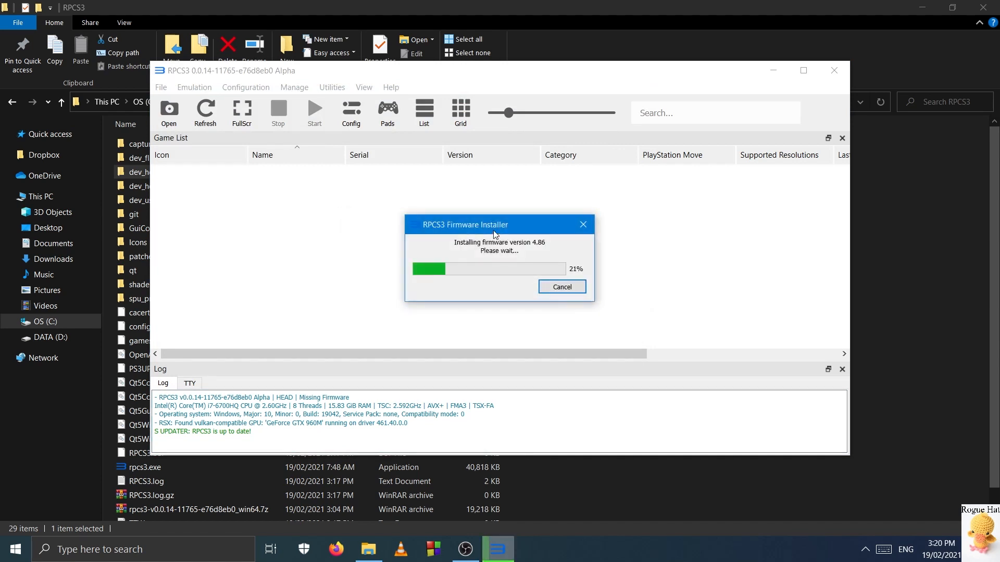
left_click_drag(538, 225, 467, 359)
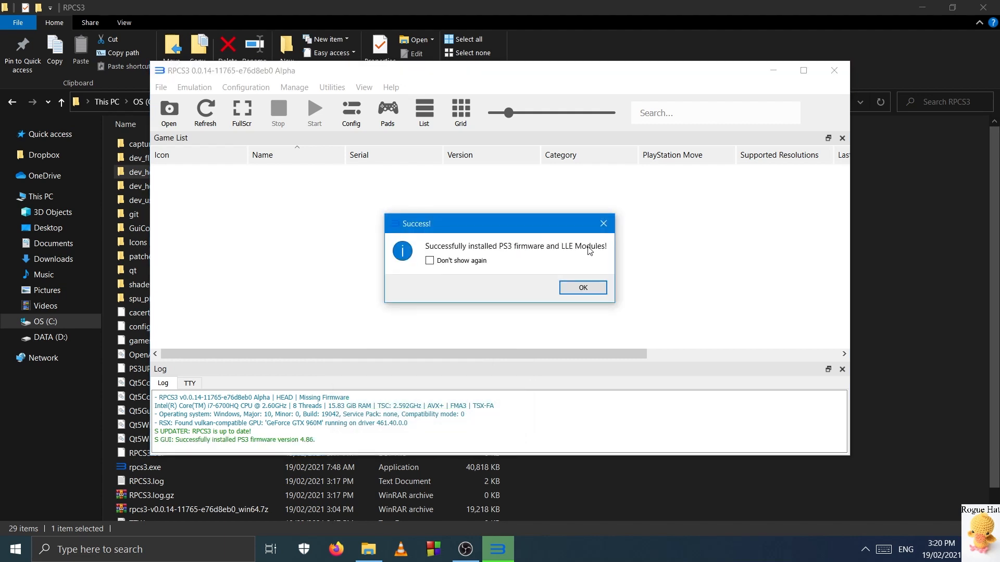
left_click(591, 289)
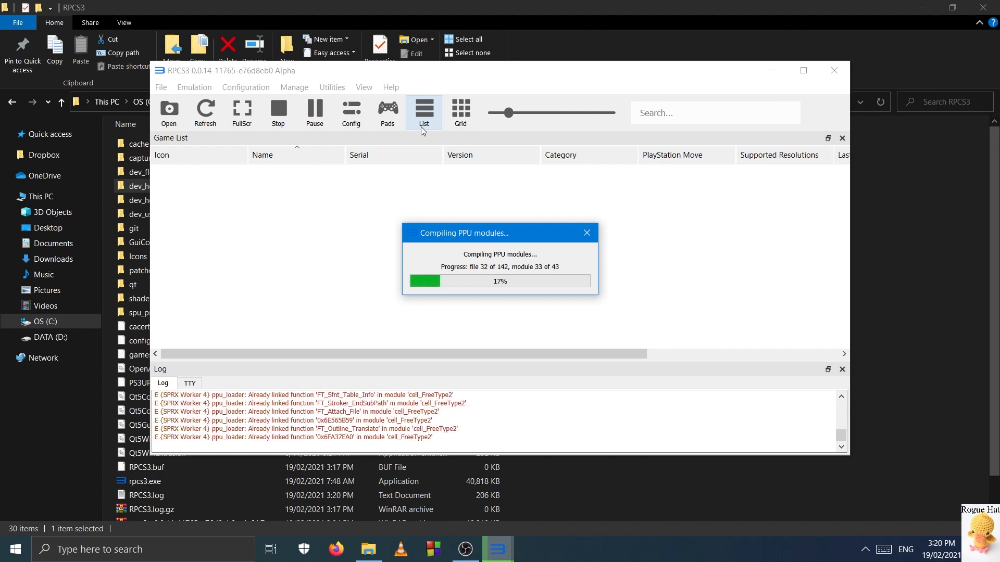
left_click(391, 87)
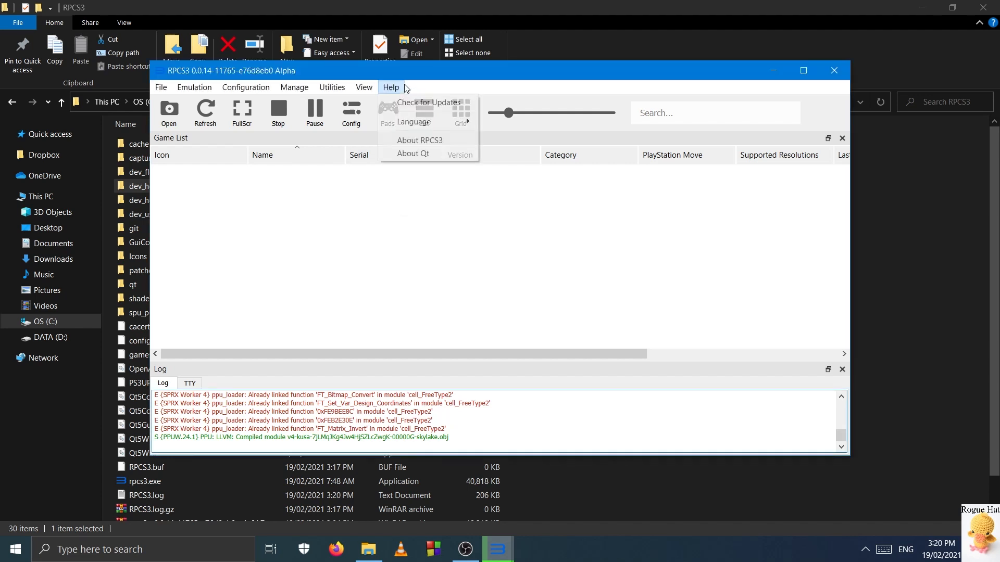
left_click(592, 88)
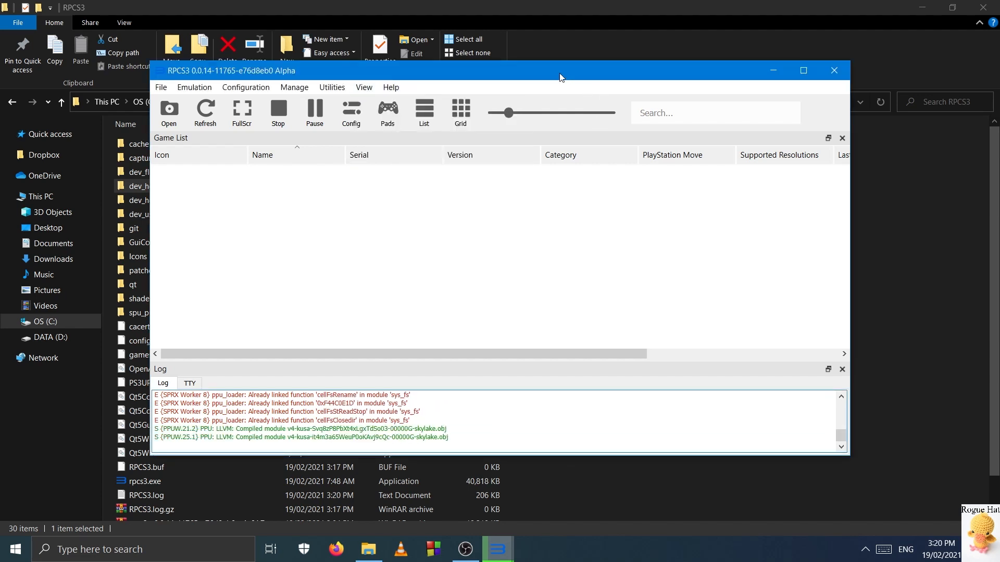
left_click(161, 87)
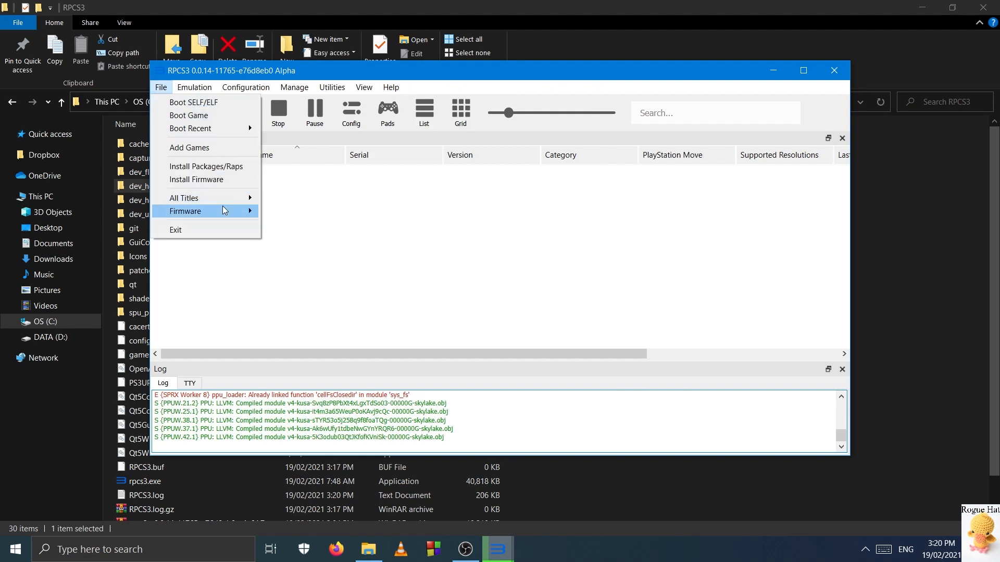
Step: Check the progress of the PPU module compilation
mouse_move(260, 203)
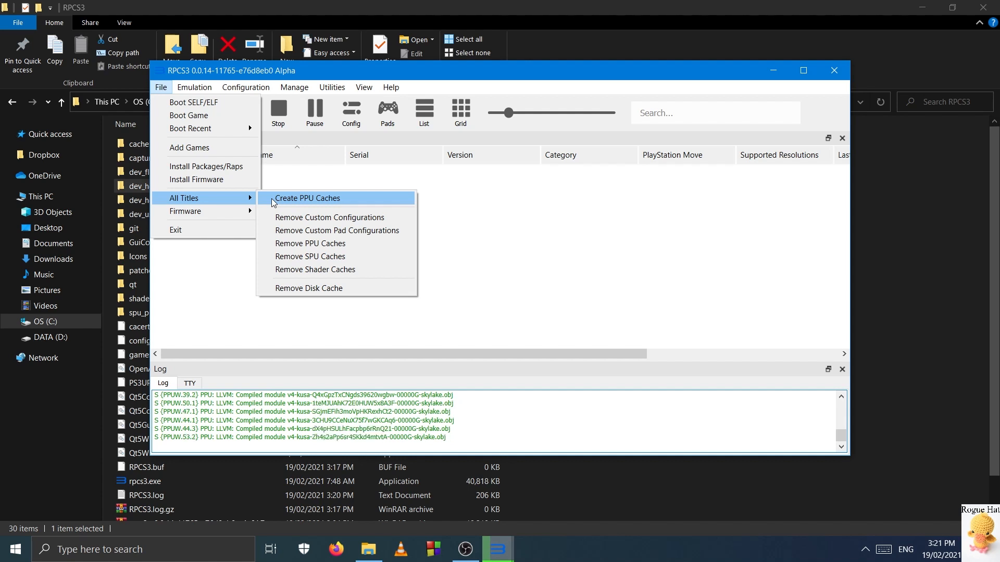
left_click(498, 549)
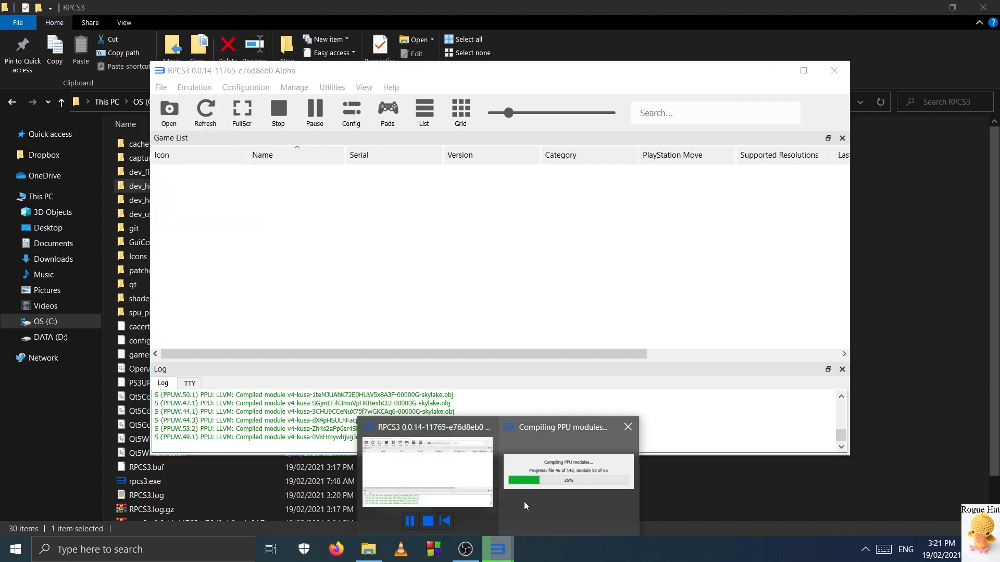
left_click(524, 503)
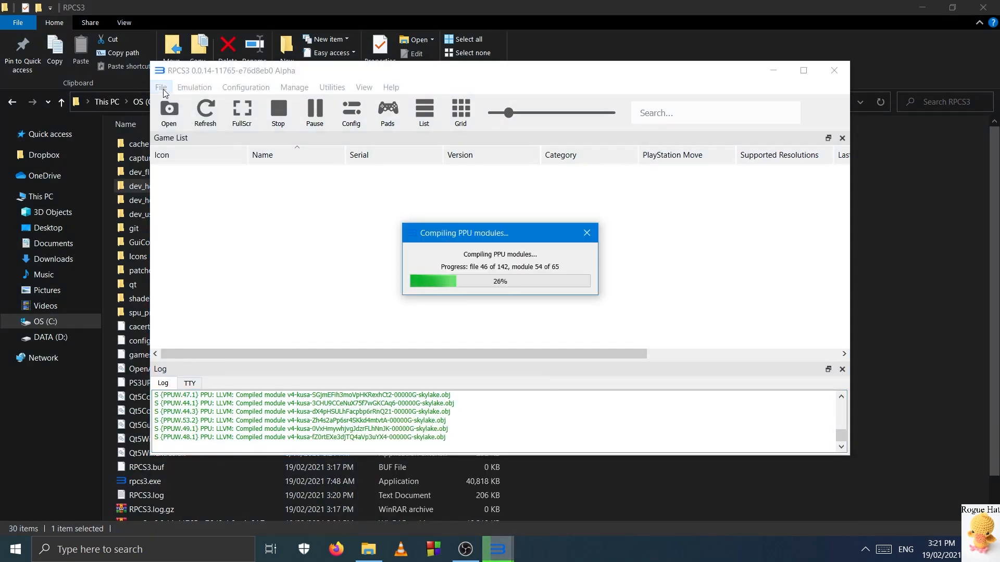
left_click(164, 92)
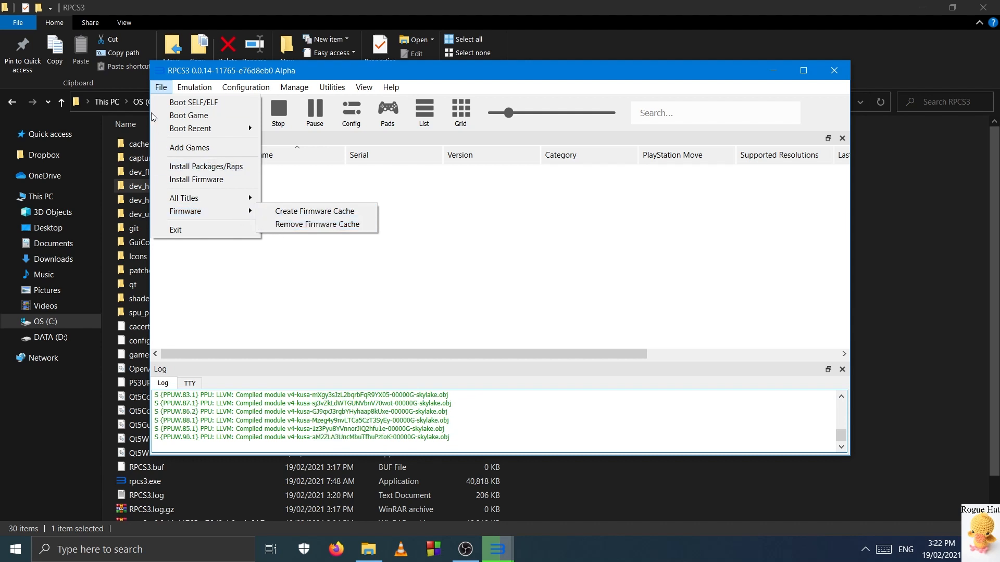
mouse_move(195, 87)
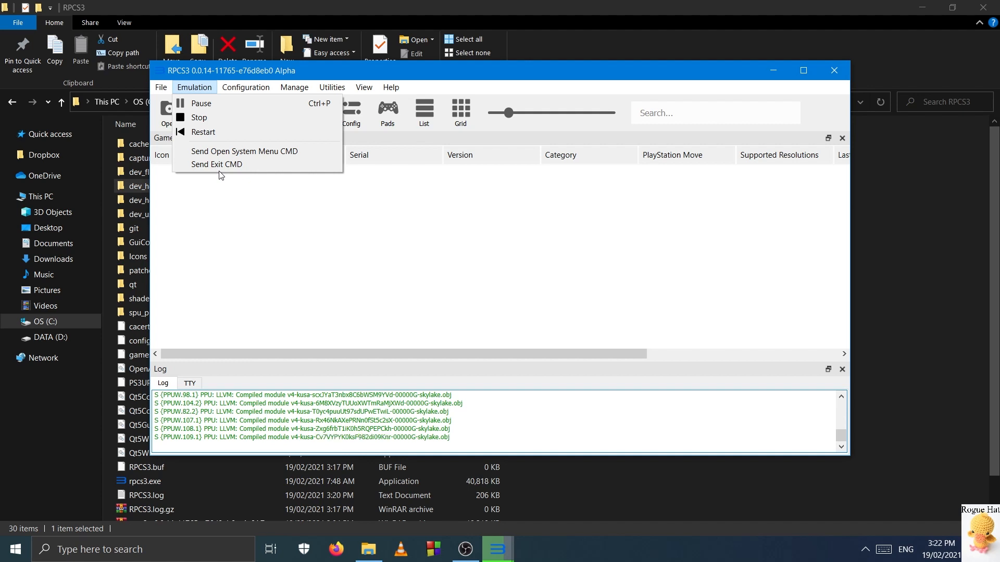
mouse_move(242, 86)
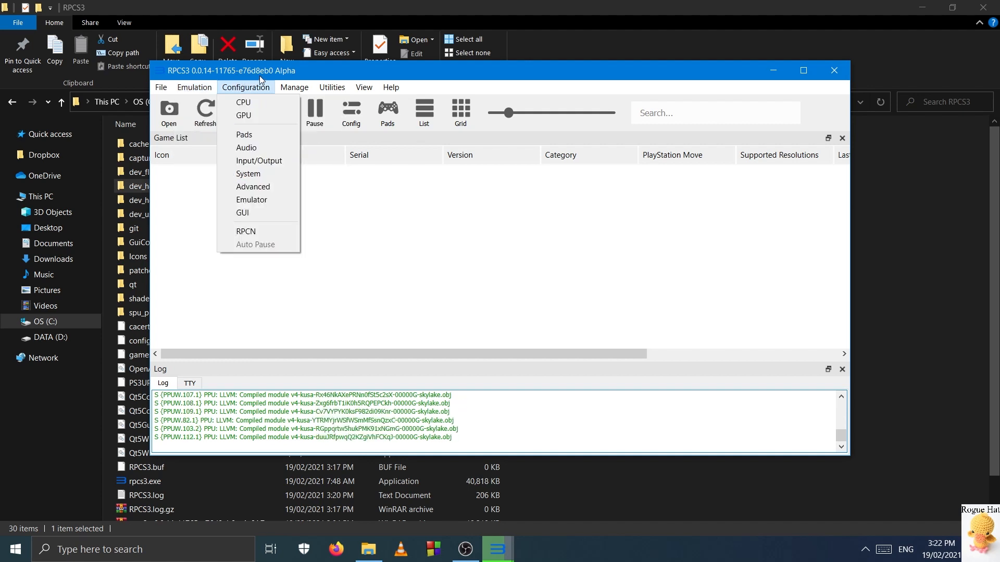
mouse_move(294, 87)
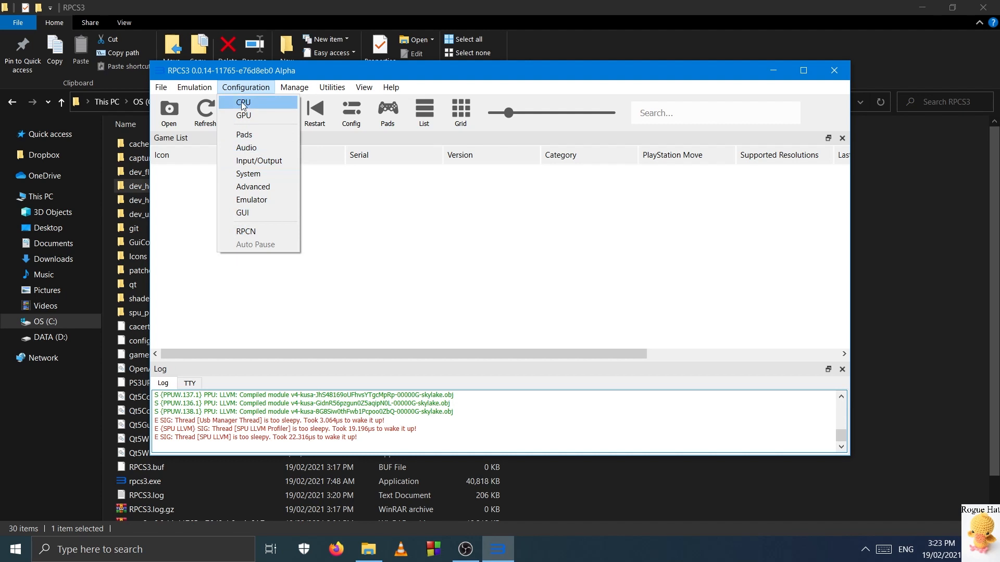
left_click(373, 212)
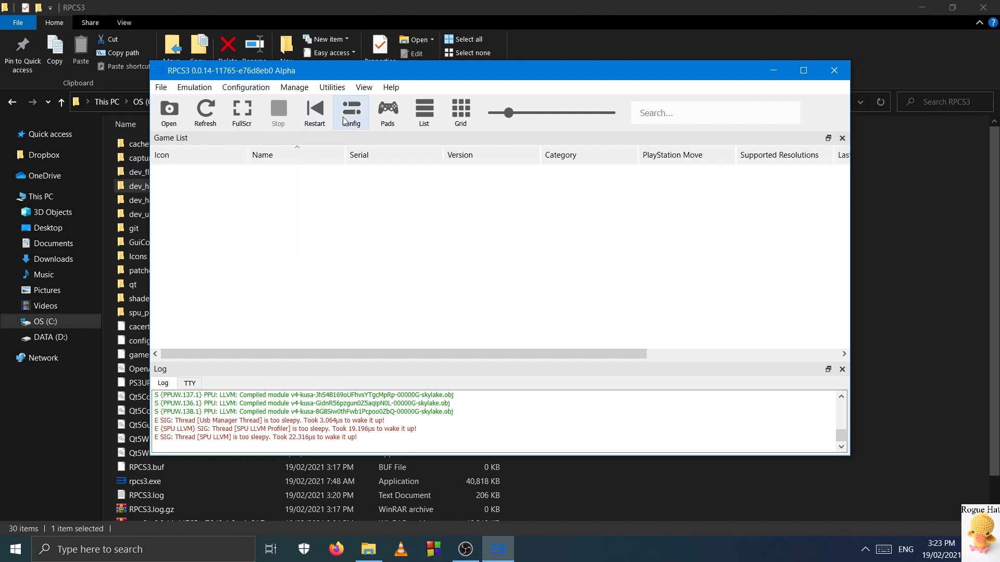
Step: Open the emulator's CPU configuration and move the settings dialog clear of the window edge
left_click(265, 89)
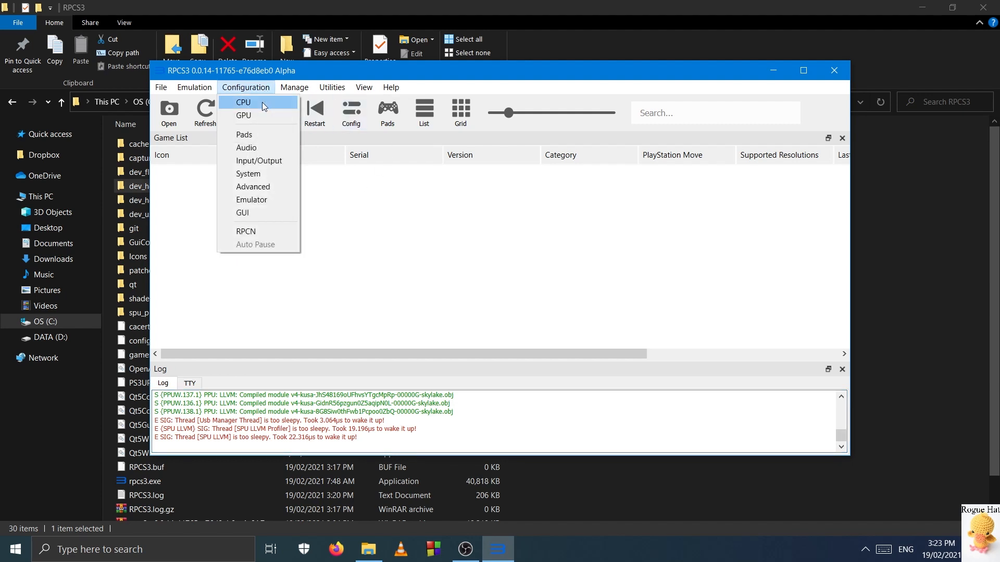
left_click(261, 102)
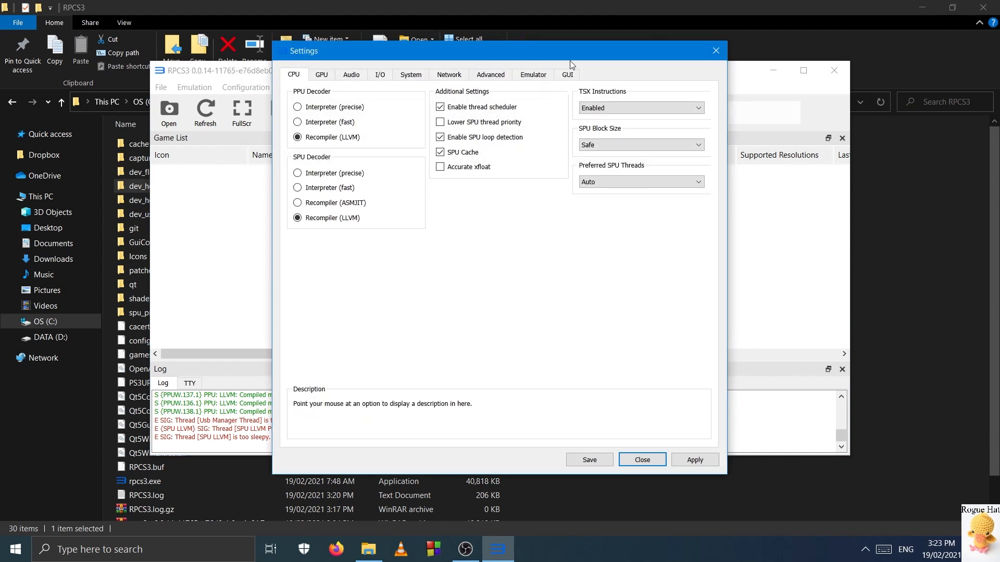
left_click_drag(573, 51, 601, 91)
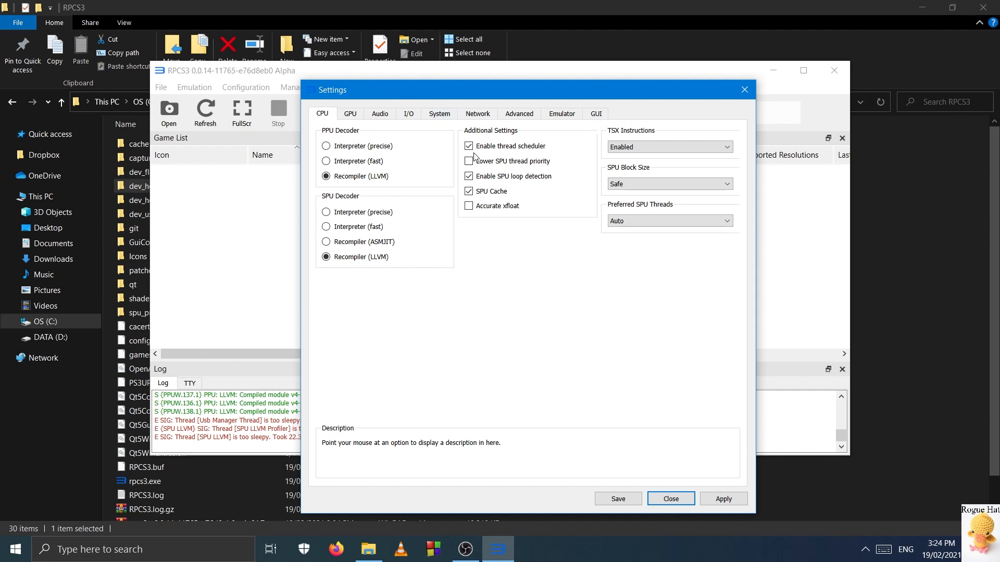
Step: Try Interpreter (precise) for both the PPU and SPU decoders and return both to Recompiler (LLVM)
left_click(370, 148)
left_click(359, 212)
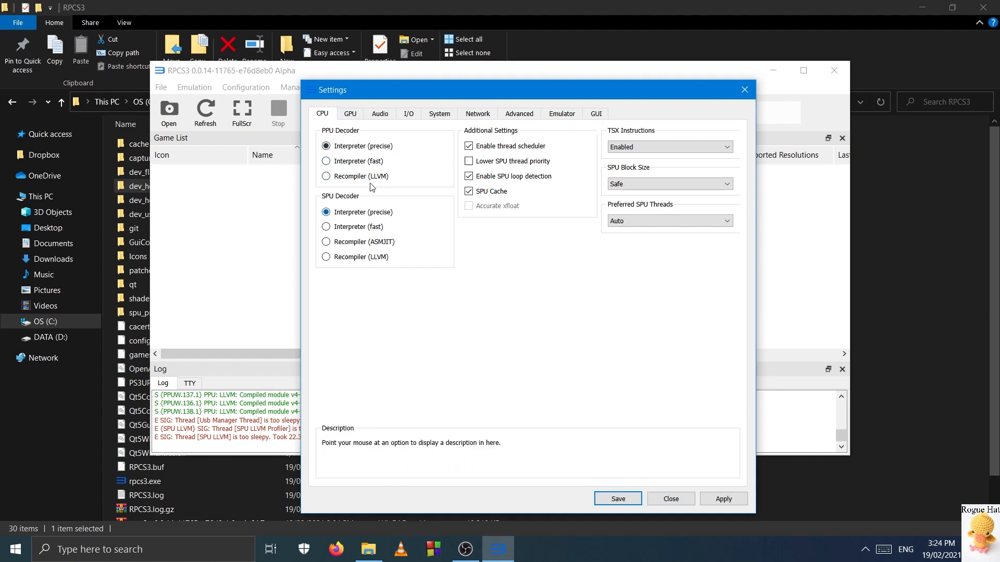
left_click(359, 256)
left_click(360, 176)
Step: Try Recompiler (ASMJIT) as the SPU decoder and switch back to Recompiler (LLVM), comparing the two options
left_click(353, 246)
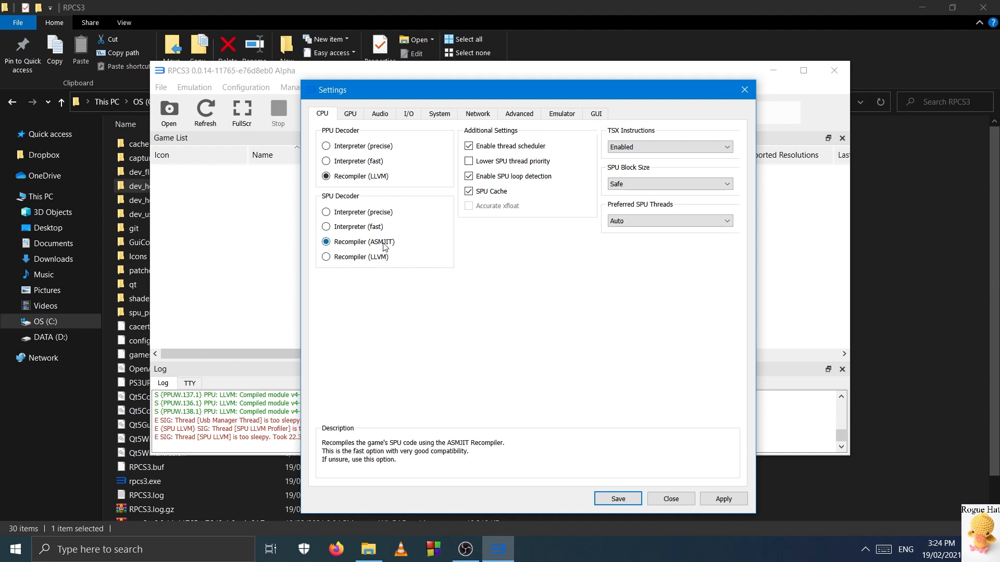
left_click(357, 258)
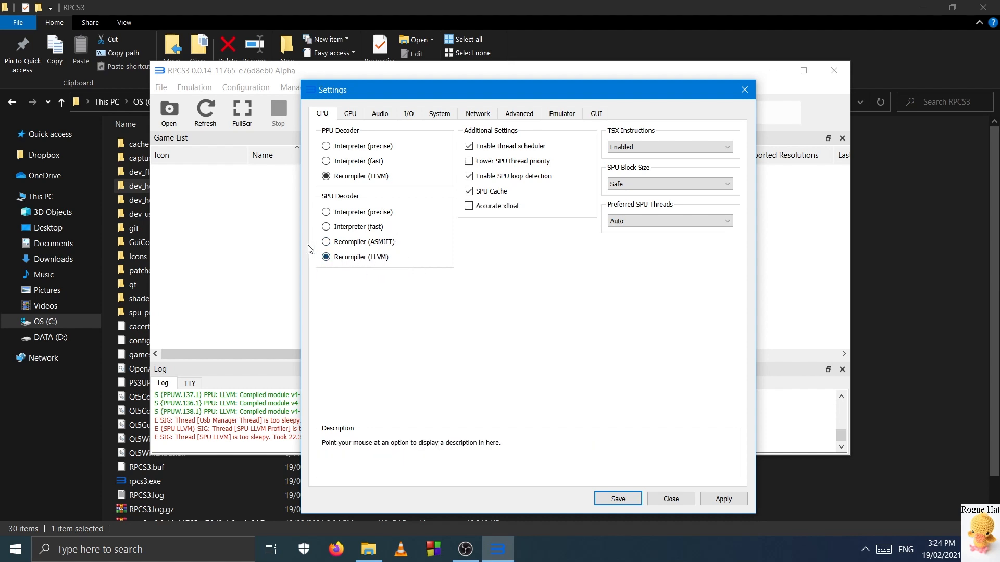
left_click(388, 242)
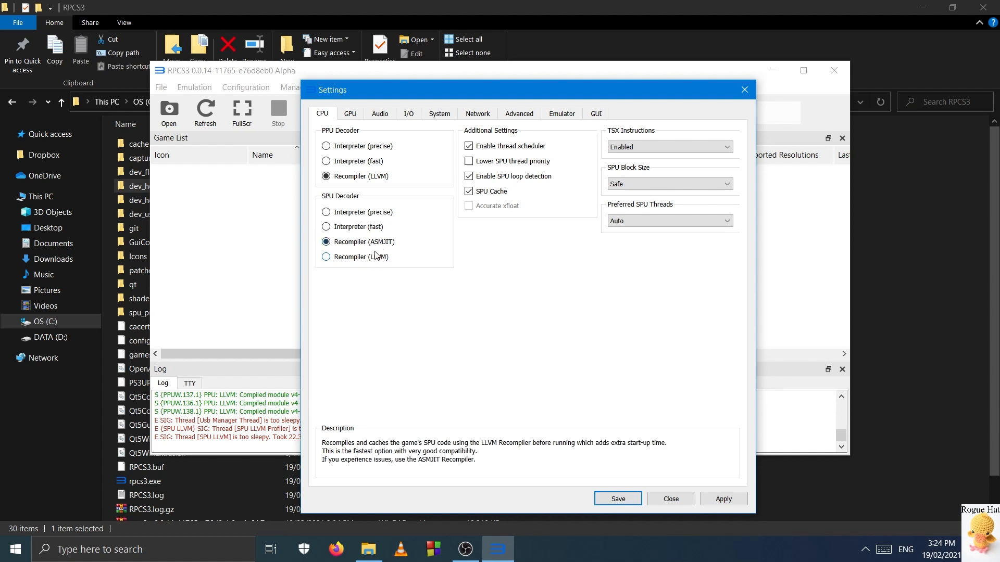
left_click(382, 257)
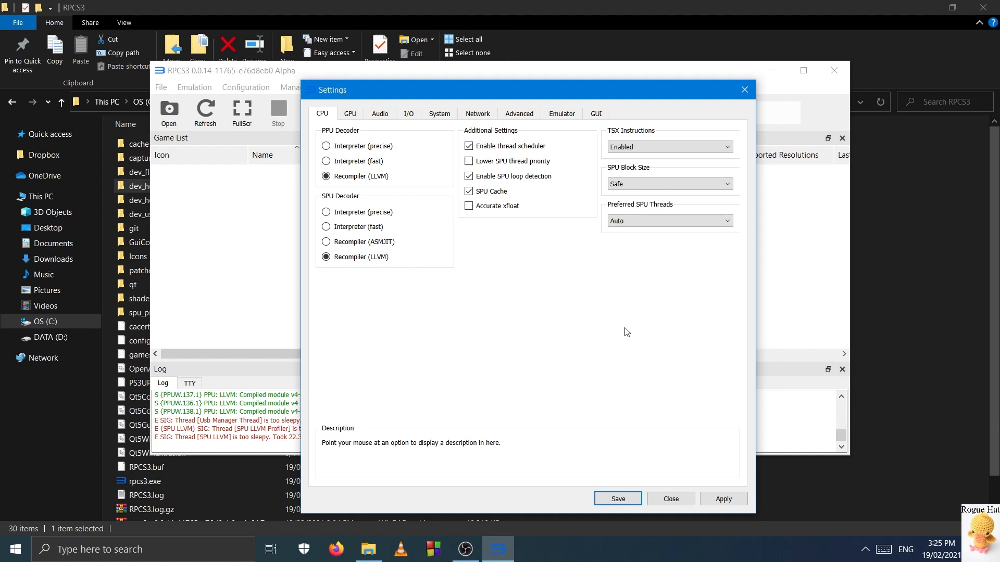
Step: Read the descriptions of the additional CPU settings and toggle Accurate xfloat on and back off
mouse_move(467, 144)
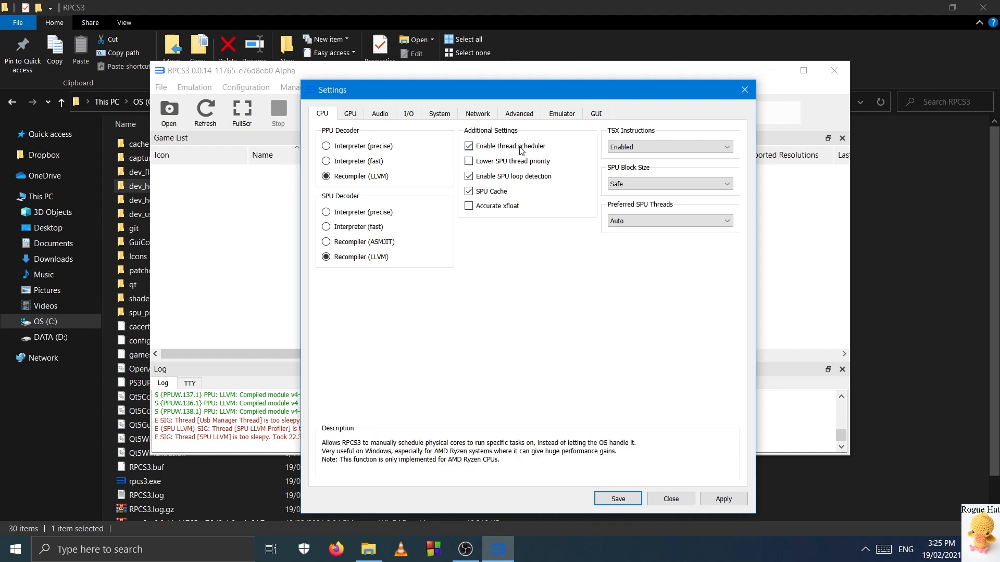
mouse_move(519, 161)
mouse_move(556, 206)
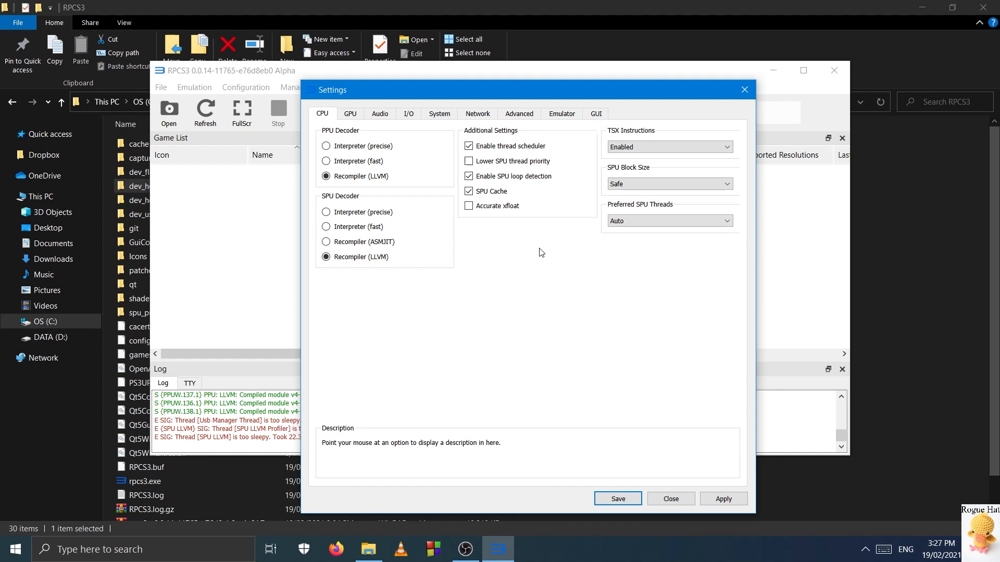
left_click(497, 207)
mouse_move(487, 209)
left_click(494, 208)
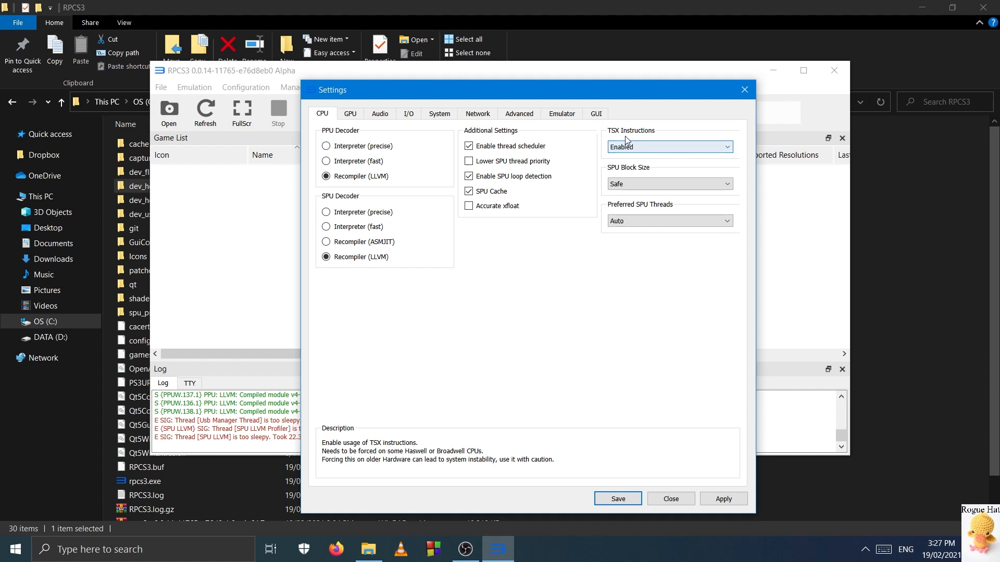
Step: Review the available choices for TSX Instructions and SPU Block Size without changing them
left_click(660, 144)
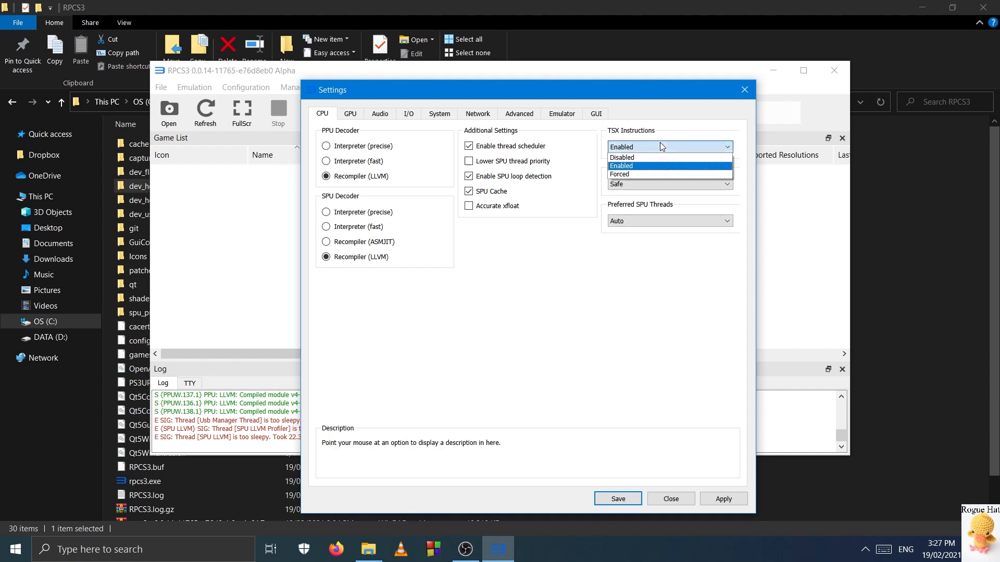
left_click(661, 143)
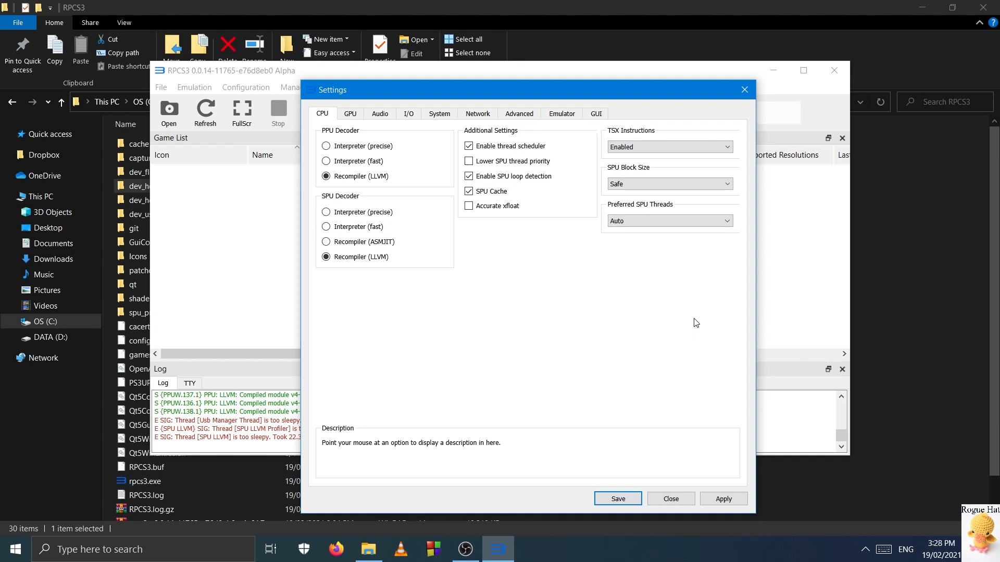
left_click(657, 187)
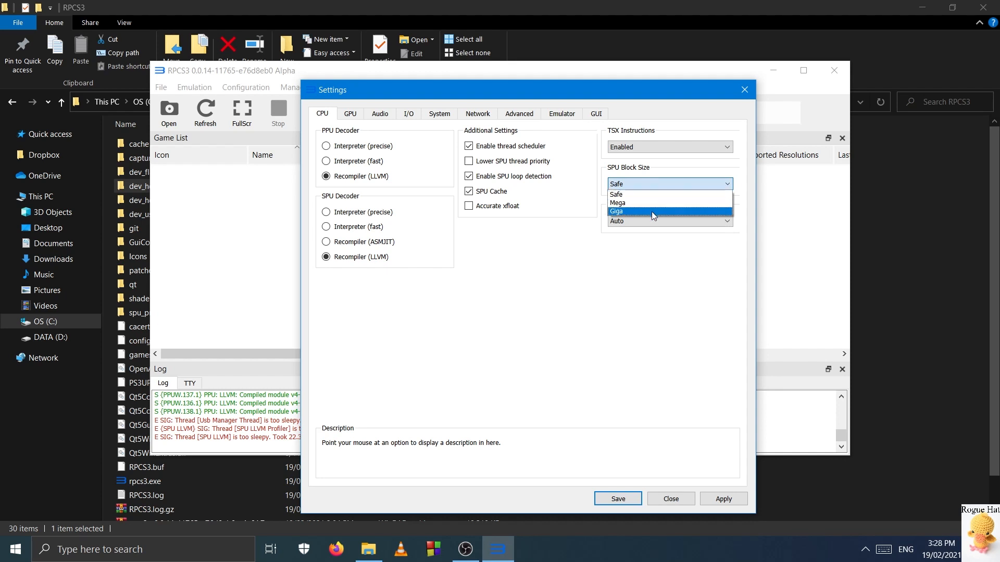
left_click(587, 280)
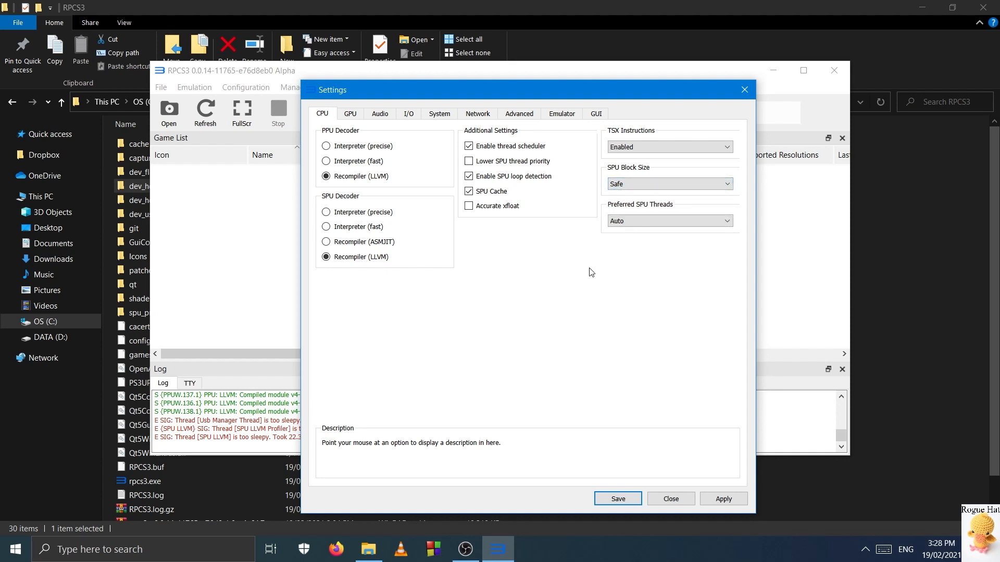
Step: Try Giga as the SPU Block Size and restore it to Safe
left_click(718, 186)
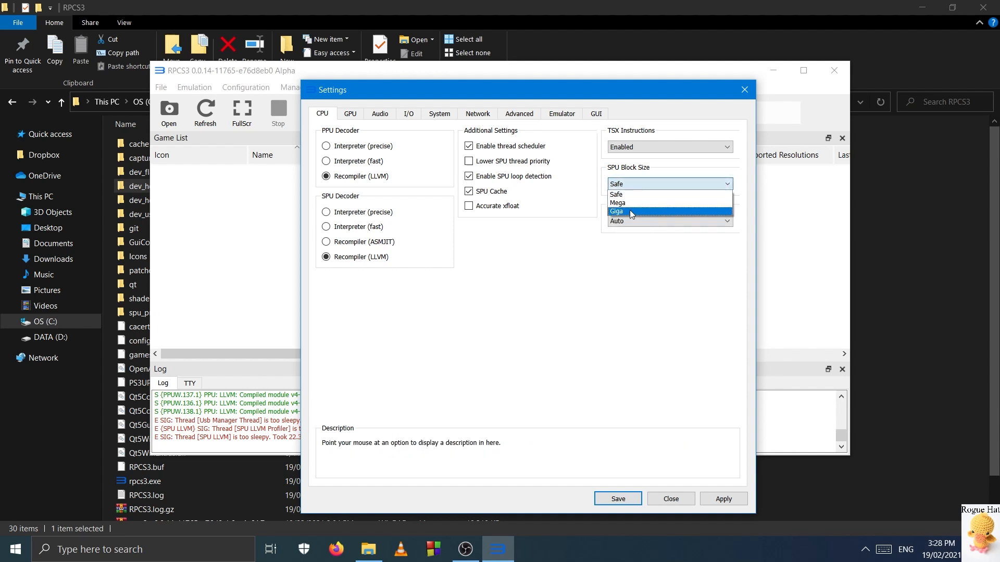
left_click(725, 185)
left_click(722, 185)
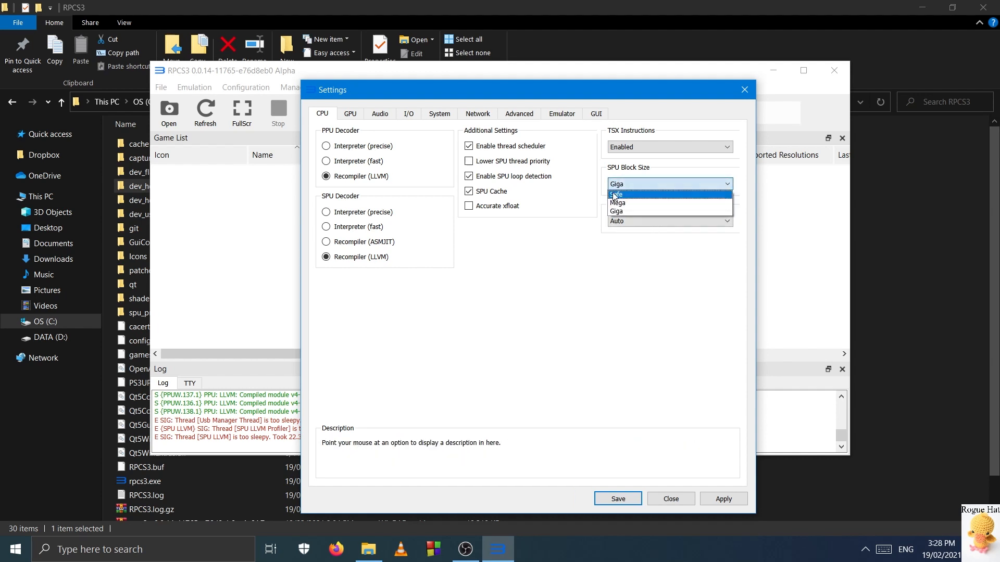
left_click(615, 195)
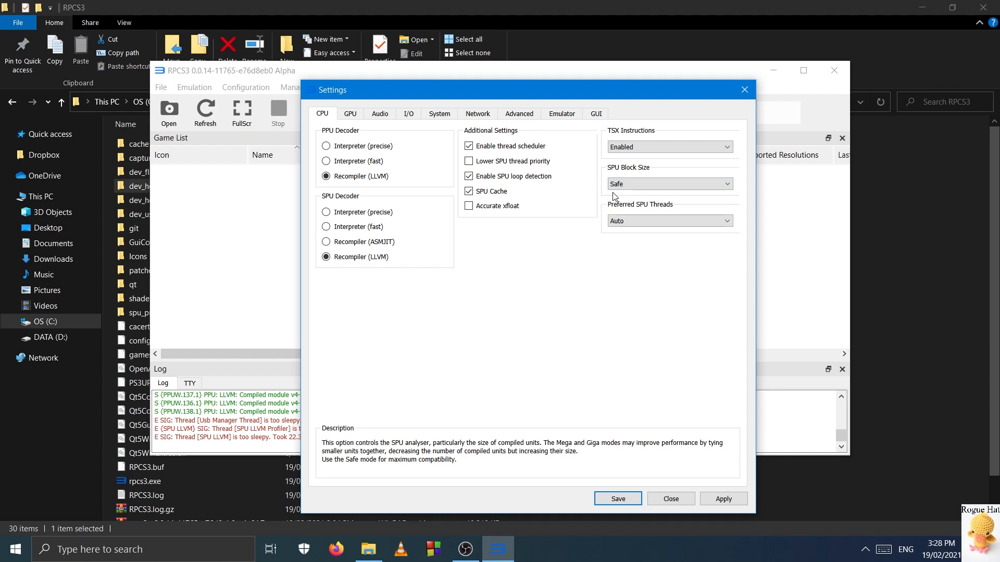
Step: Look over the SPU Block Size and Preferred SPU Threads options, leaving both as they are
left_click(640, 184)
left_click(639, 184)
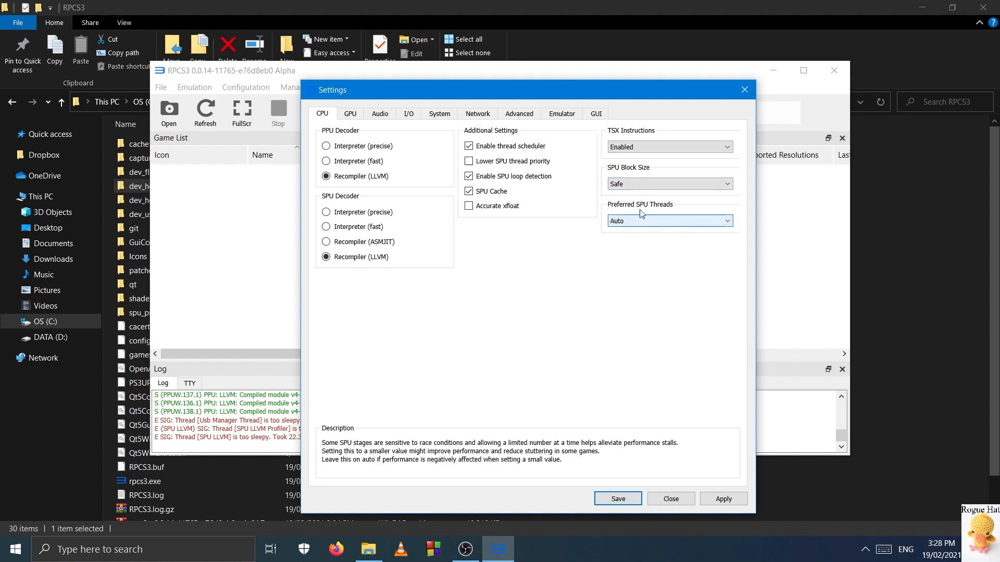
left_click(667, 223)
left_click(666, 223)
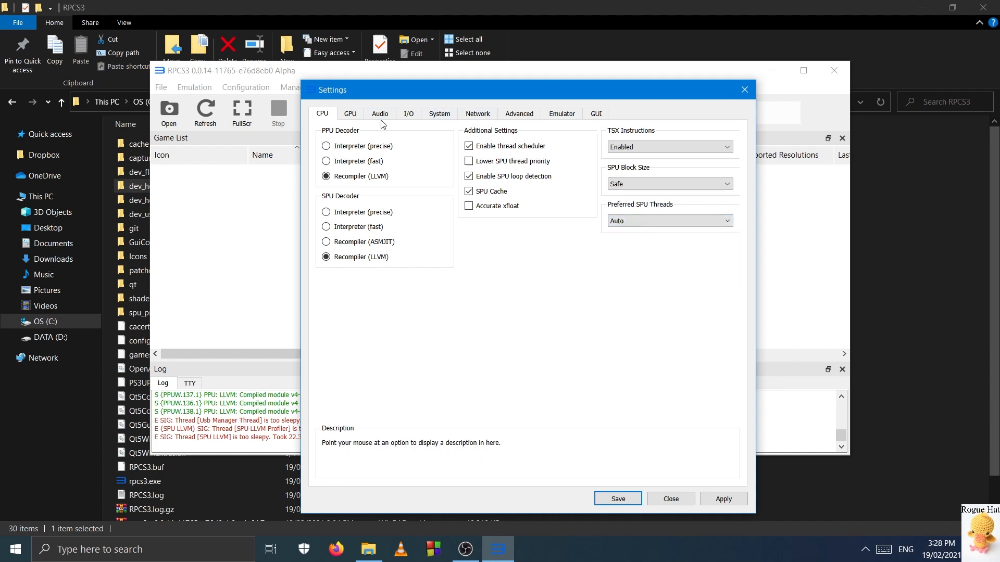
Step: Open the GPU settings and select Vulkan as the renderer
left_click(358, 116)
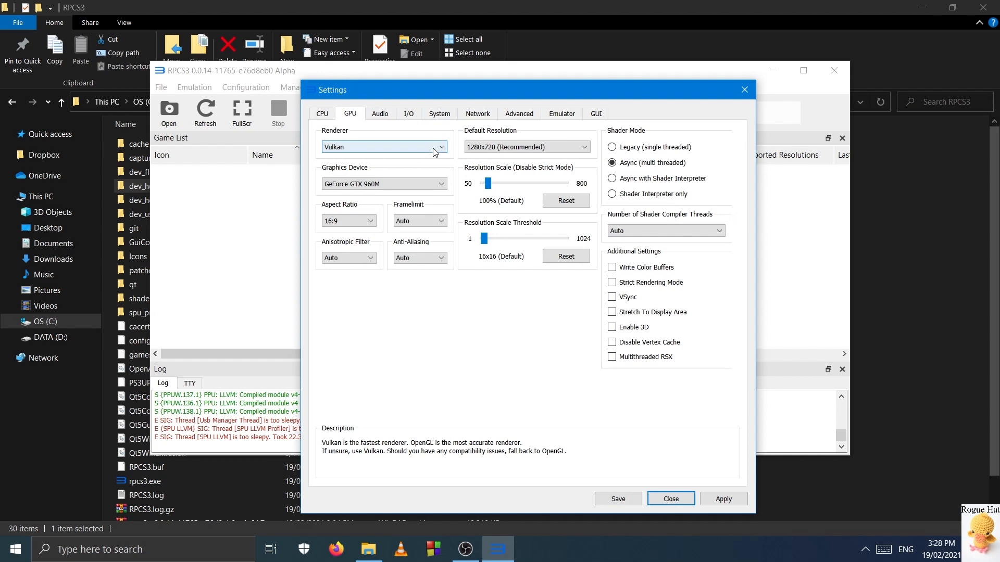
left_click(385, 144)
left_click(386, 174)
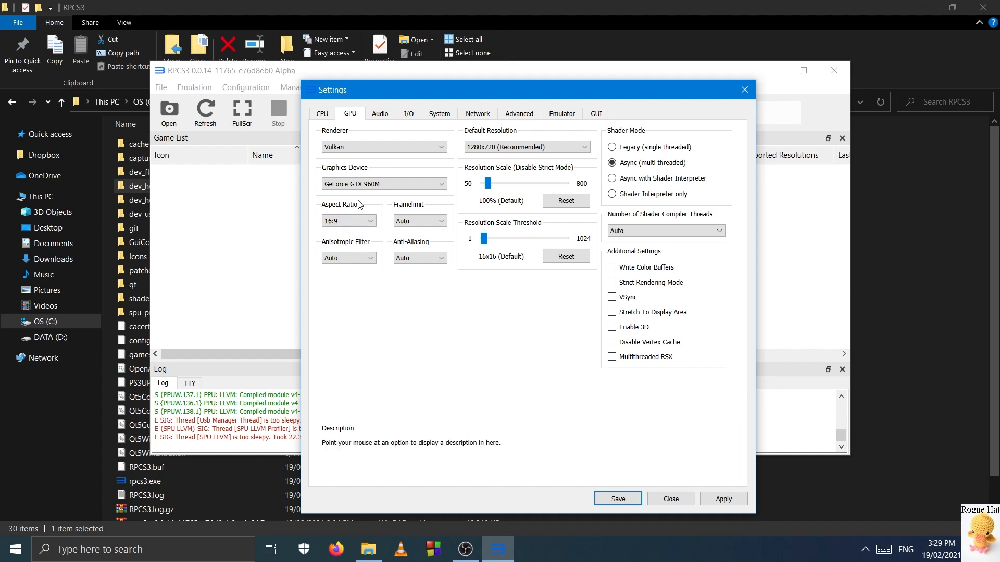
Step: Examine the list of available renderers in the GPU settings, keeping Vulkan selected
left_click(424, 150)
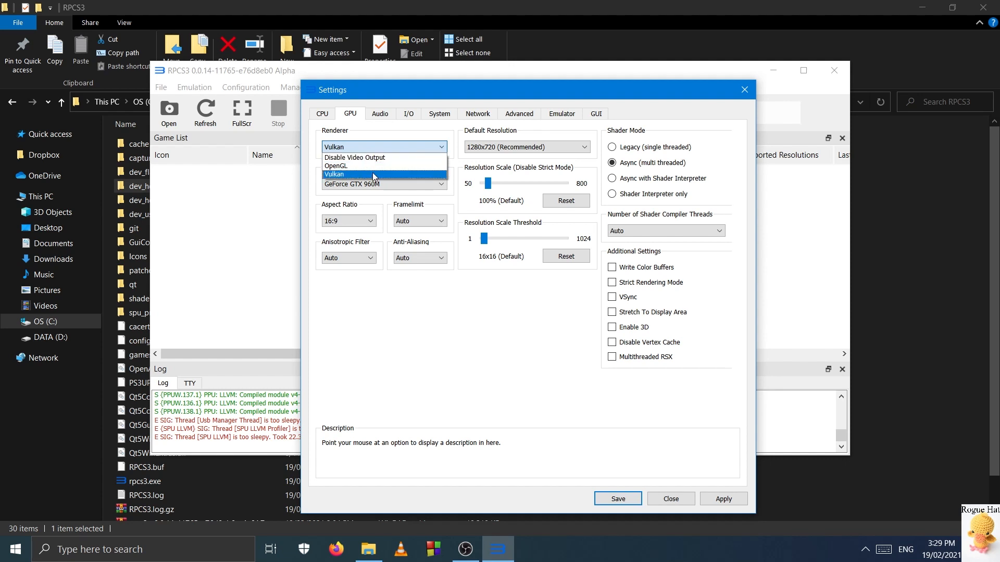
left_click(384, 148)
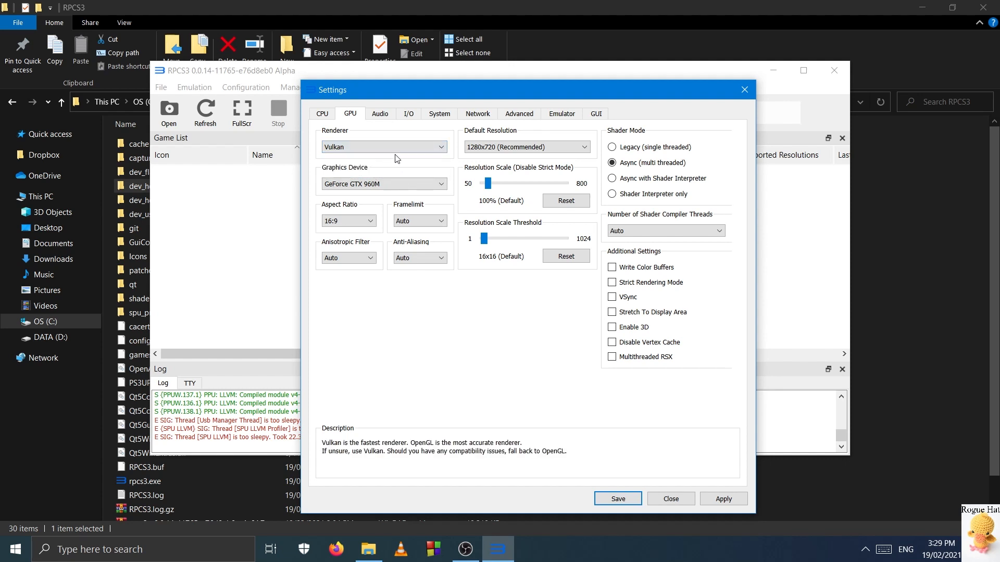
left_click(384, 148)
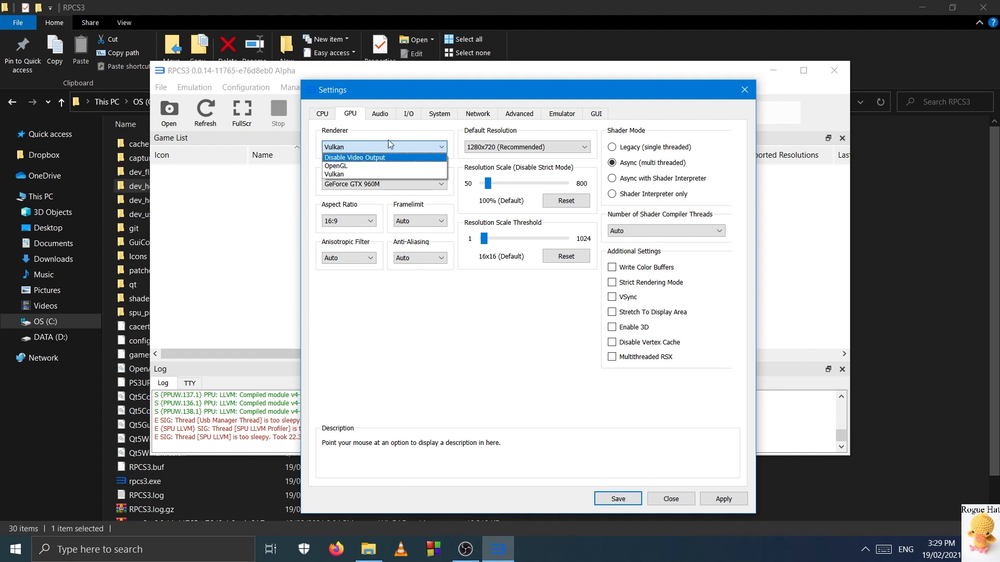
left_click(389, 141)
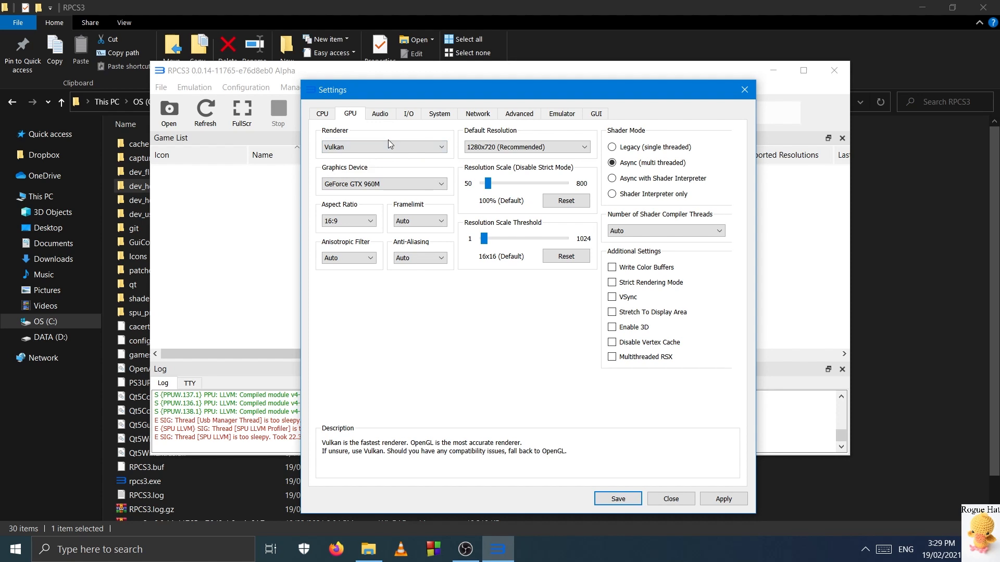
left_click(392, 150)
left_click(393, 151)
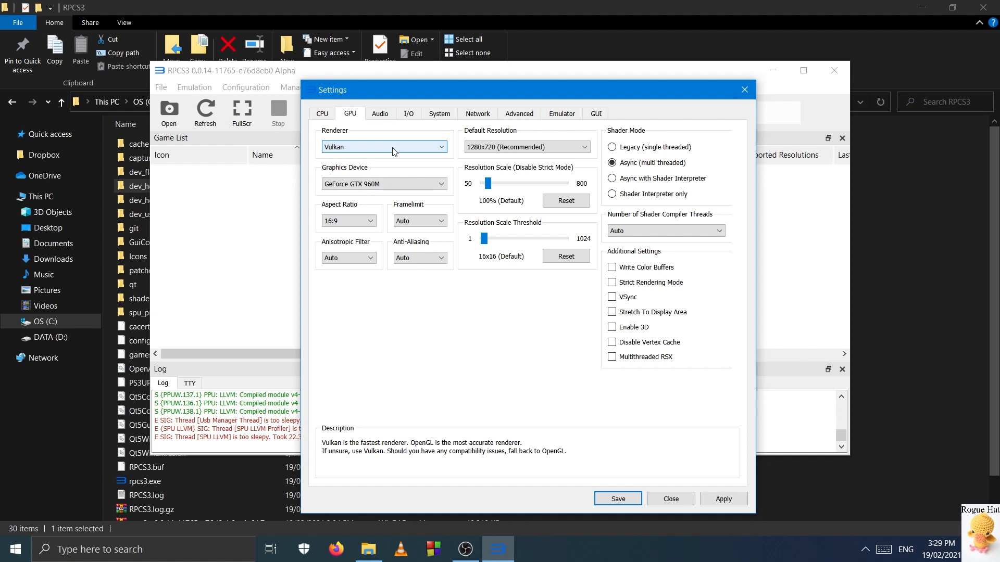
Step: Look over the Graphics Device, Aspect Ratio and Framelimit options in the GPU settings, leaving their selections as they are
left_click(430, 183)
left_click(431, 183)
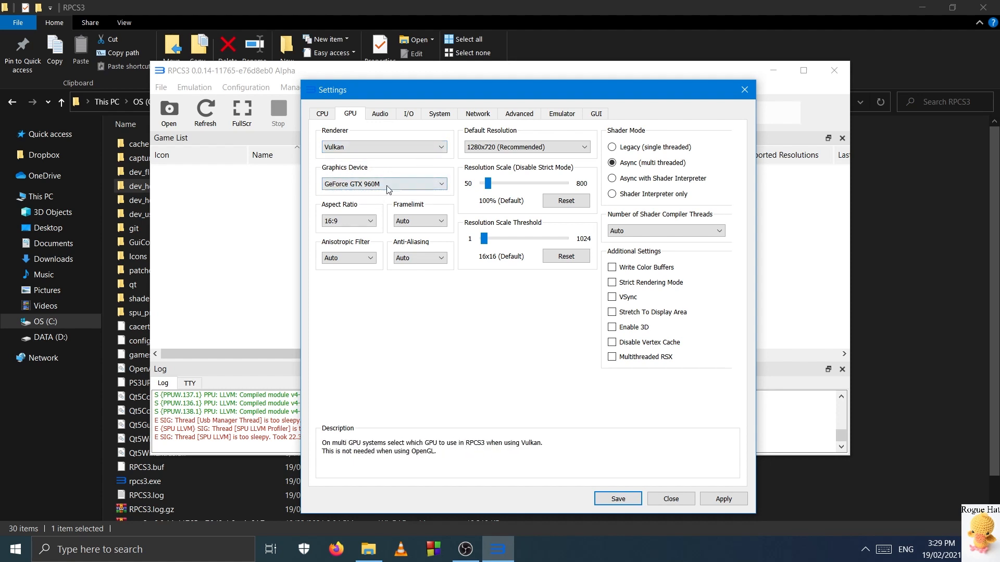
left_click(369, 220)
left_click(370, 221)
left_click(425, 223)
left_click(424, 221)
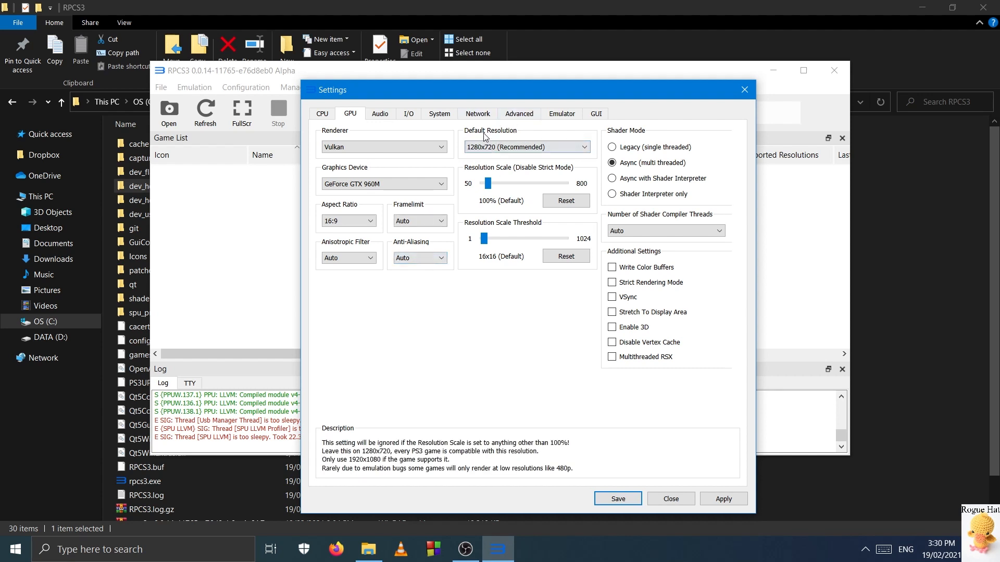
Step: Examine the Default Resolution options and the Resolution Scale, keeping 1280x720 (Recommended) and 100%
left_click(494, 149)
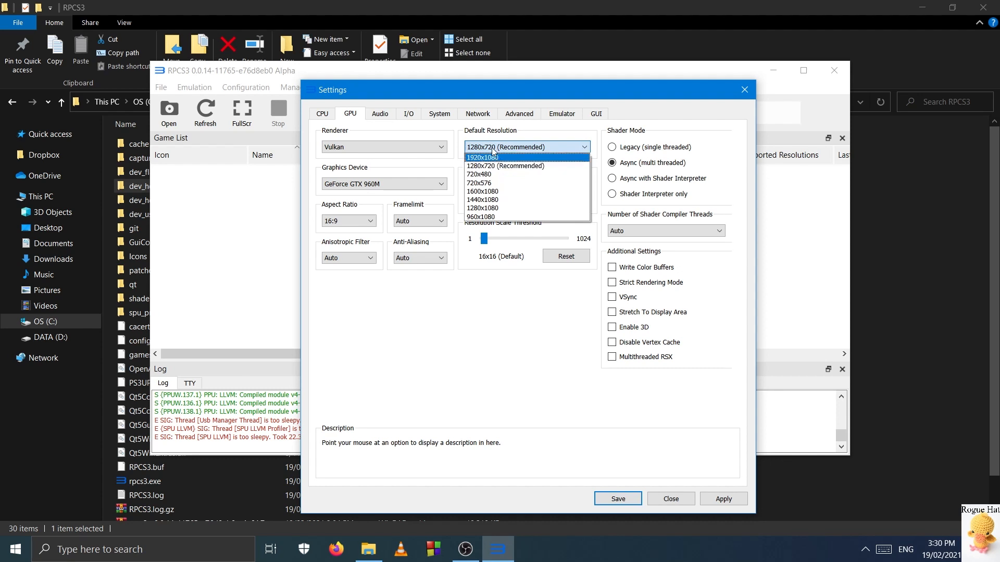
left_click(516, 166)
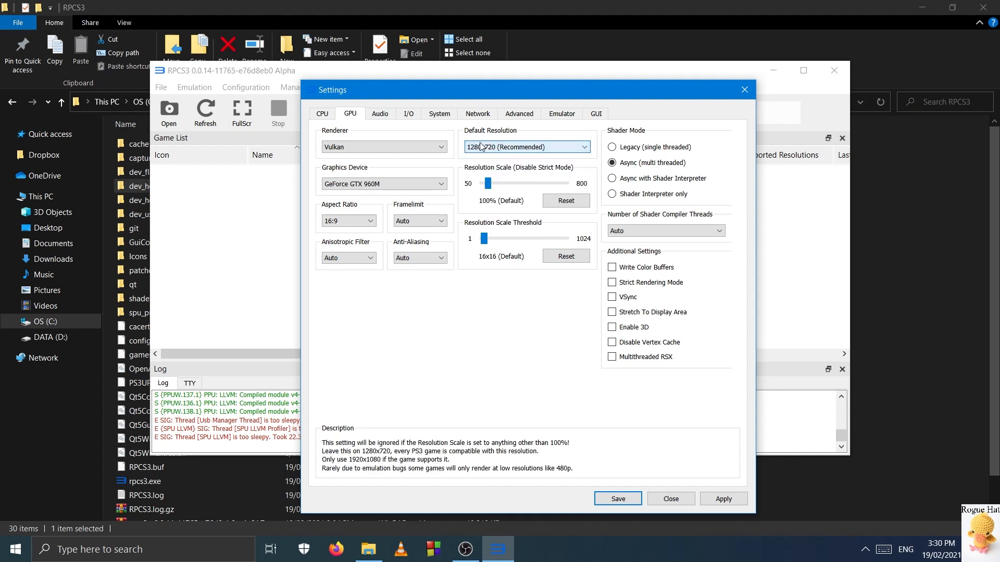
left_click(515, 151)
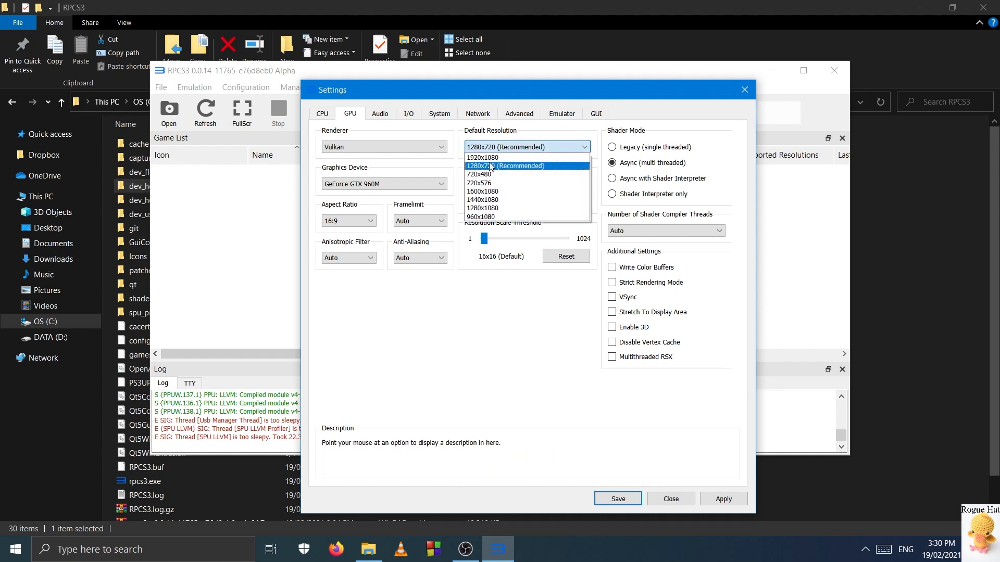
left_click(505, 150)
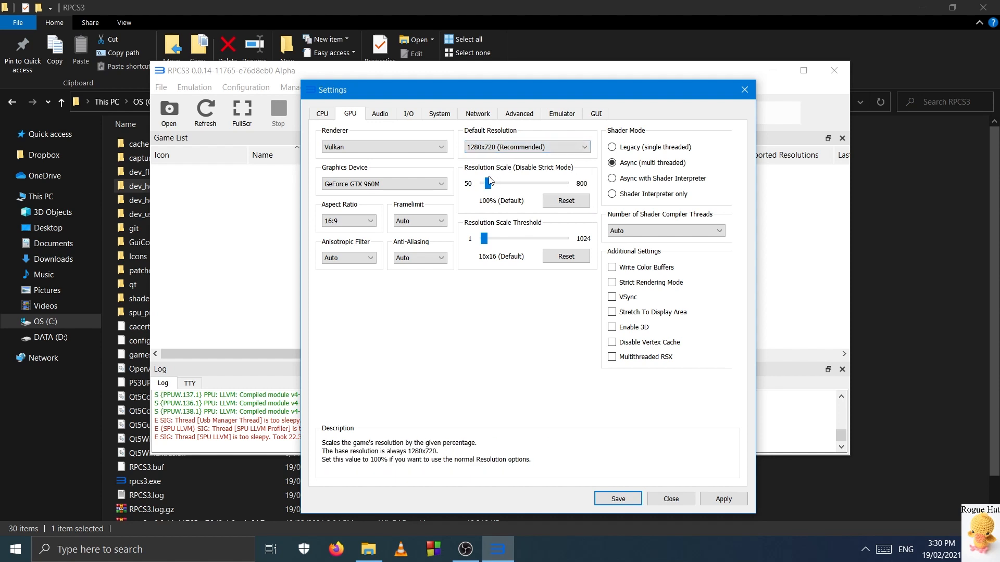
left_click(485, 147)
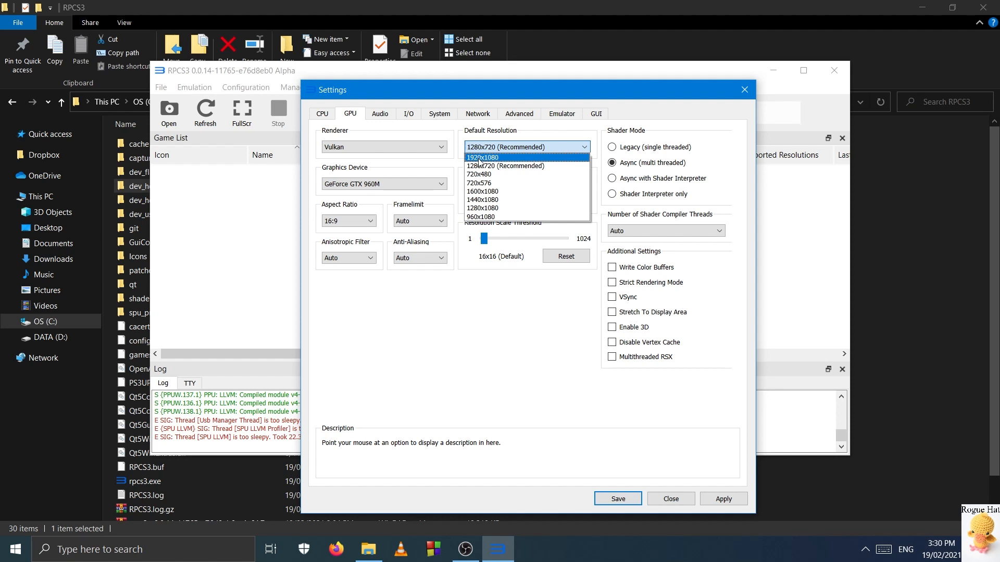
left_click(507, 147)
mouse_move(493, 185)
left_mouse_down()
mouse_move(524, 181)
mouse_move(490, 186)
left_mouse_up()
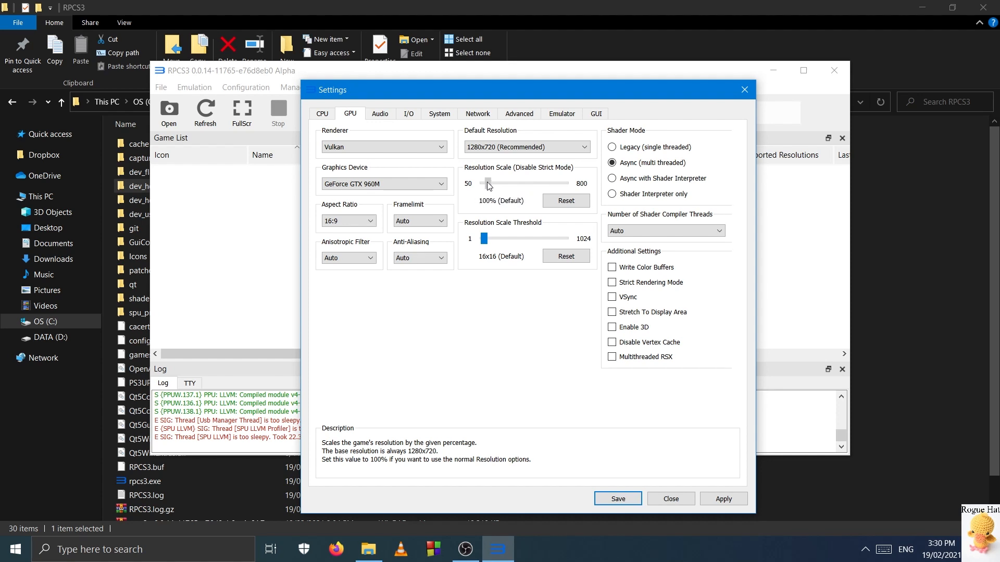
left_click(505, 147)
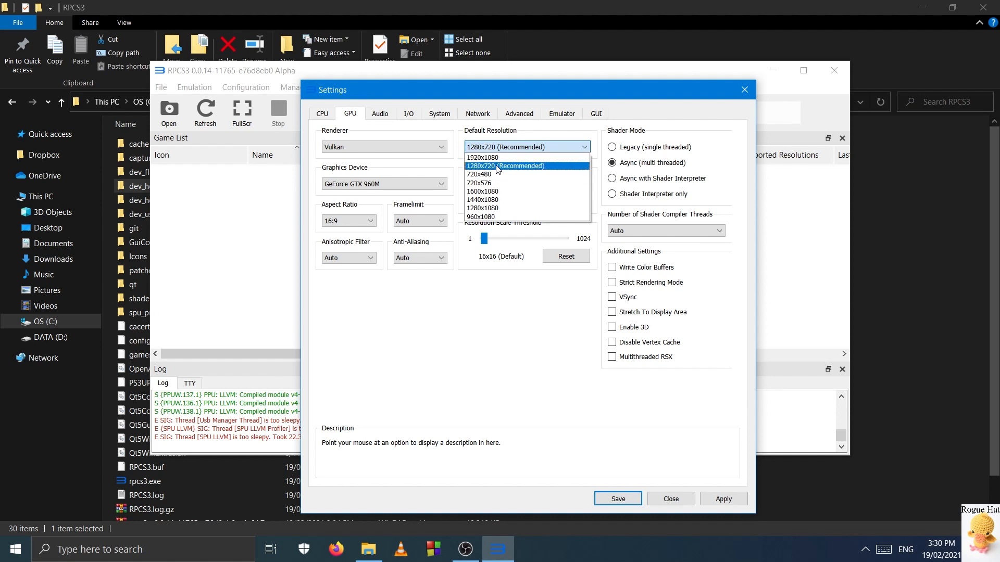
left_click(497, 166)
left_click(504, 151)
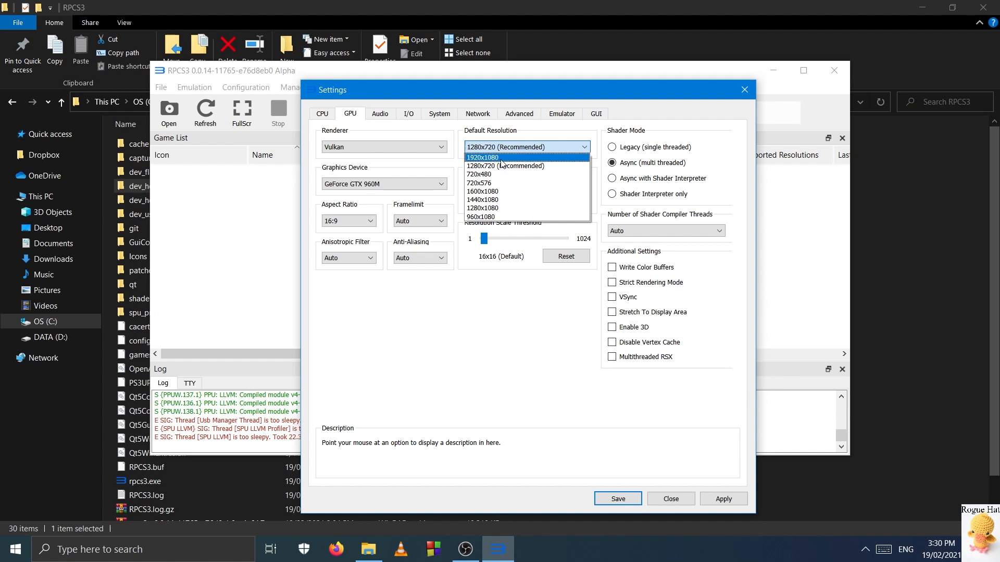
left_click(525, 139)
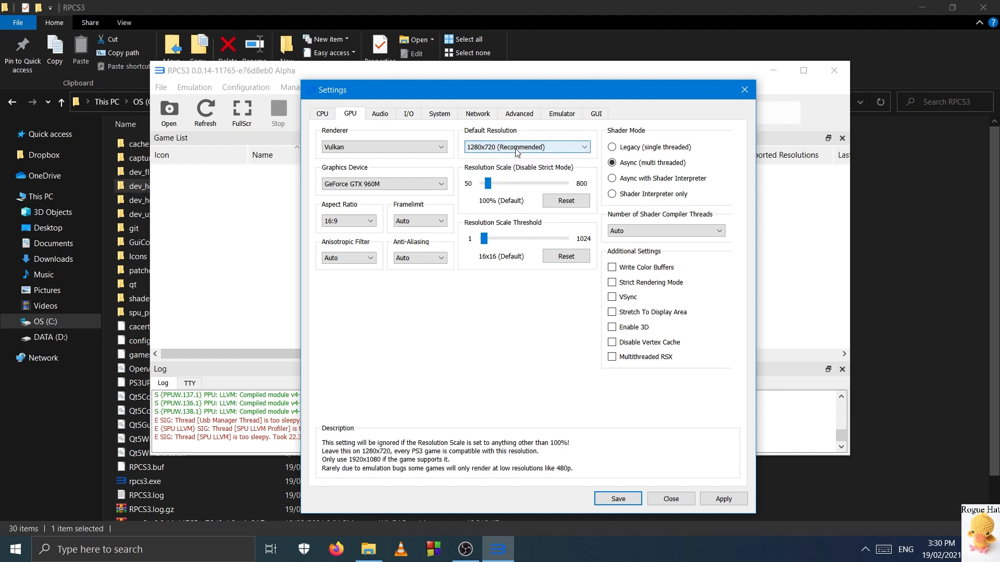
Step: Try raising the Resolution Scale Threshold and reset it to the default 16x16
mouse_move(509, 172)
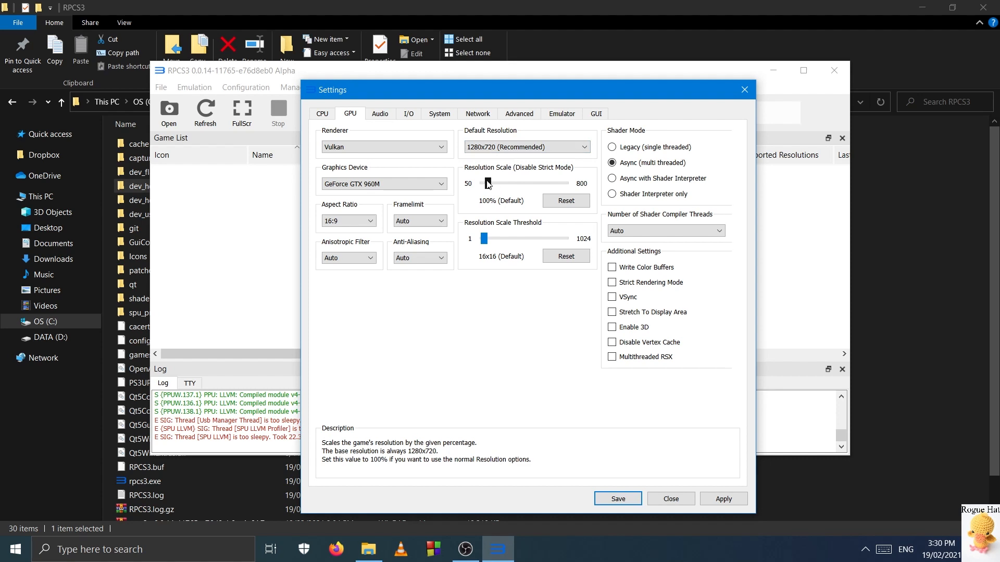
mouse_move(488, 183)
left_mouse_down()
mouse_move(505, 183)
mouse_move(488, 183)
left_mouse_up()
left_click(489, 239)
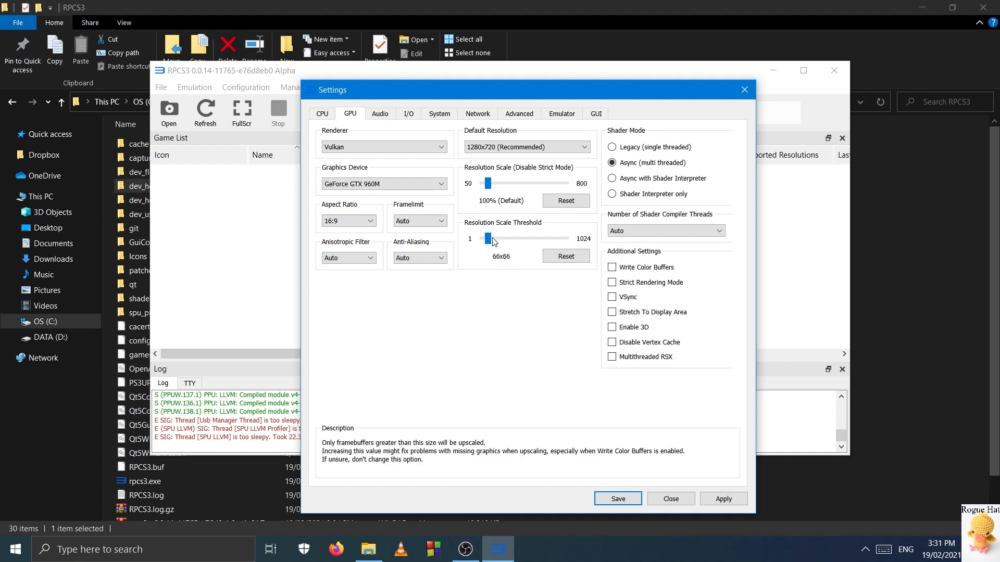
left_click(498, 239)
left_click_drag(498, 241, 490, 238)
left_click(576, 261)
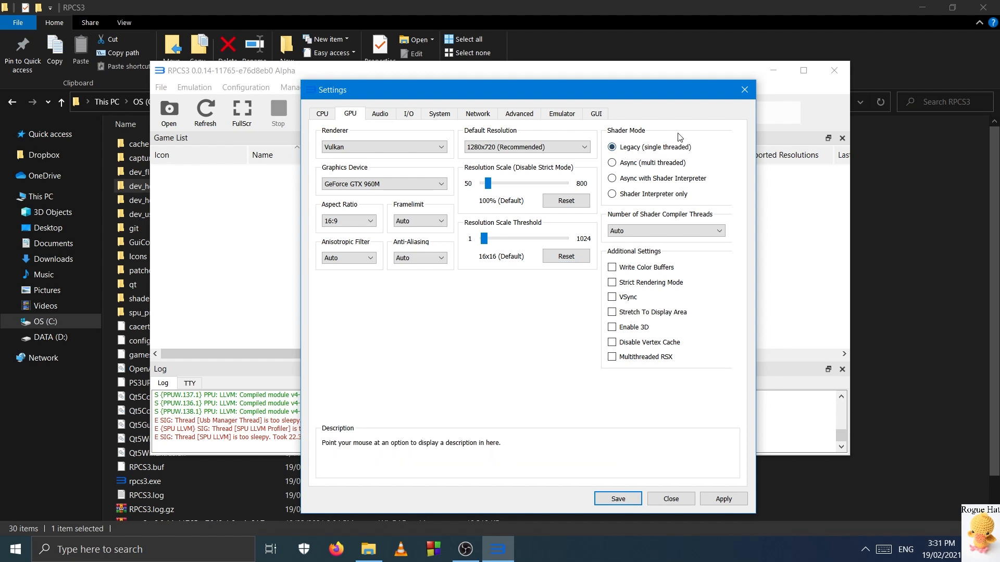
Step: Set the Shader Mode to Async (multi threaded) and keep the Number of Shader Compiler Threads on Auto
left_click(649, 164)
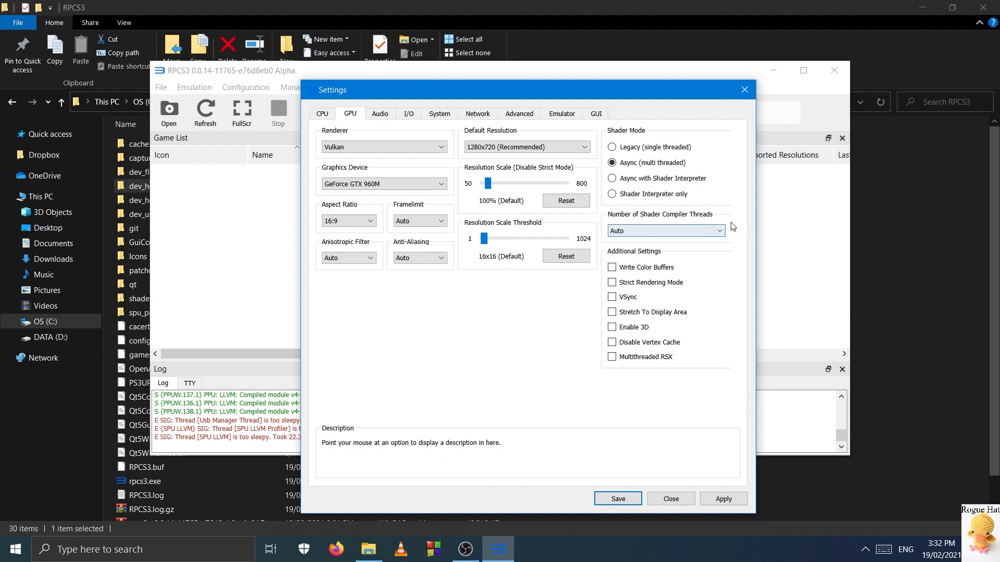
left_click(695, 231)
left_click(696, 230)
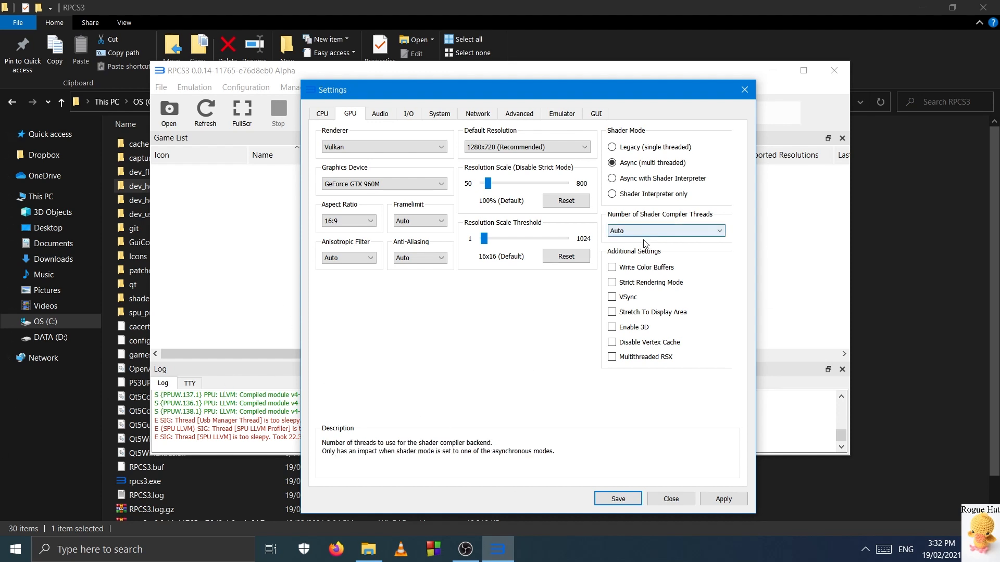
Step: Try enabling Write Color Buffers and Strict Rendering Mode one after the other, turning each off again
left_click(643, 271)
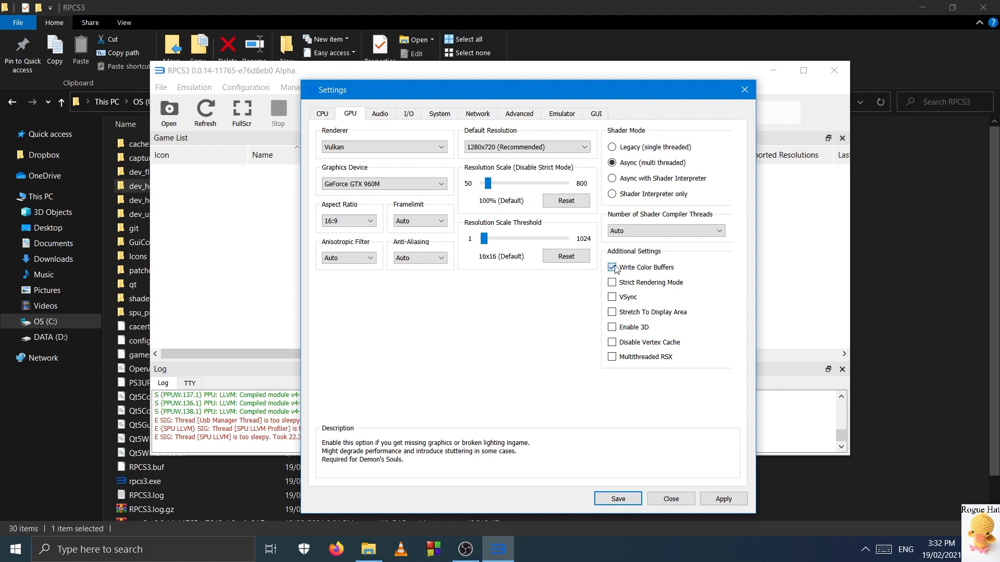
left_click(613, 268)
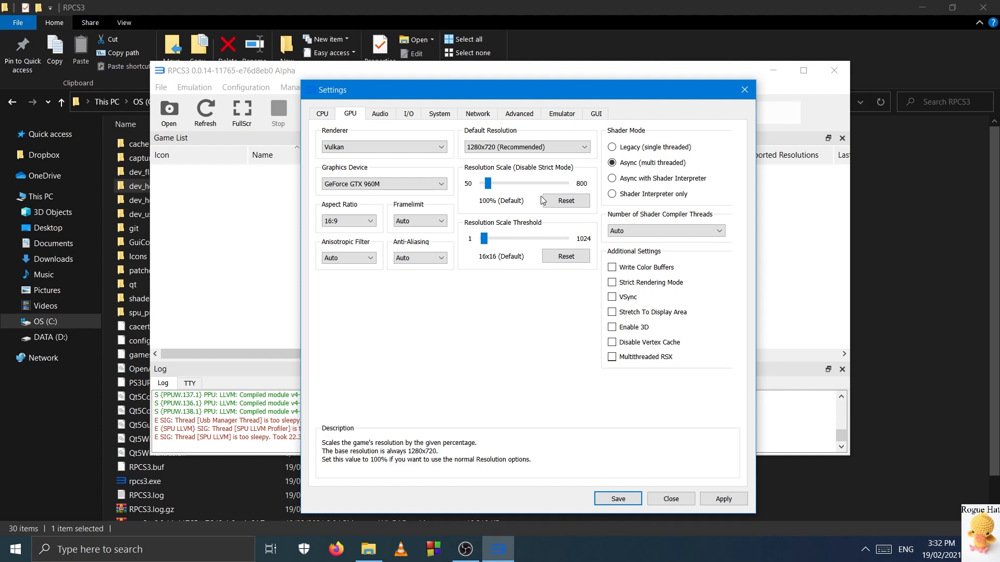
left_click(612, 283)
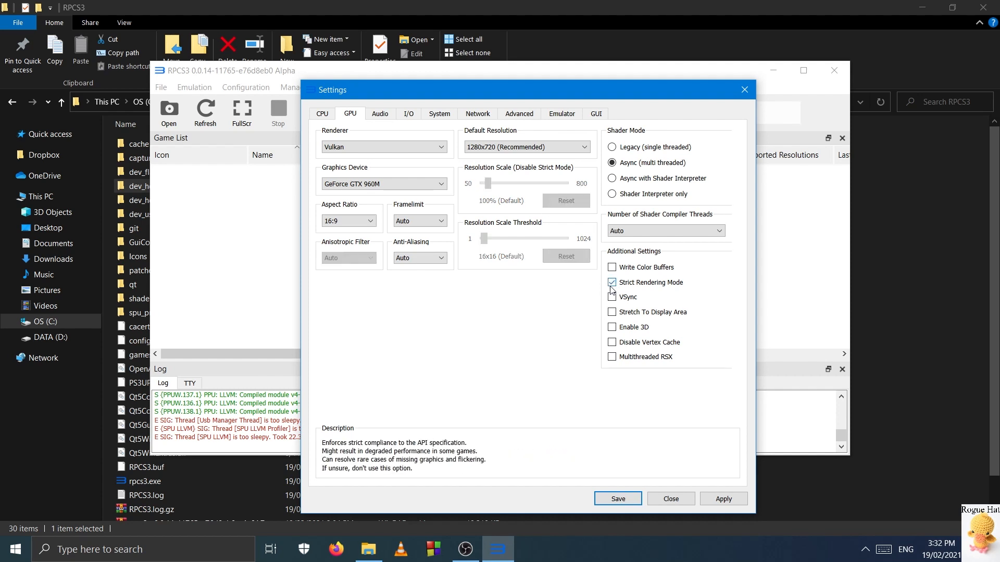
left_click(612, 282)
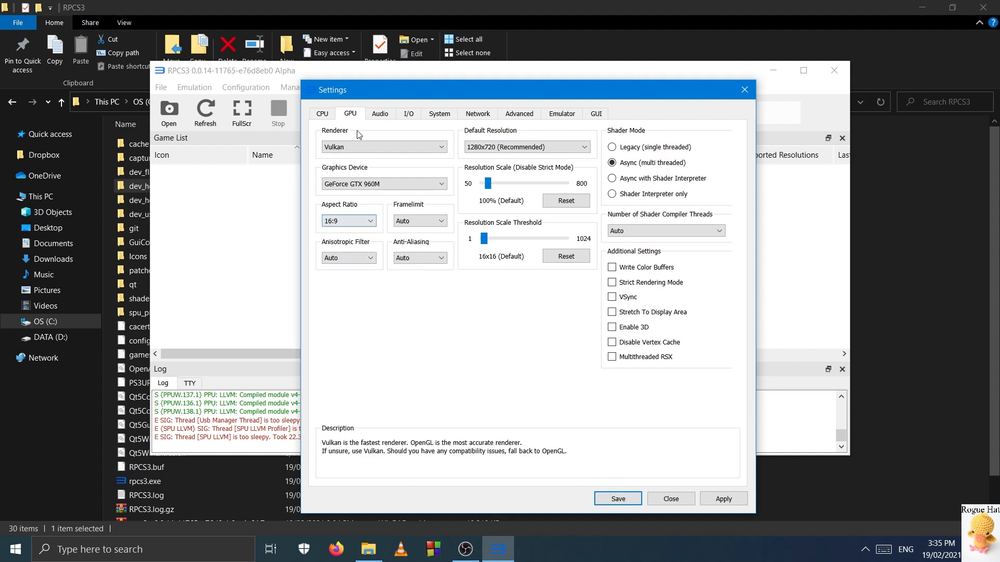
Step: Open the audio settings and look over the Audio Out options, keeping XAudio2
left_click(379, 116)
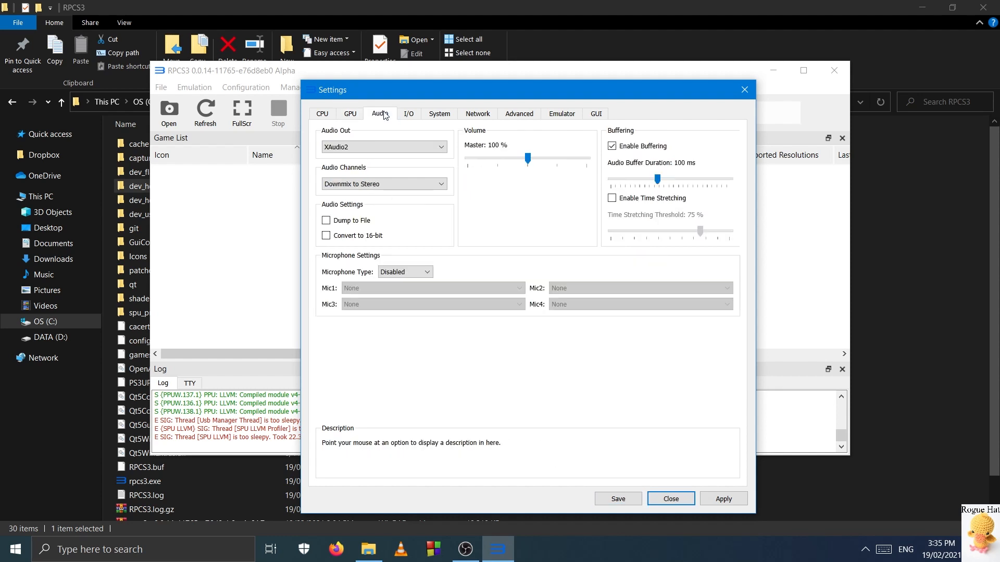
left_click(364, 148)
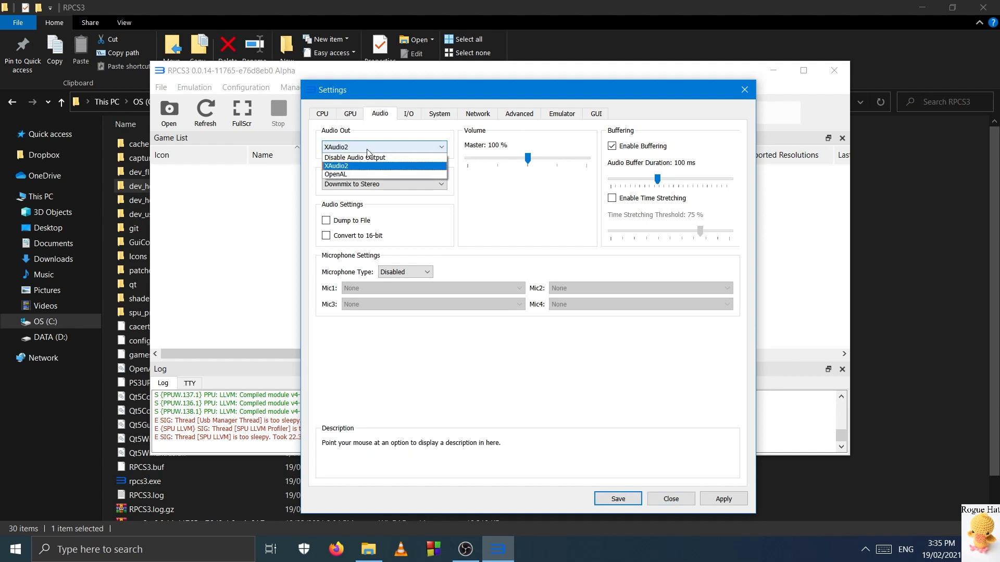
left_click(359, 153)
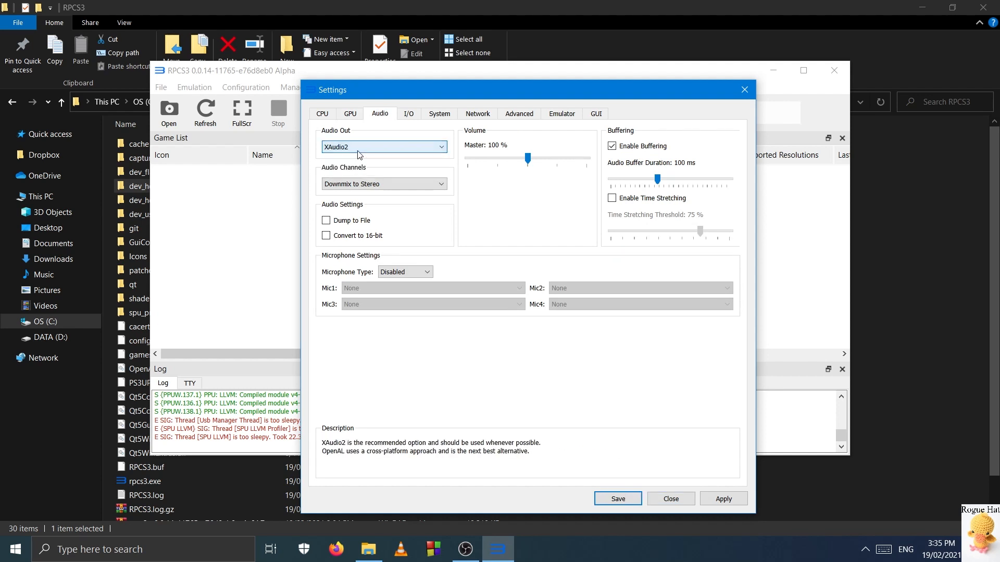
Step: Try OpenAL as the audio output and restore it to XAudio2
left_click(331, 148)
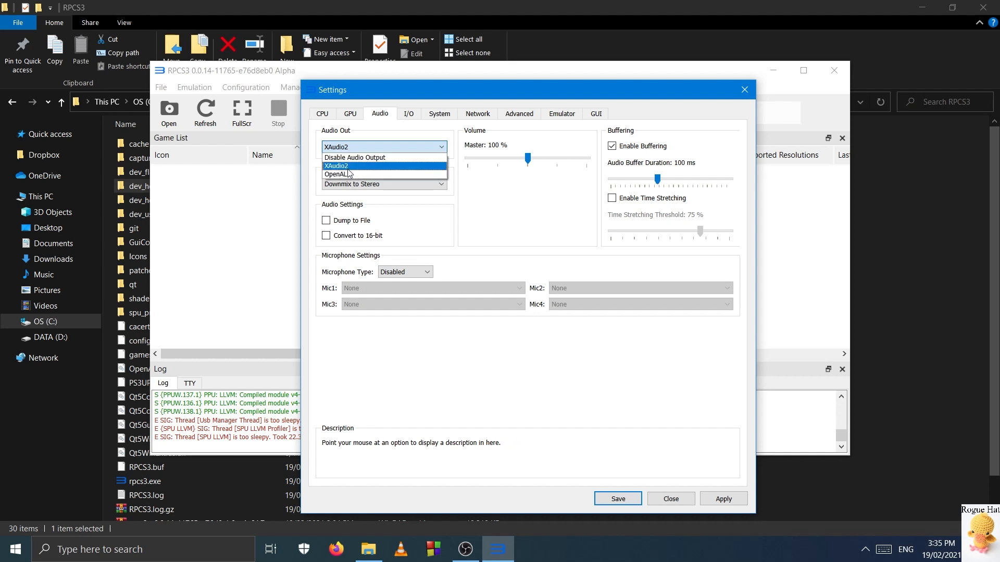
left_click(348, 175)
left_click(341, 148)
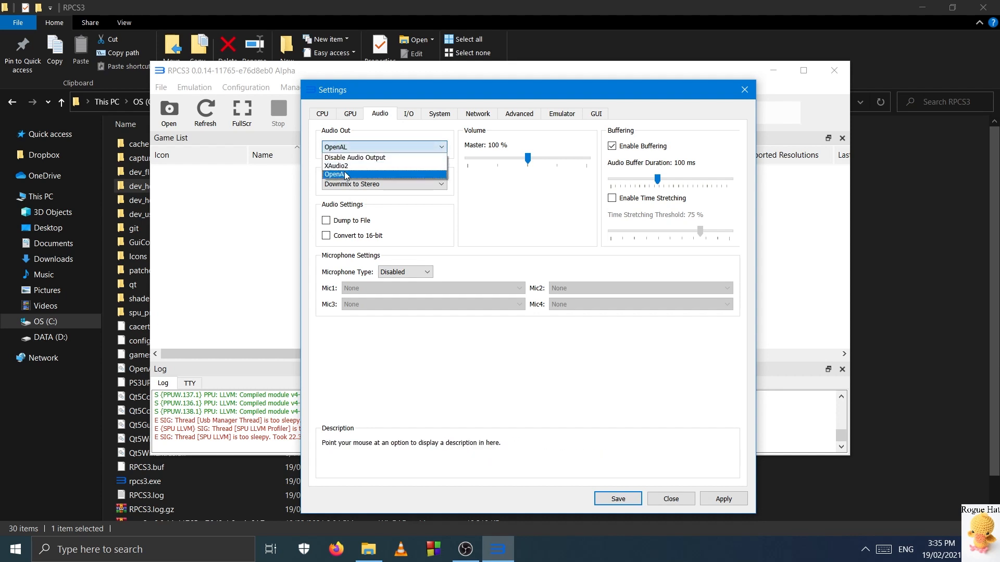
left_click(339, 166)
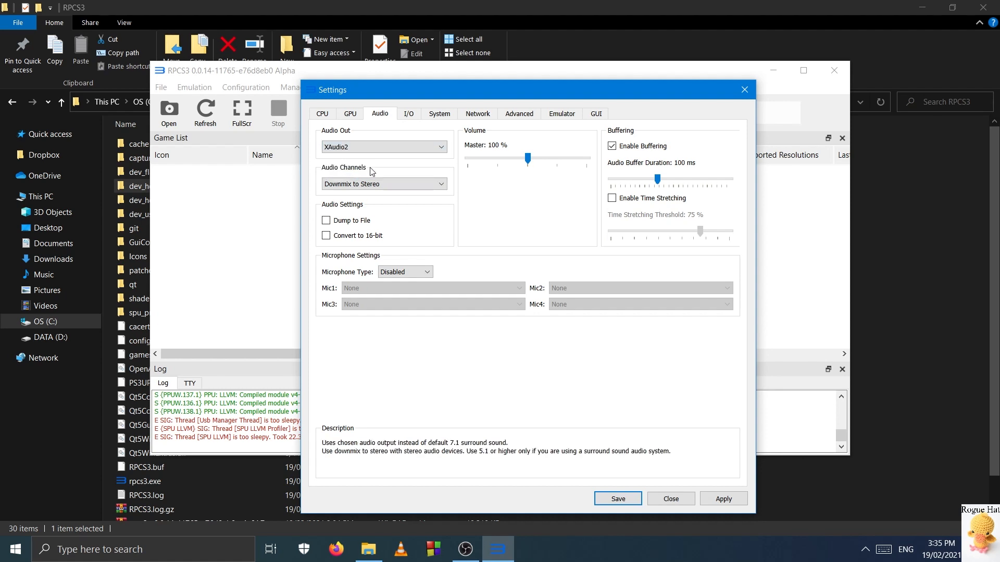
Step: Set Audio Out to Disable Audio Output and keep Downmix to Stereo for the audio channels
left_click(418, 151)
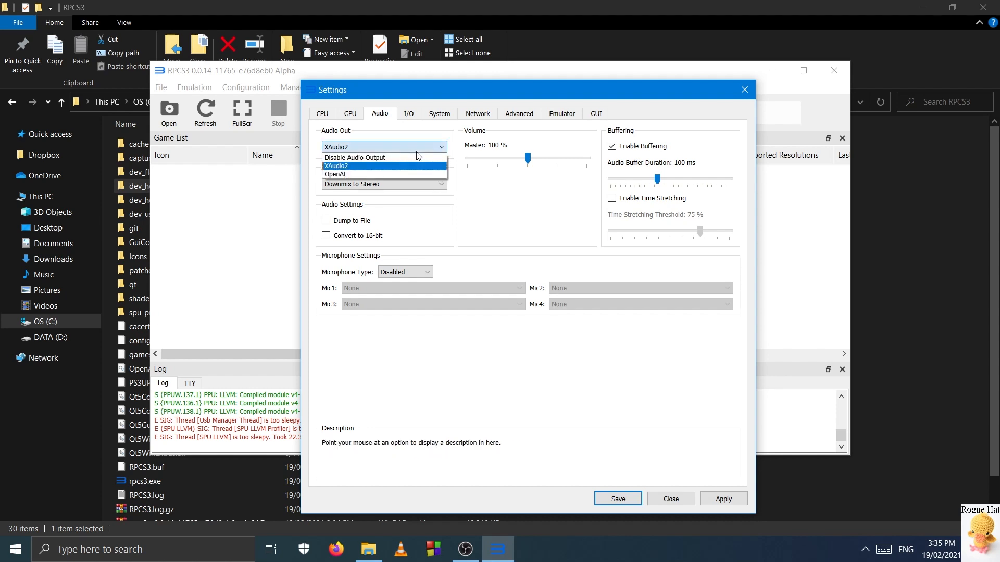
left_click(363, 159)
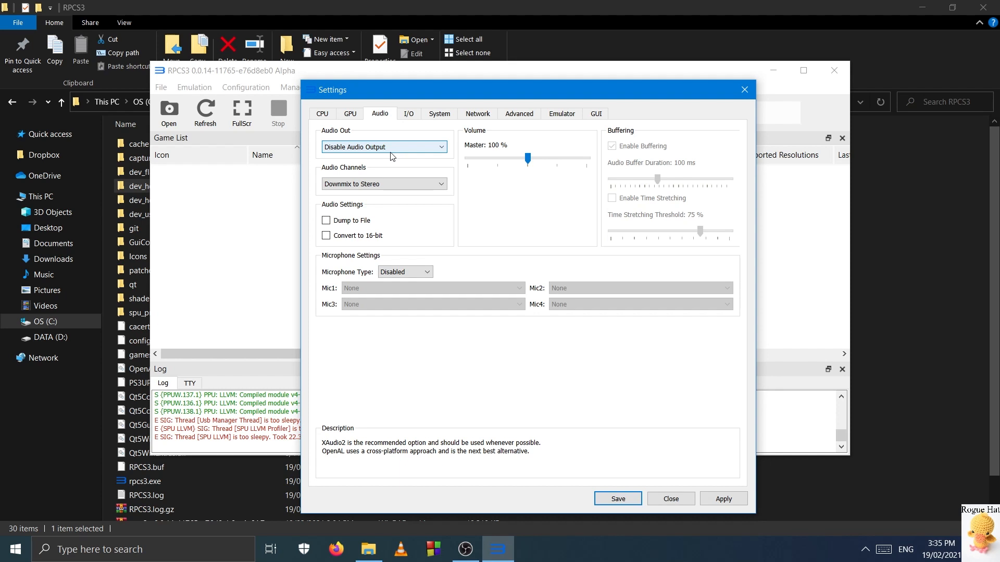
left_click(394, 187)
left_click(384, 178)
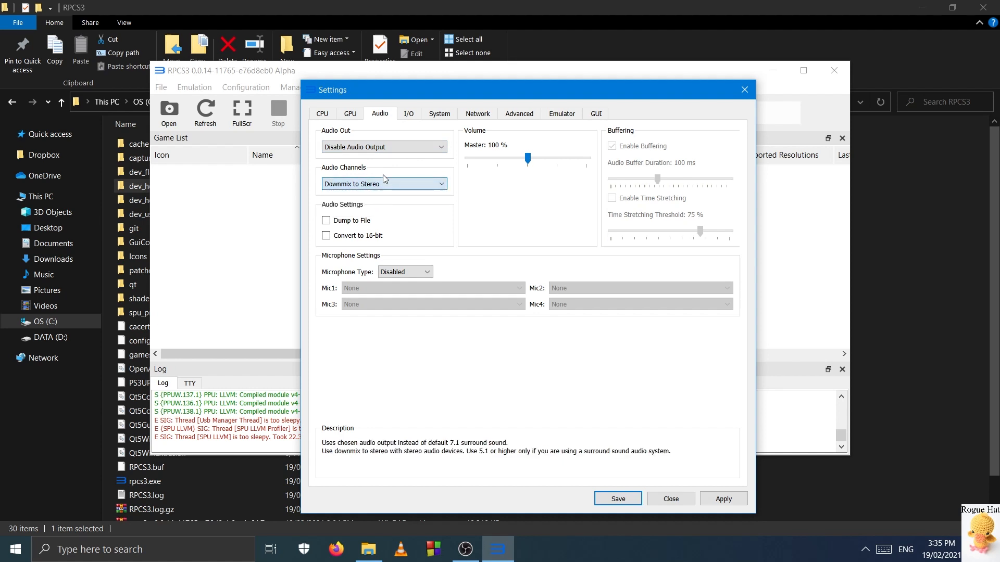
left_click(379, 185)
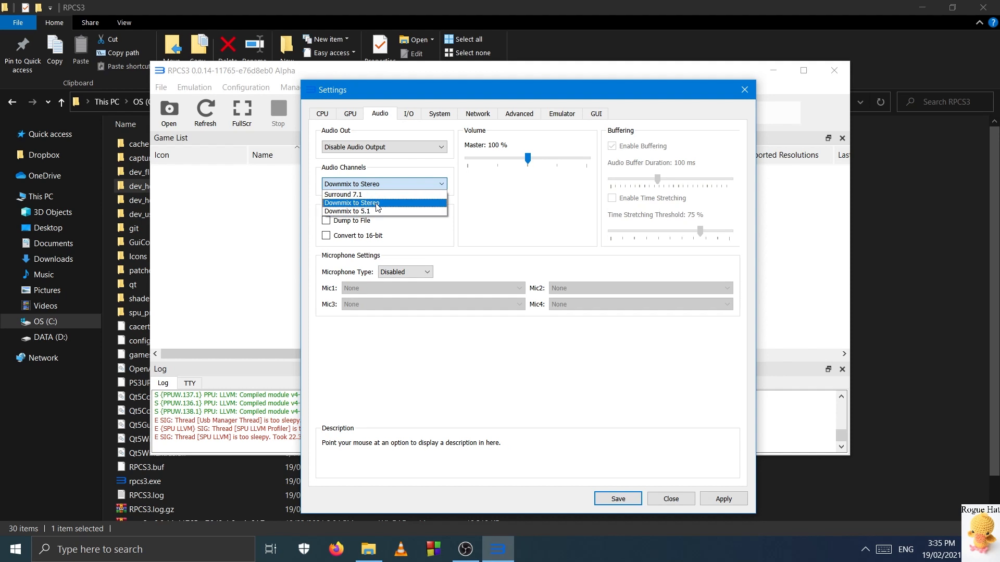
left_click(378, 205)
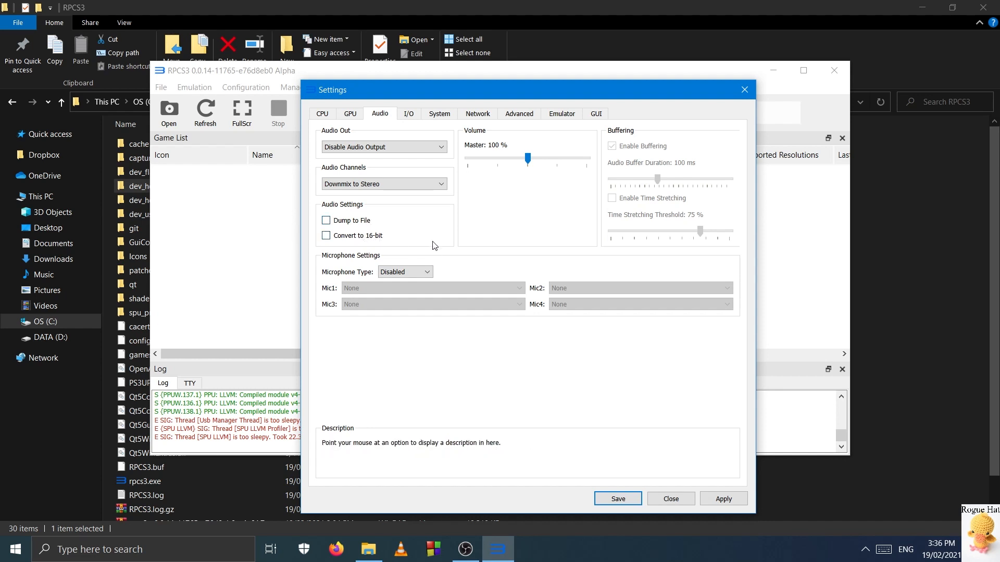
Step: Try the Standard, SingStar, Real SingStar and Rocksmith microphone types and return the Microphone Type to Disabled
left_click(427, 273)
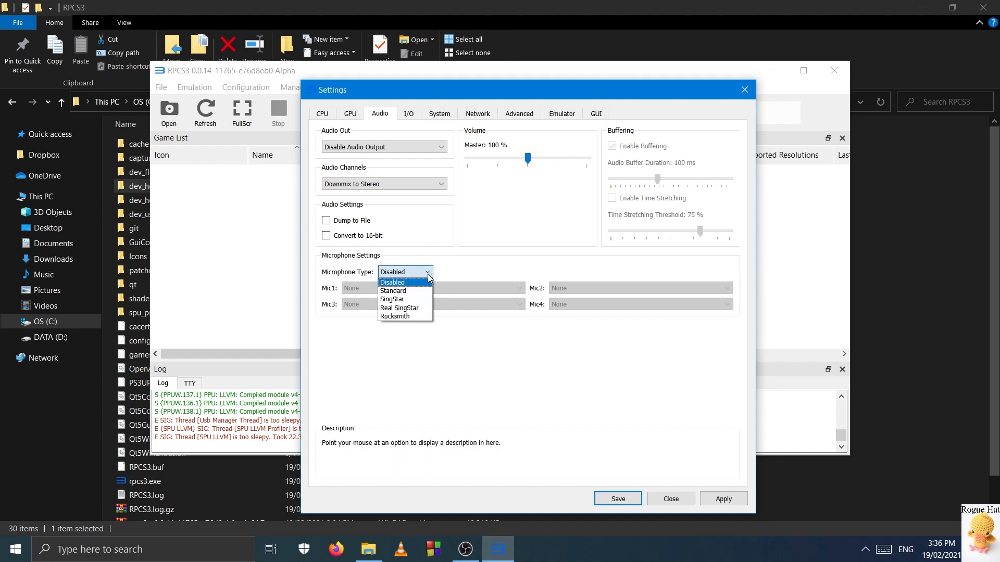
left_click(414, 290)
left_click(414, 276)
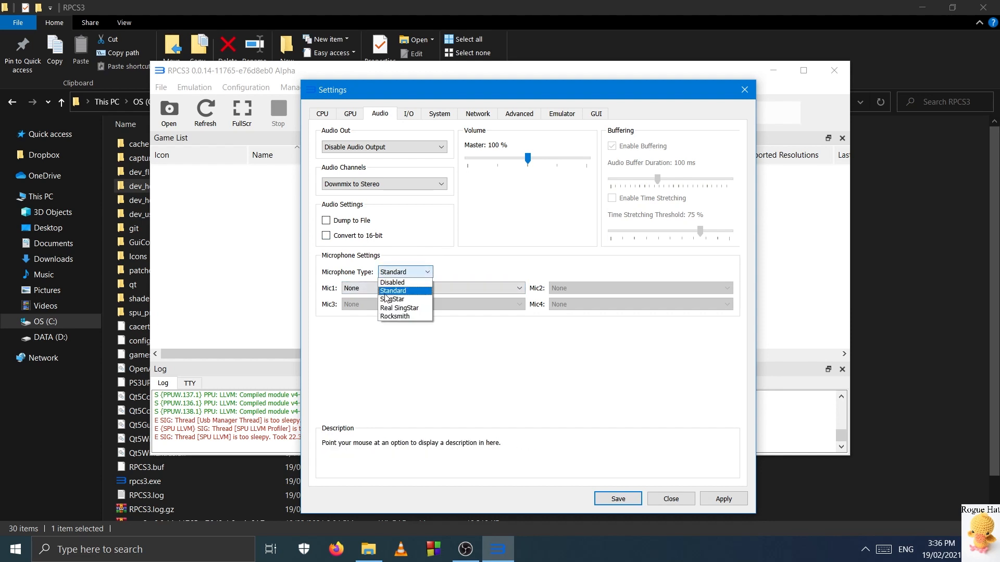
left_click(398, 299)
left_click(401, 272)
left_click(400, 307)
left_click(405, 272)
left_click(406, 317)
left_click(399, 273)
left_click(394, 277)
left_click(396, 273)
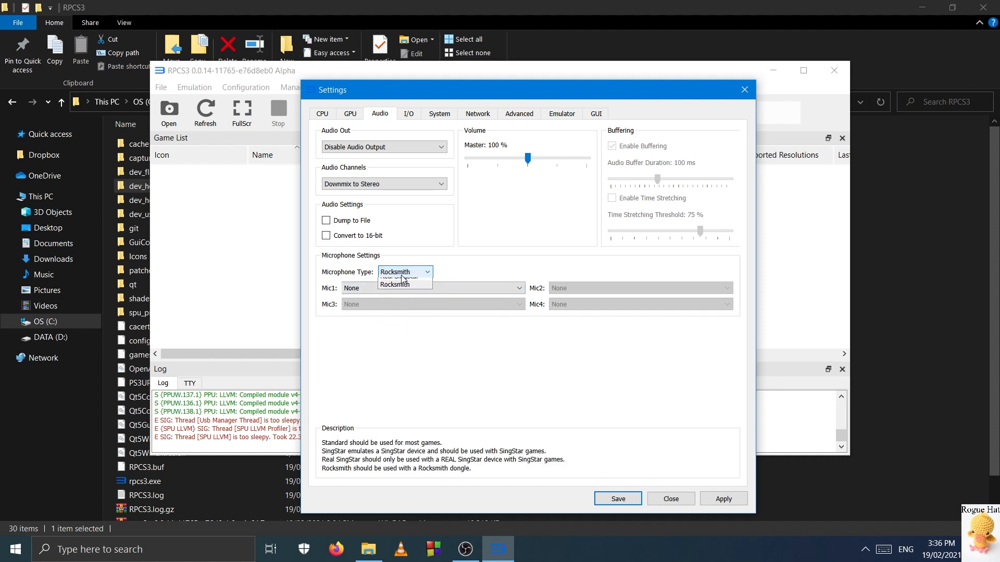
left_click(396, 281)
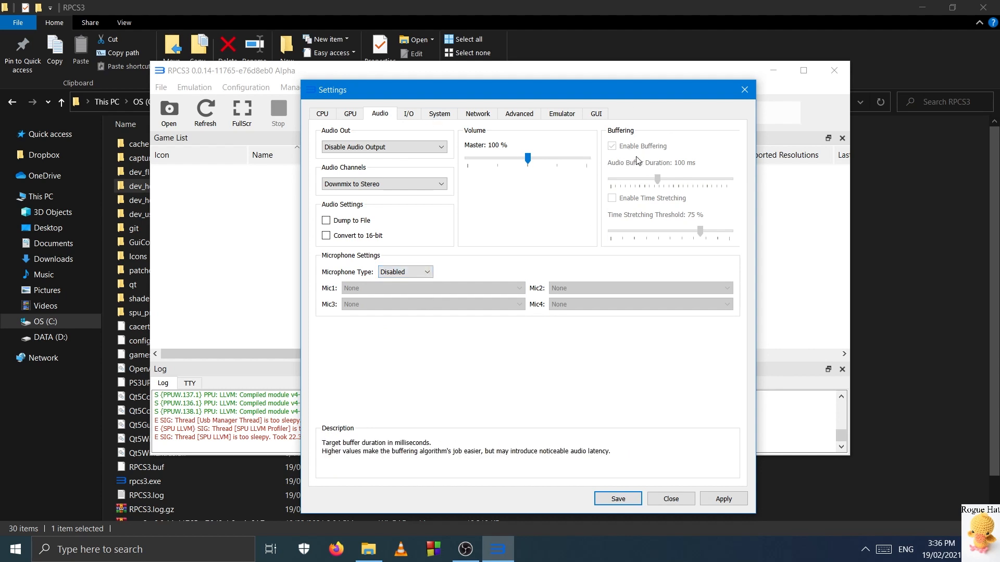
Step: Set Audio Out back to XAudio2
left_click(391, 151)
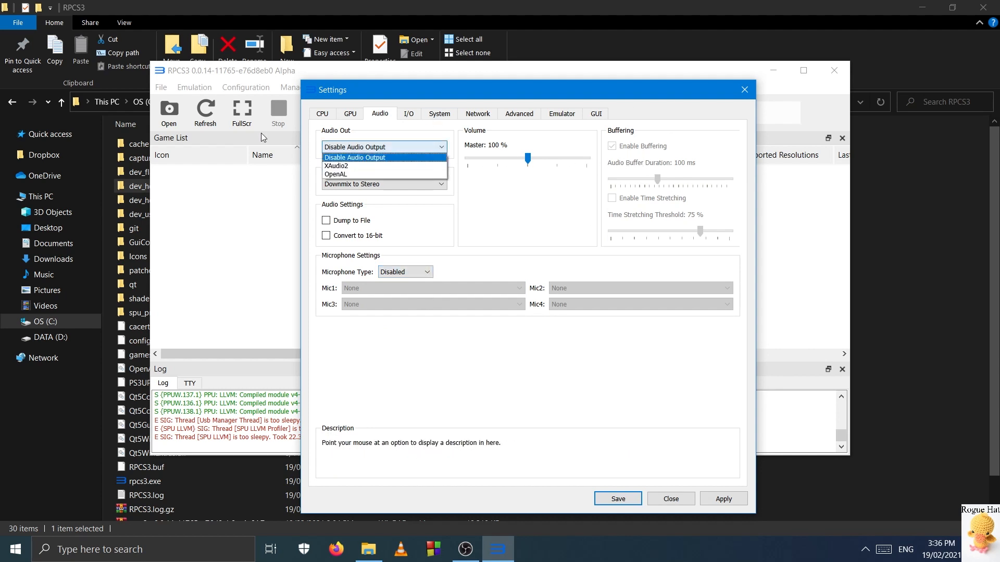
left_click(597, 160)
left_click(359, 147)
left_click(346, 166)
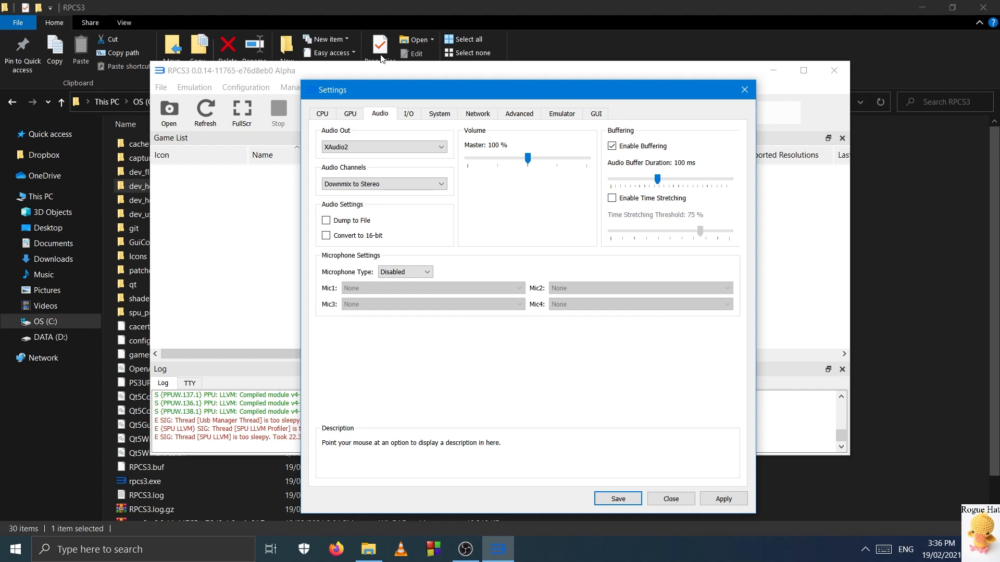
Step: Open the I/O settings and check the Camera Input options, keeping it on Unknown
left_click(409, 114)
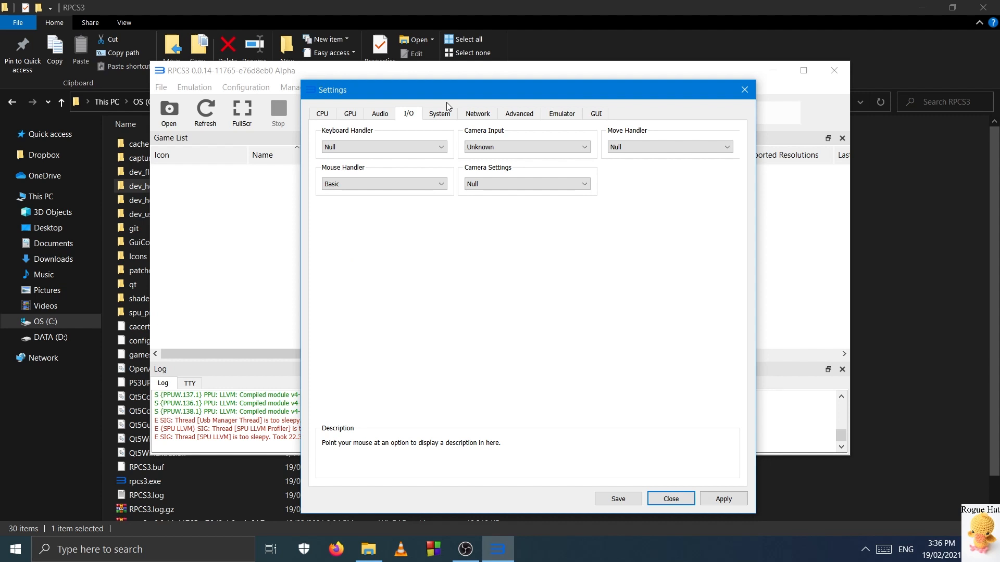
mouse_move(525, 143)
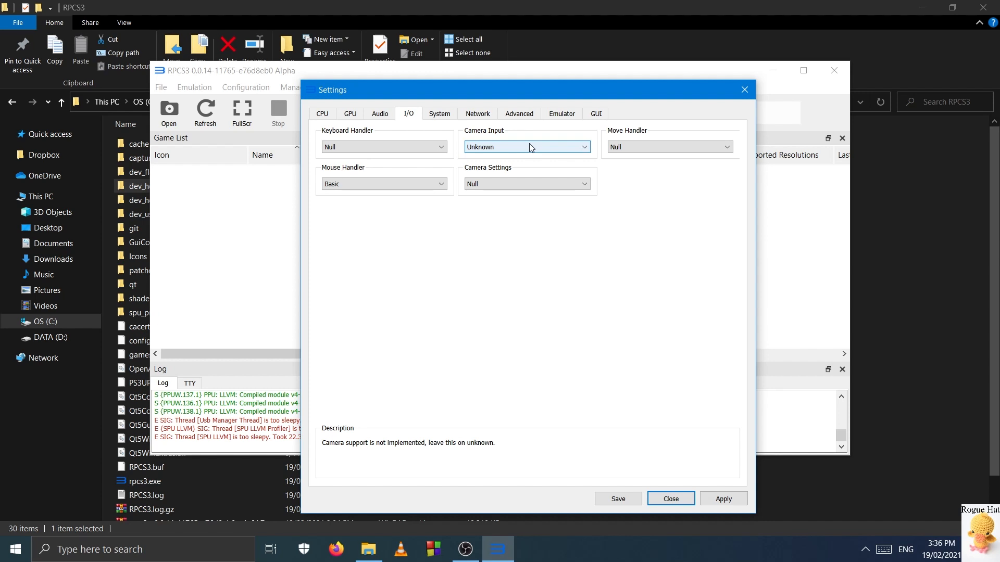
left_click(530, 147)
left_click(494, 158)
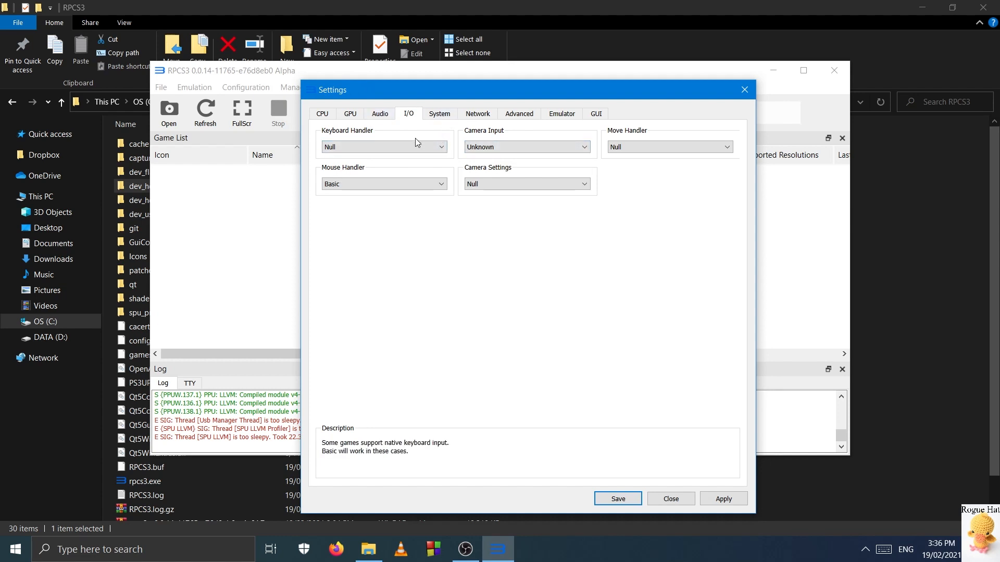
Step: Try automatic disk cache clearing in the System settings and turn it back off
left_click(440, 115)
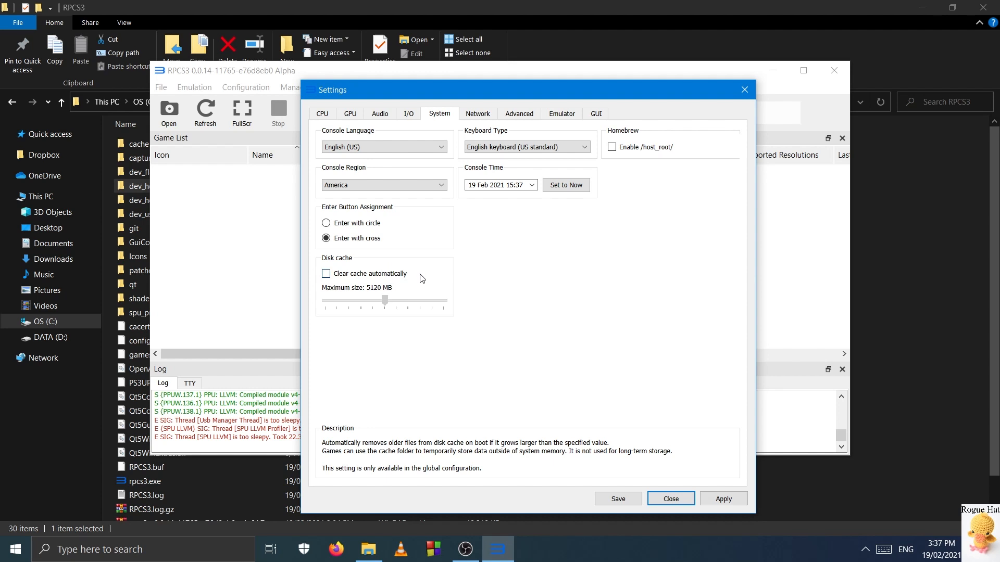
left_click(368, 277)
left_click(374, 277)
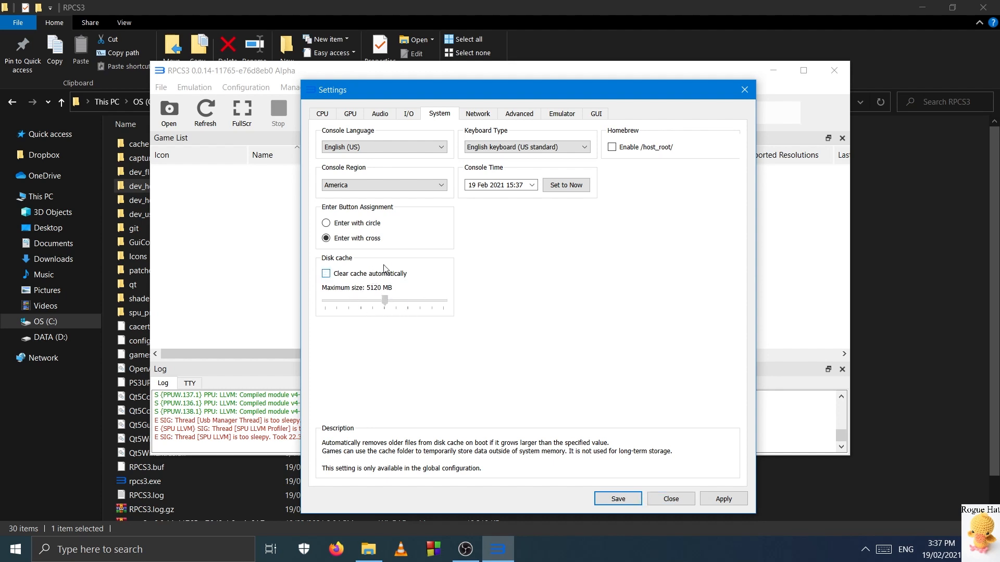
Step: Look over the Network Status and PSN Status options in the Network settings, keeping both on Disconnected
left_click(470, 115)
left_click(473, 160)
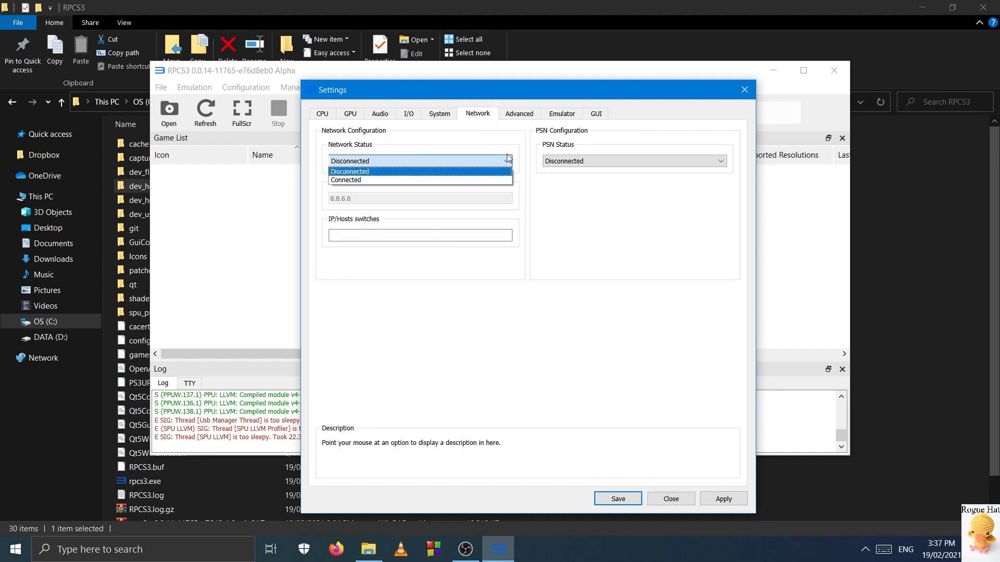
left_click(550, 162)
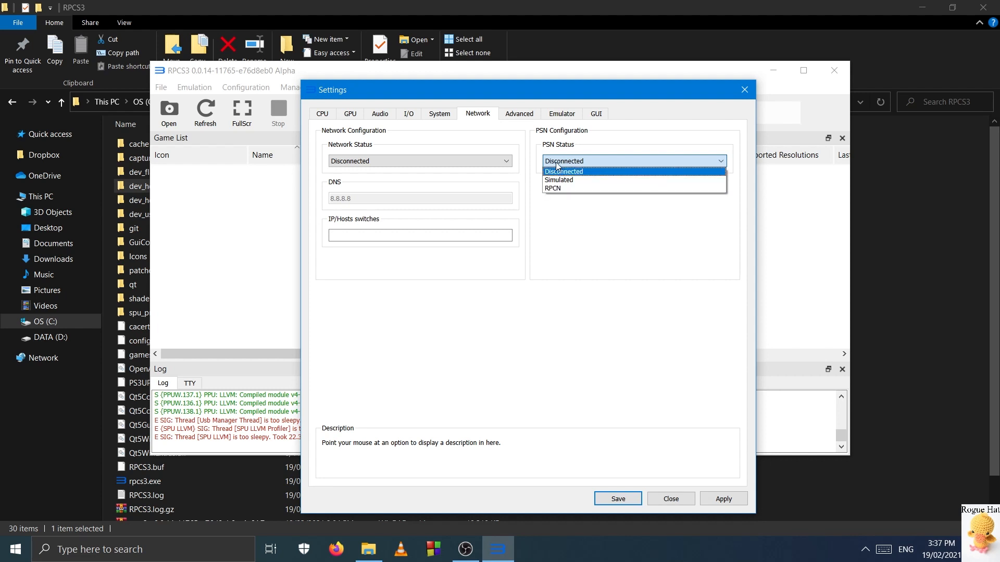
left_click(556, 166)
left_click(426, 168)
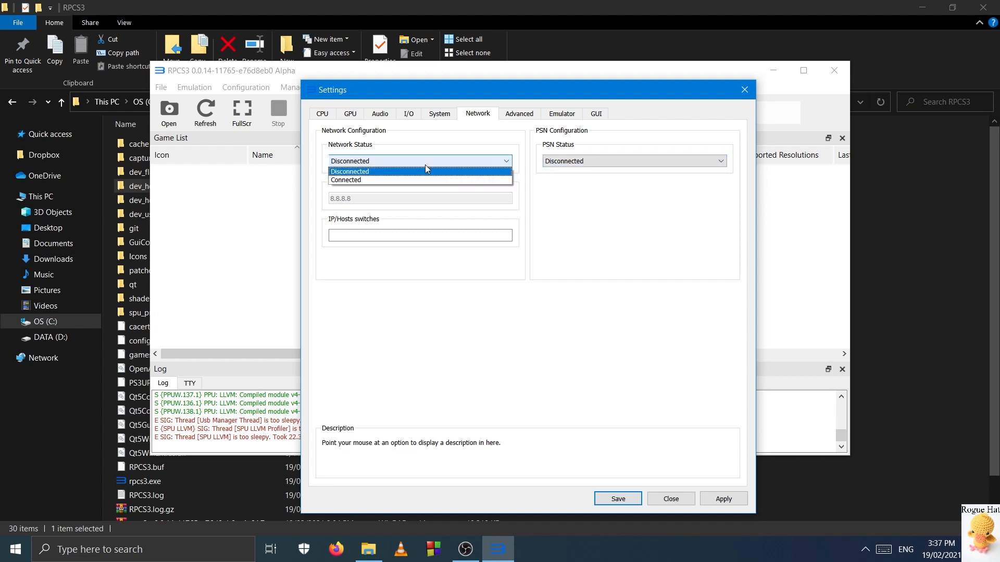
left_click(393, 163)
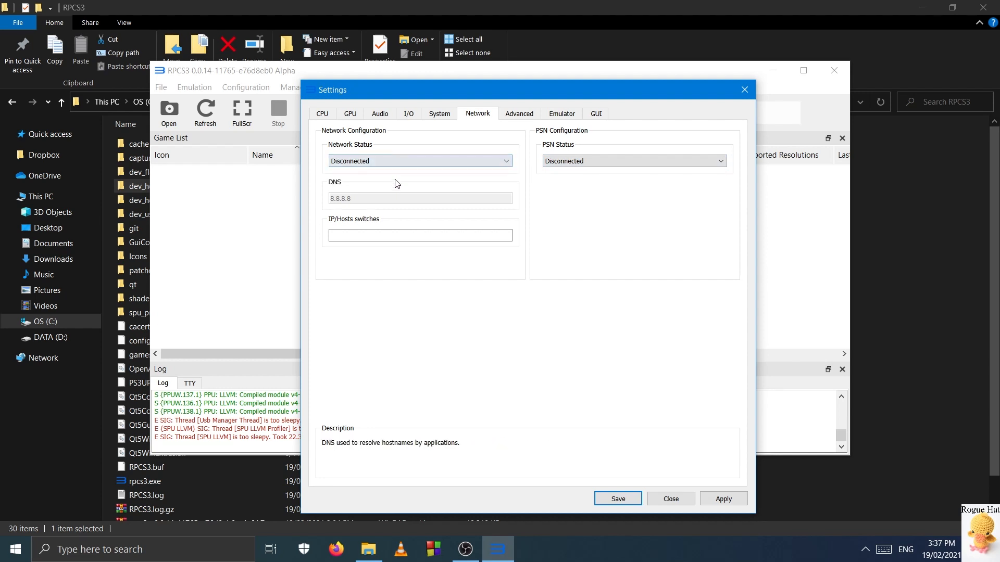
Step: Try the OpenGL renderer in the GPU settings and check the Advanced core options with it
left_click(516, 116)
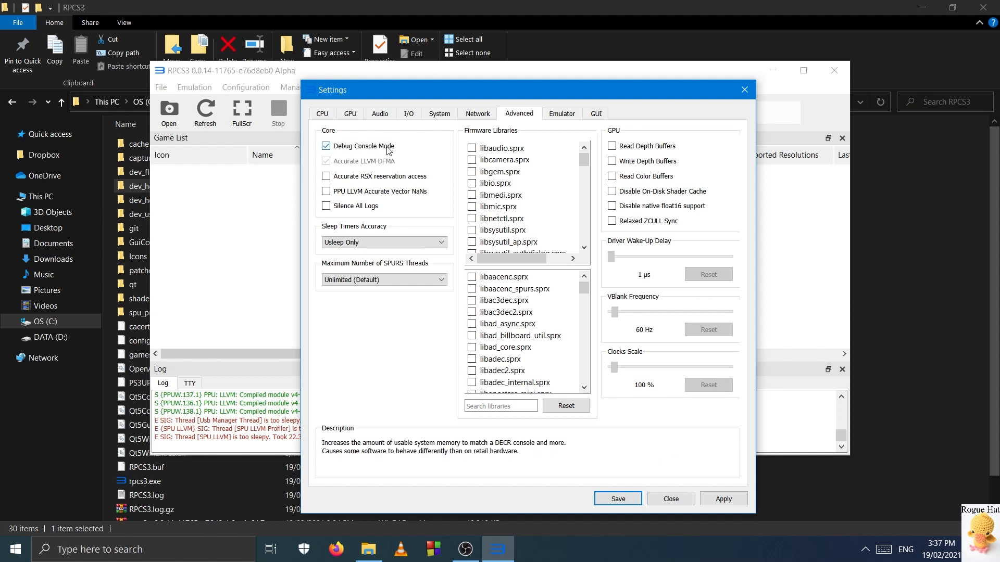
left_click(349, 114)
left_click(395, 149)
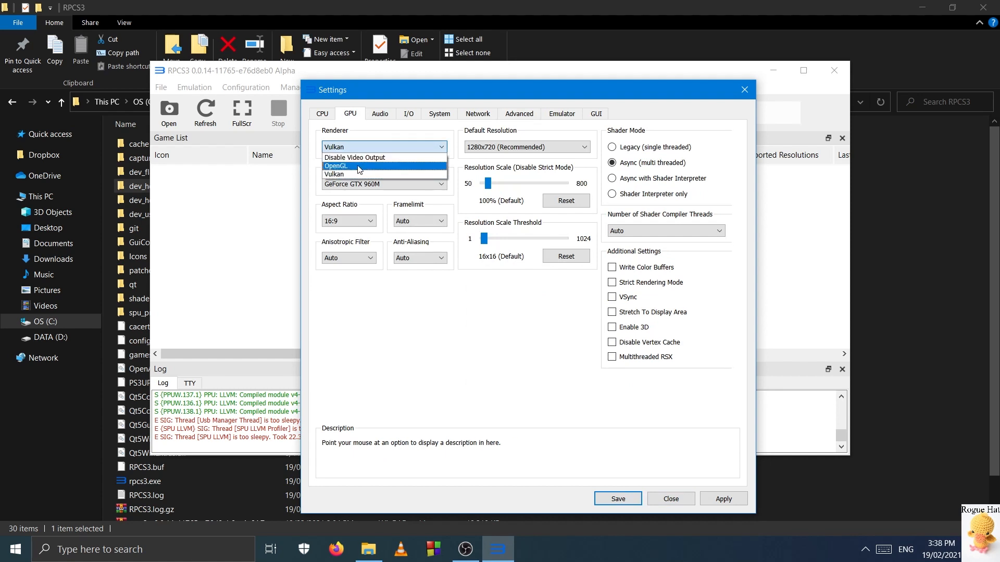
left_click(354, 166)
left_click(519, 114)
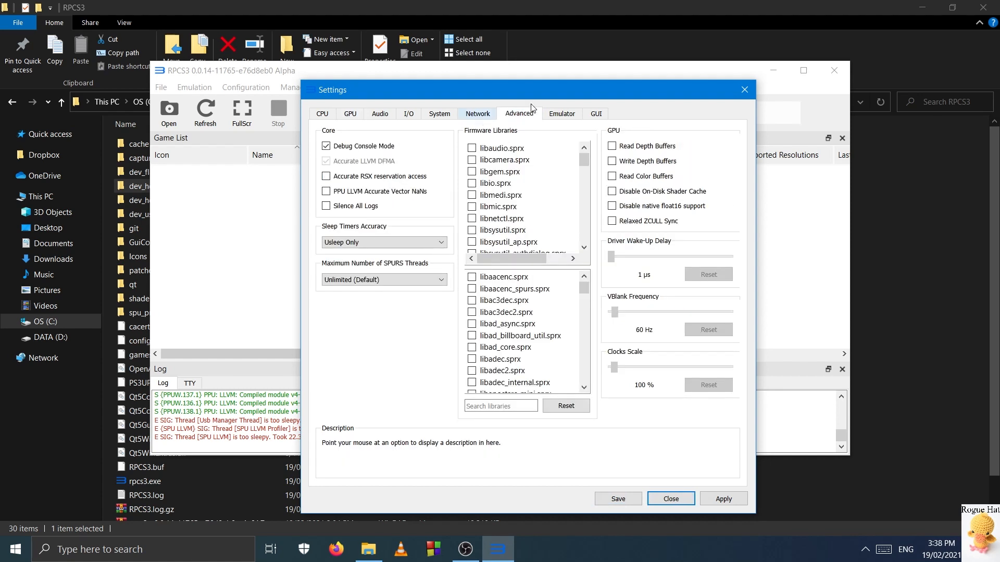
left_click(563, 119)
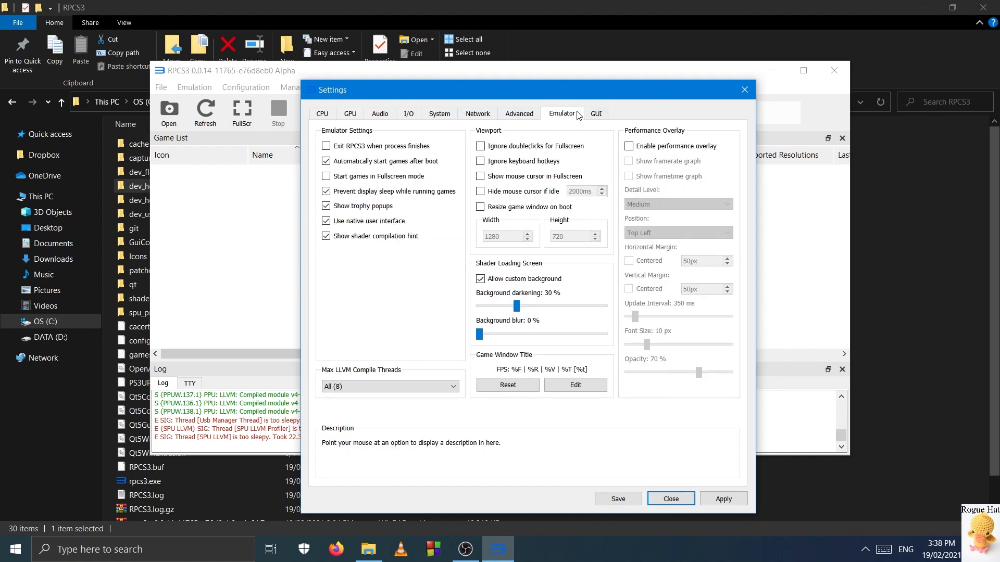
left_click(516, 114)
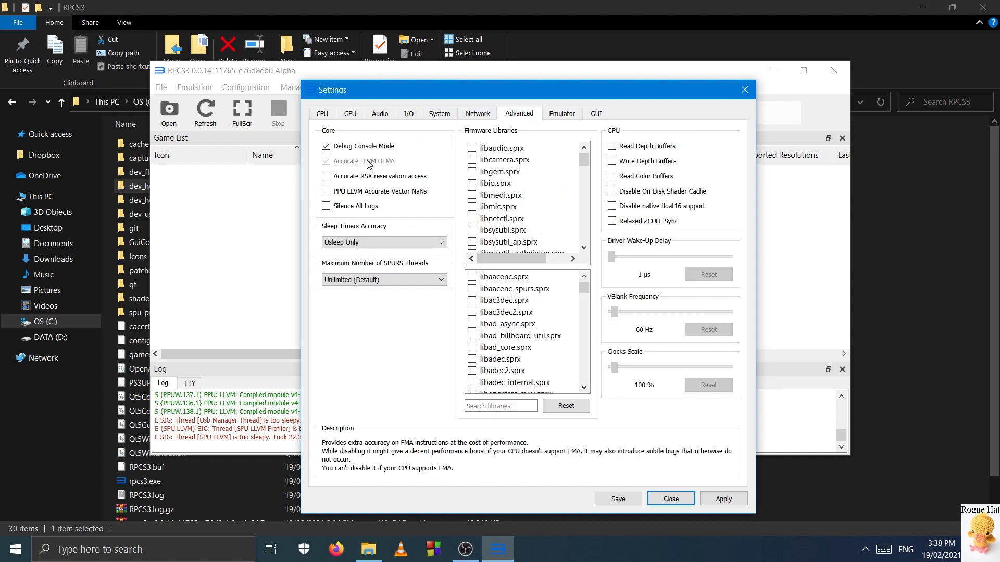
left_click(380, 115)
left_click(345, 114)
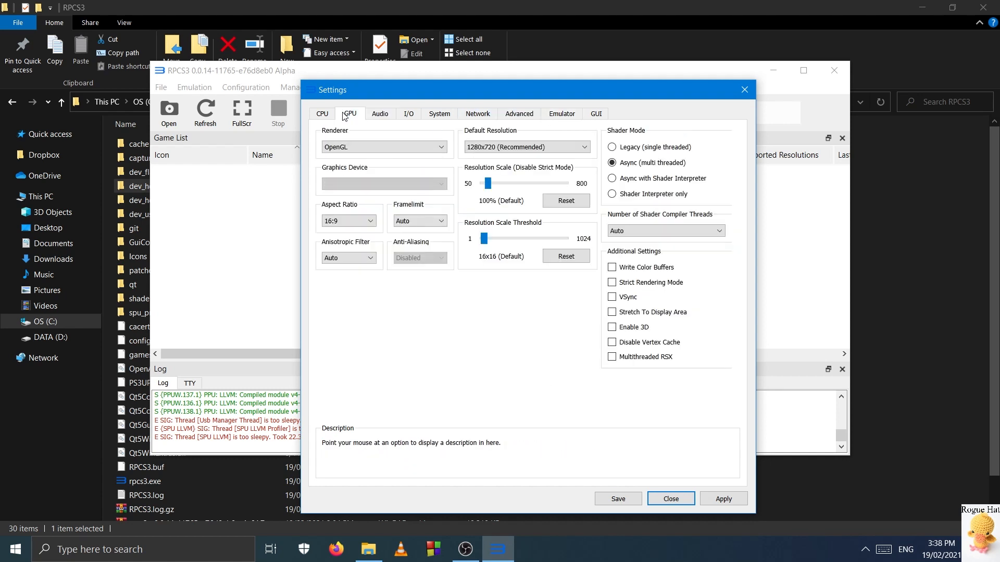
Step: Try Interpreter (fast) for the PPU and Recompiler (ASMJIT) for the SPU, then return both decoders to Recompiler (LLVM)
left_click(333, 114)
left_click(359, 161)
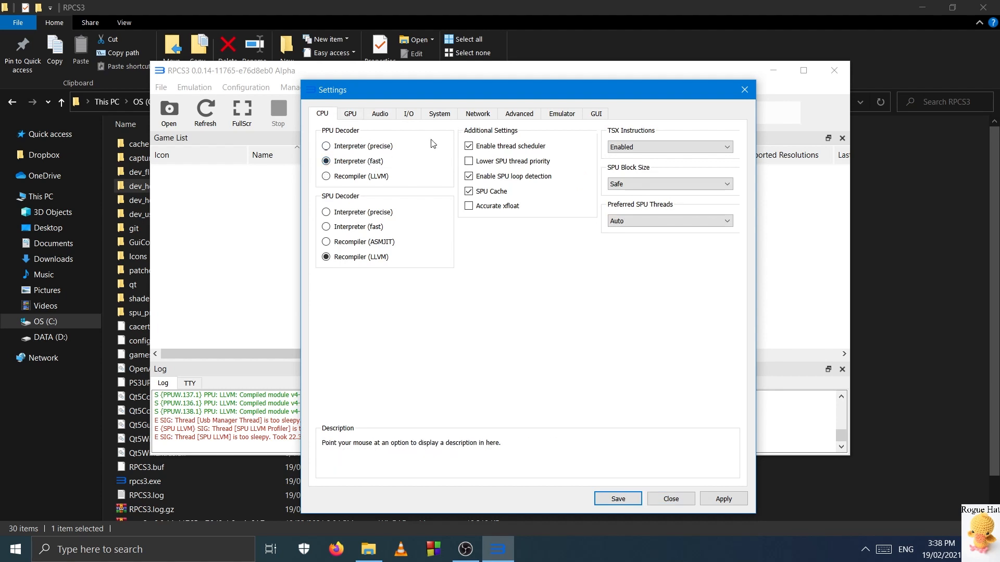
left_click(381, 177)
left_click(388, 241)
left_click(508, 116)
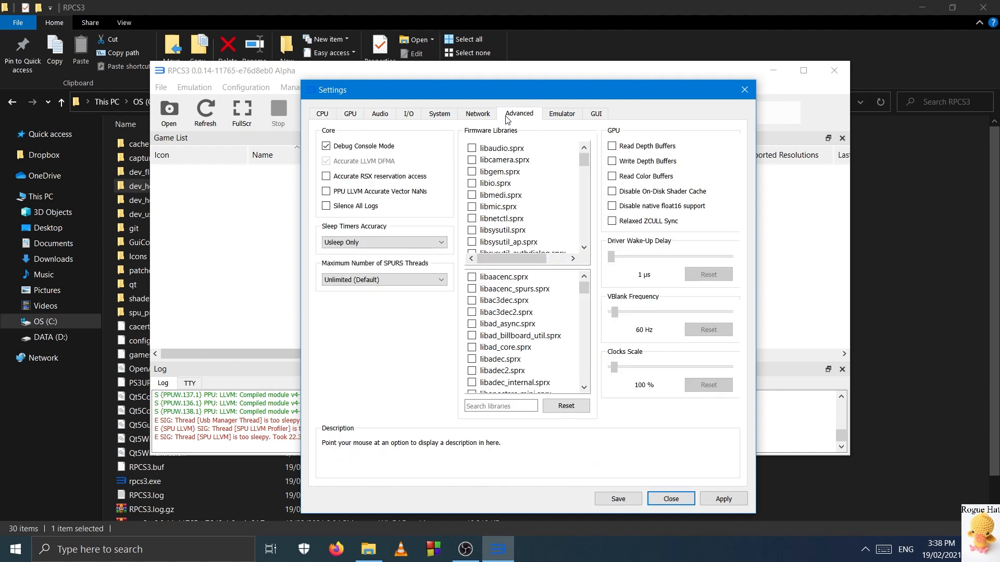
left_click(351, 115)
left_click(319, 112)
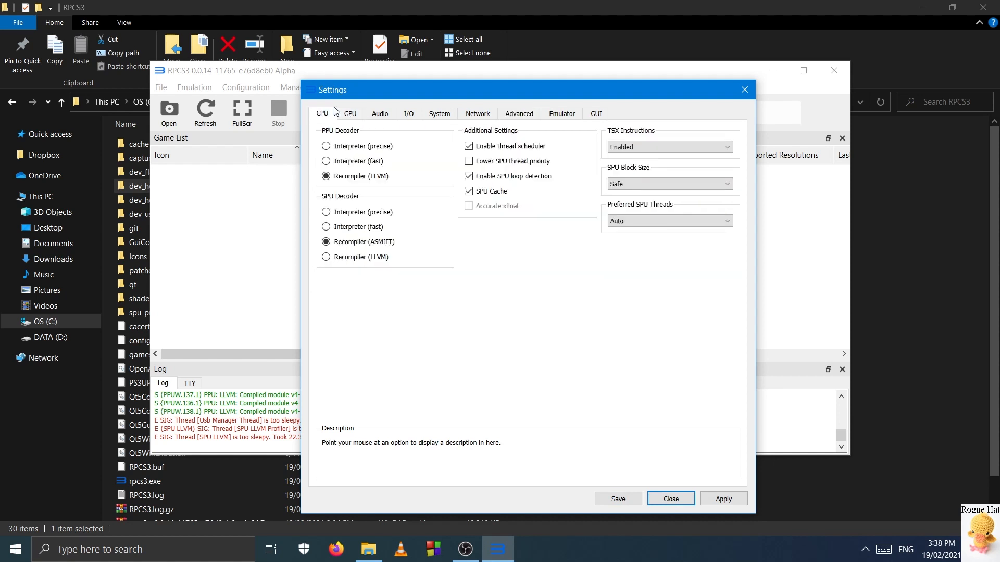
left_click(365, 257)
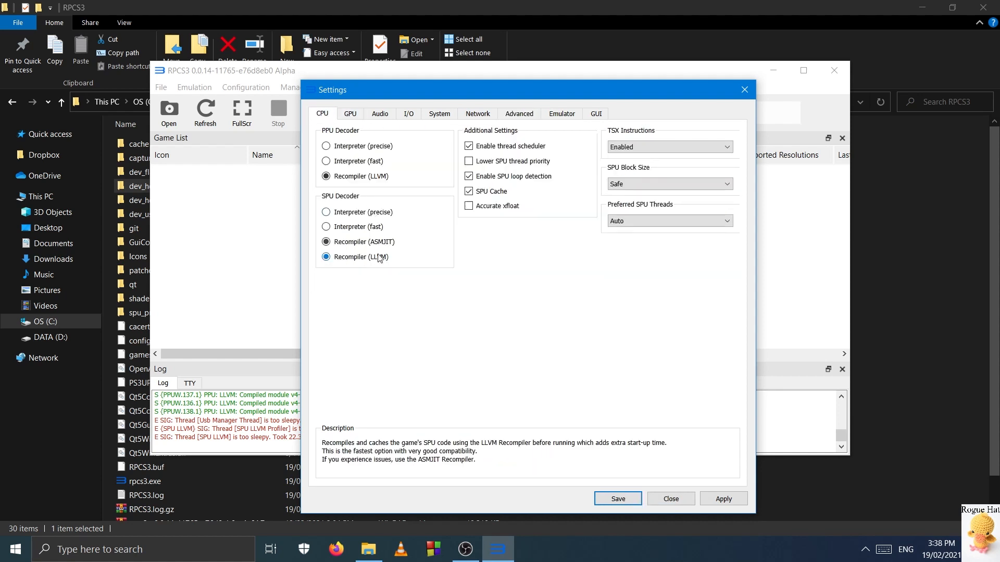
Step: Set the GPU renderer back to Vulkan and return to the Advanced settings
left_click(351, 113)
left_click(376, 147)
left_click(364, 175)
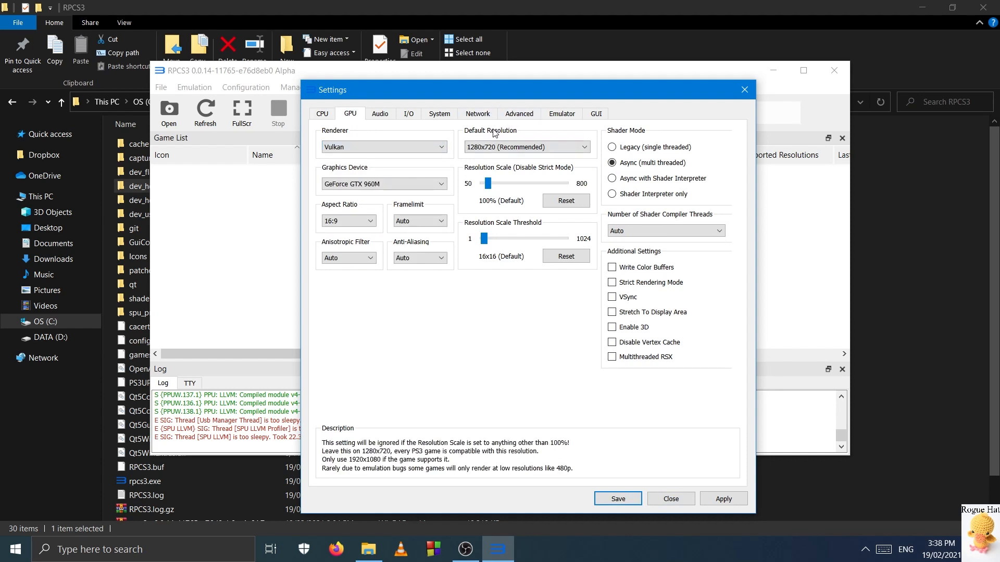
left_click(510, 118)
mouse_move(399, 164)
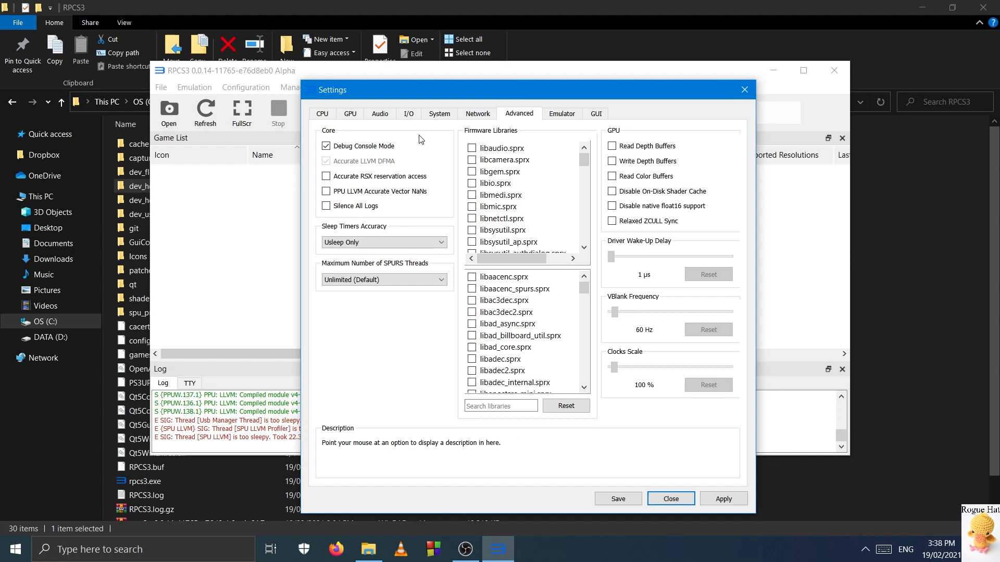
Step: Review the GPU, Network, CPU and System settings alongside the Advanced core options
left_click(350, 113)
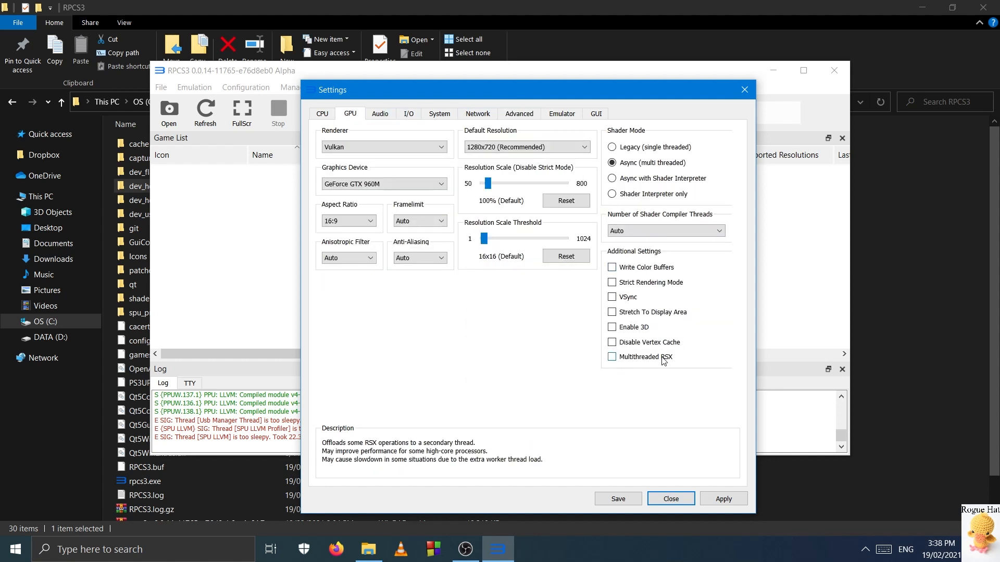
left_click(477, 114)
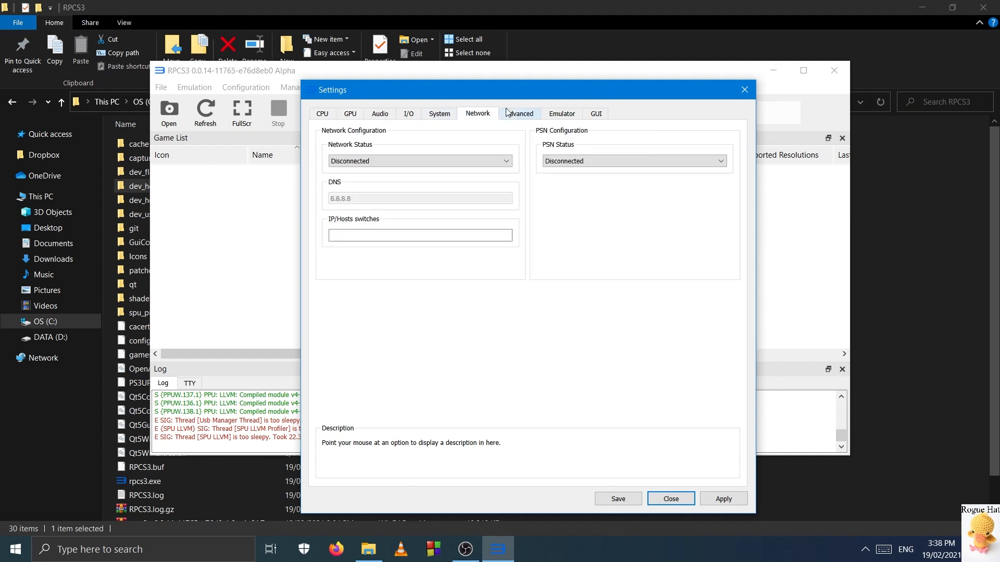
left_click(520, 114)
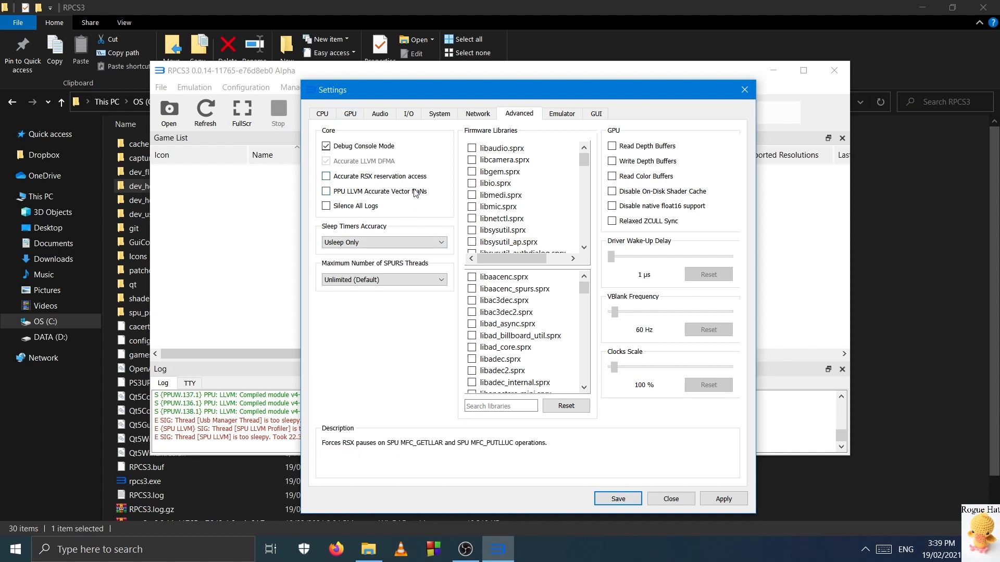
left_click(349, 114)
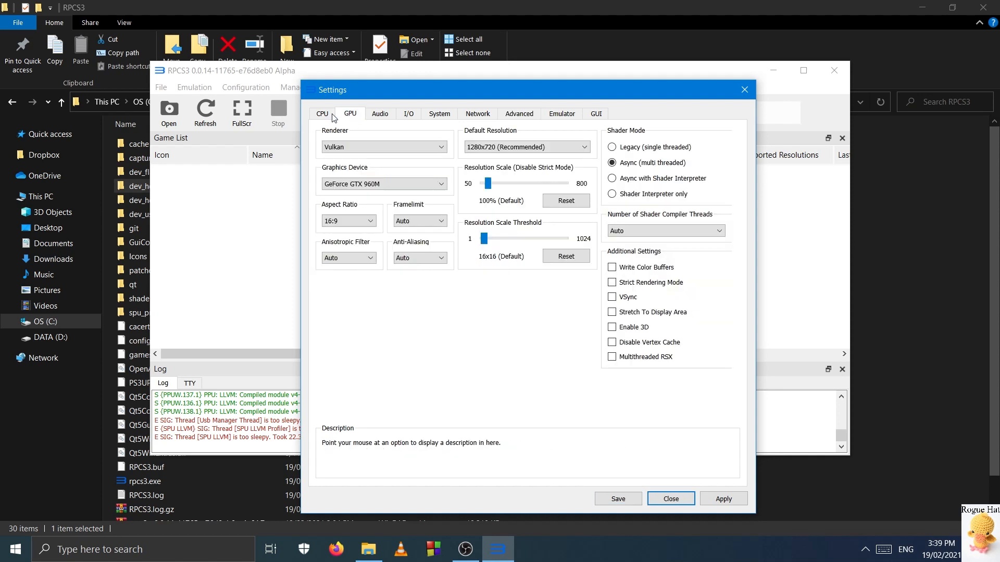
left_click(323, 113)
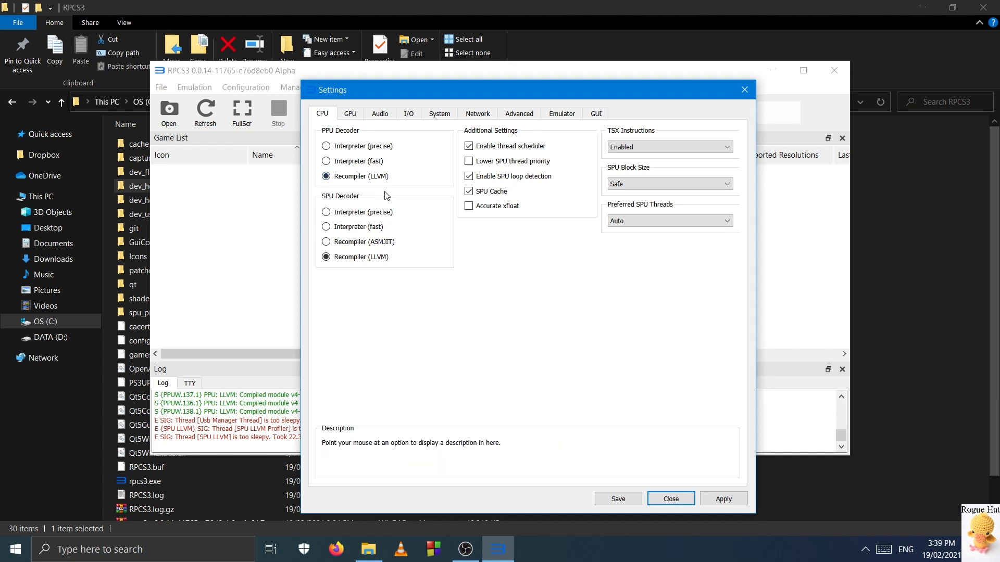
left_click(441, 116)
left_click(477, 115)
left_click(536, 116)
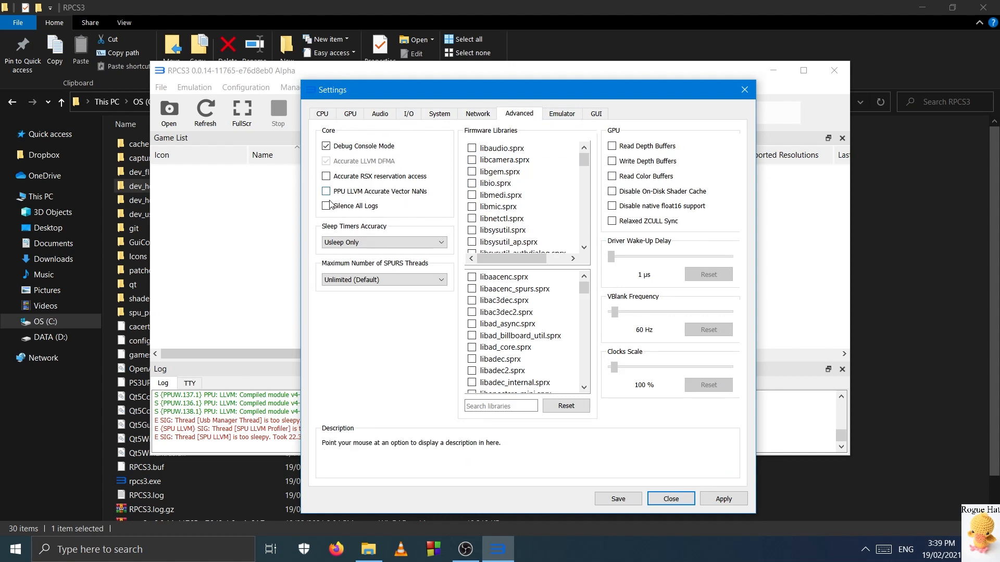
Step: Try the OpenGL renderer together with PPU LLVM Accurate Vector NaNs enabled in the Advanced core options
left_click(351, 116)
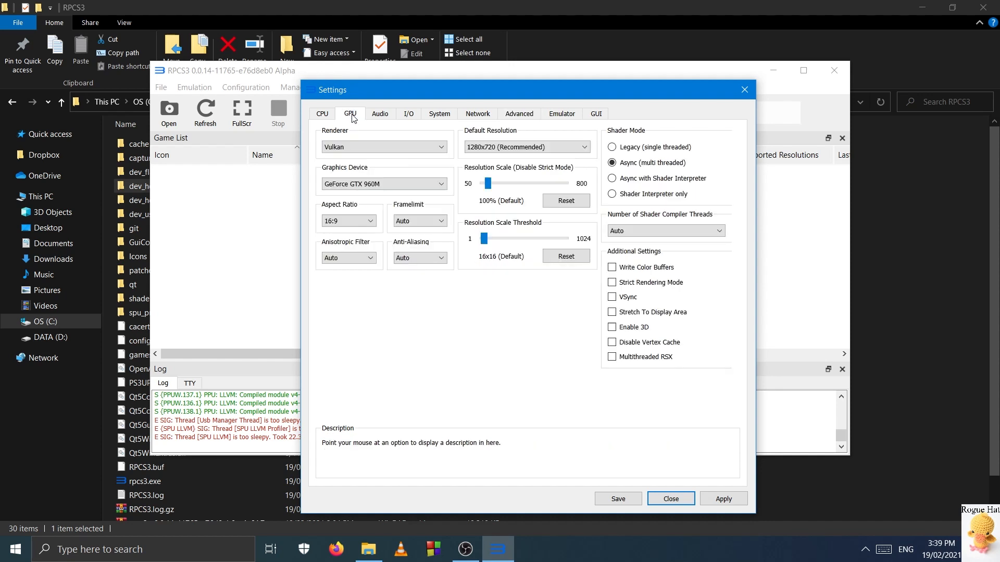
left_click(428, 150)
left_click(363, 165)
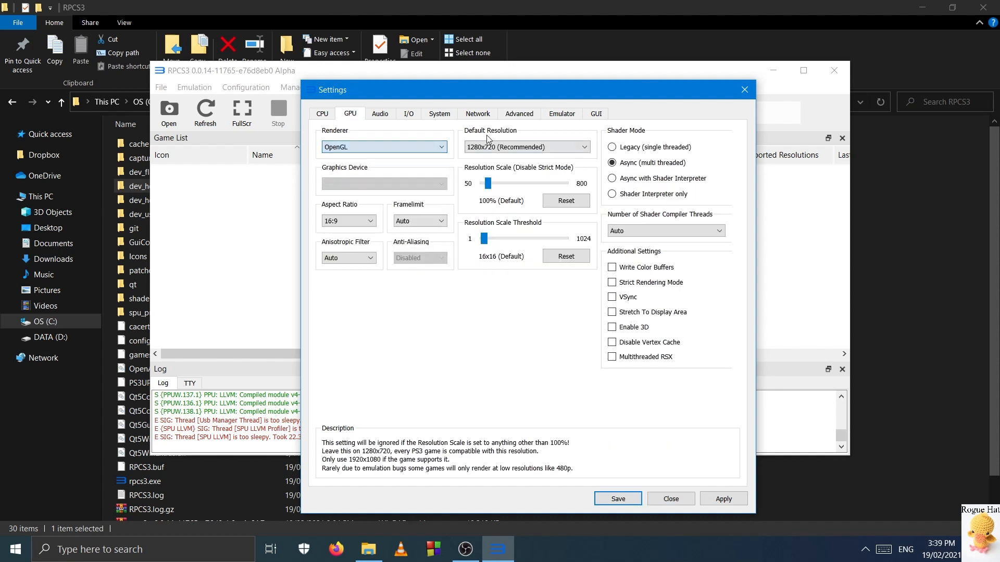
left_click(500, 115)
left_click(394, 196)
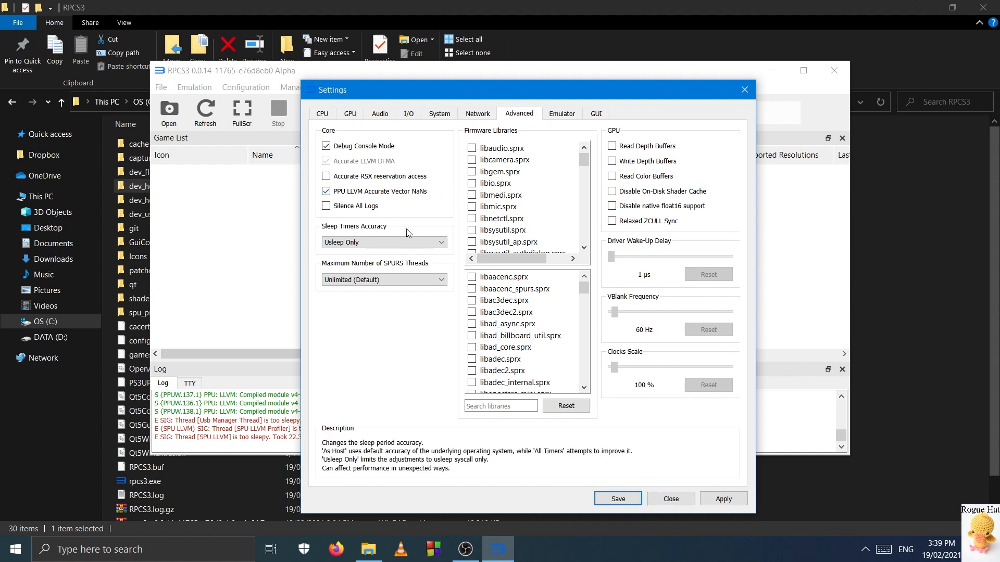
Step: Restore the Vulkan renderer and disable PPU LLVM Accurate Vector NaNs in the Advanced core options
left_click(349, 113)
left_click(358, 147)
left_click(358, 180)
left_click(515, 113)
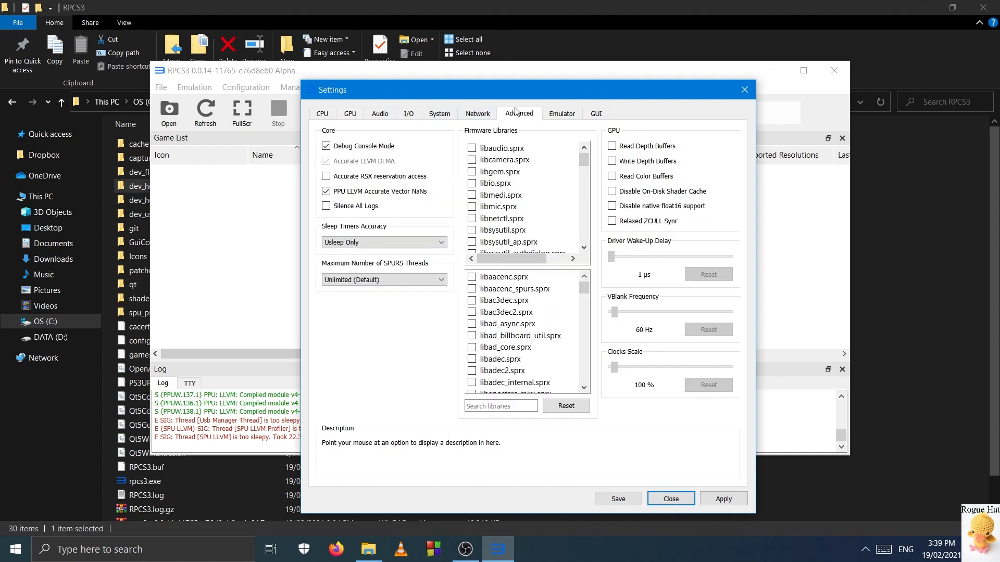
left_click(562, 113)
left_click(517, 113)
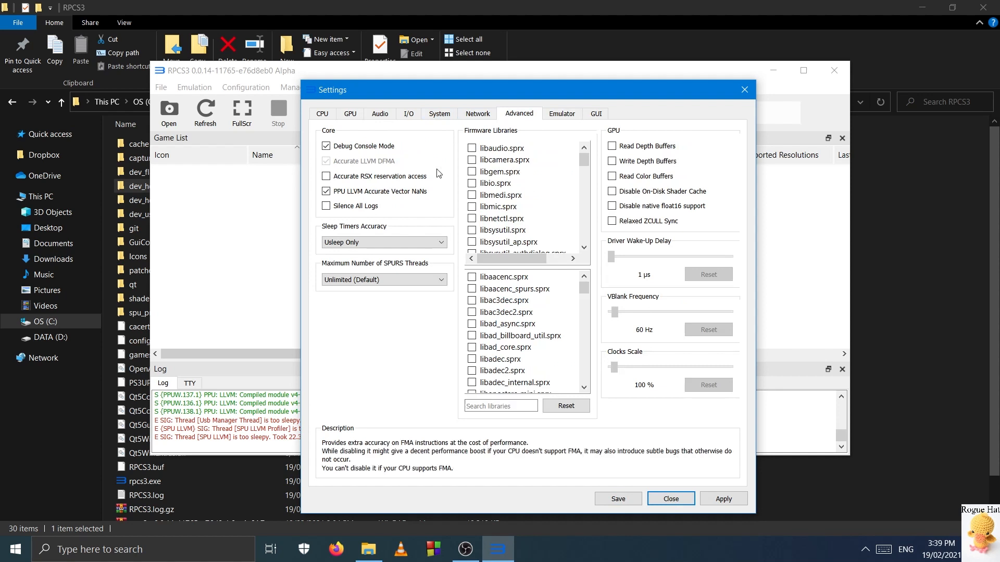
left_click(399, 192)
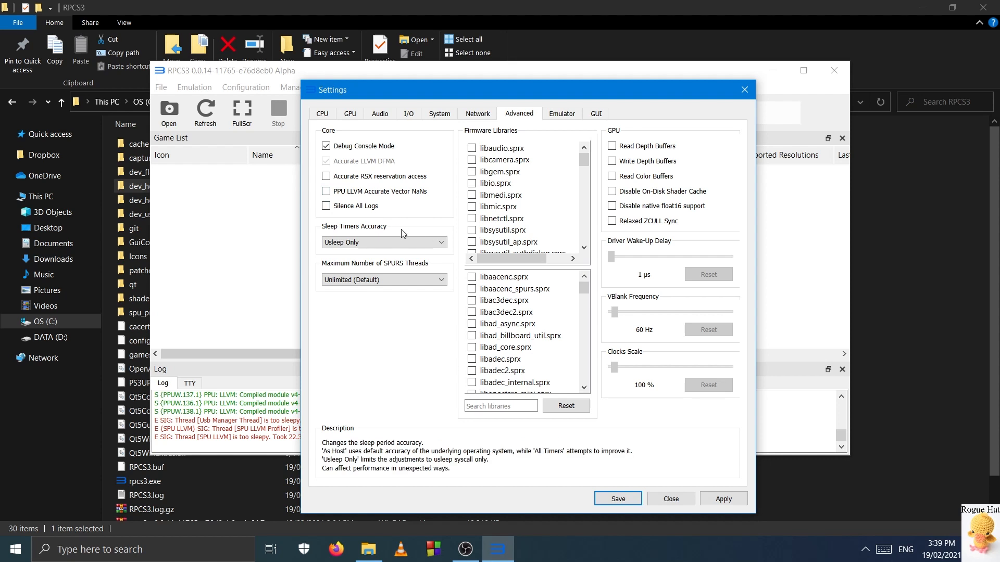
Step: Review the available choices for Sleep Timers Accuracy and Maximum Number of SPURS Threads in the Advanced core options
left_click(426, 246)
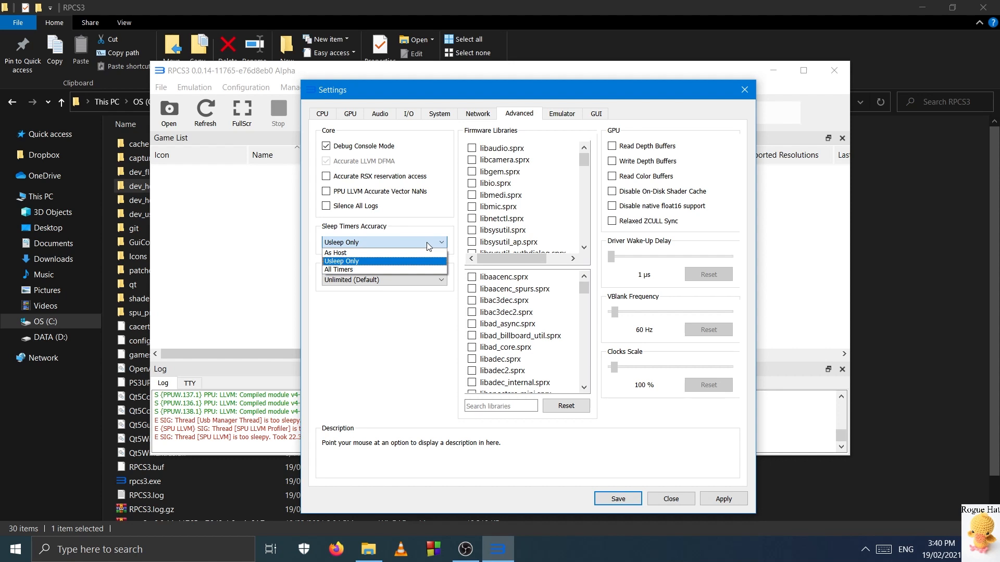
left_click(440, 242)
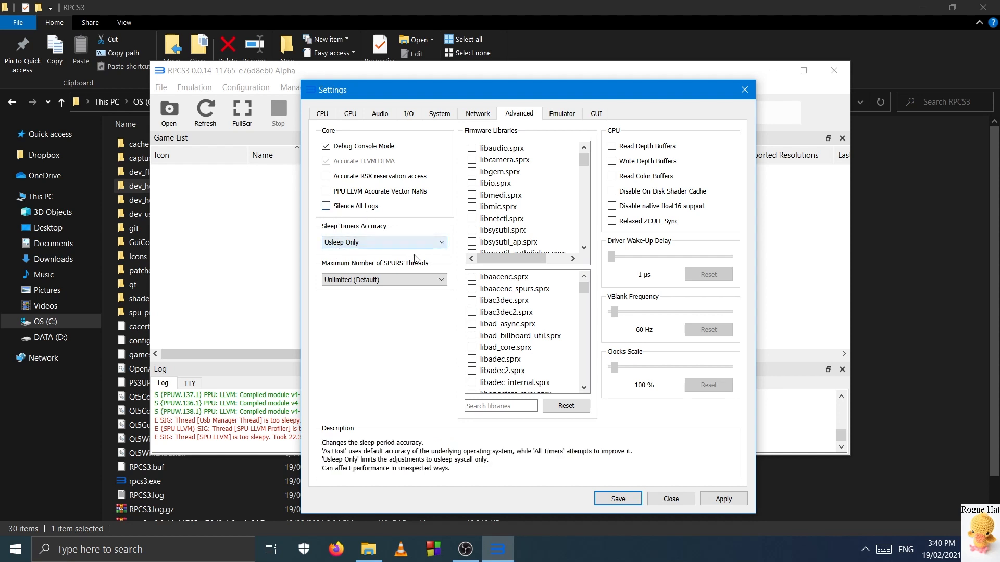
left_click(430, 281)
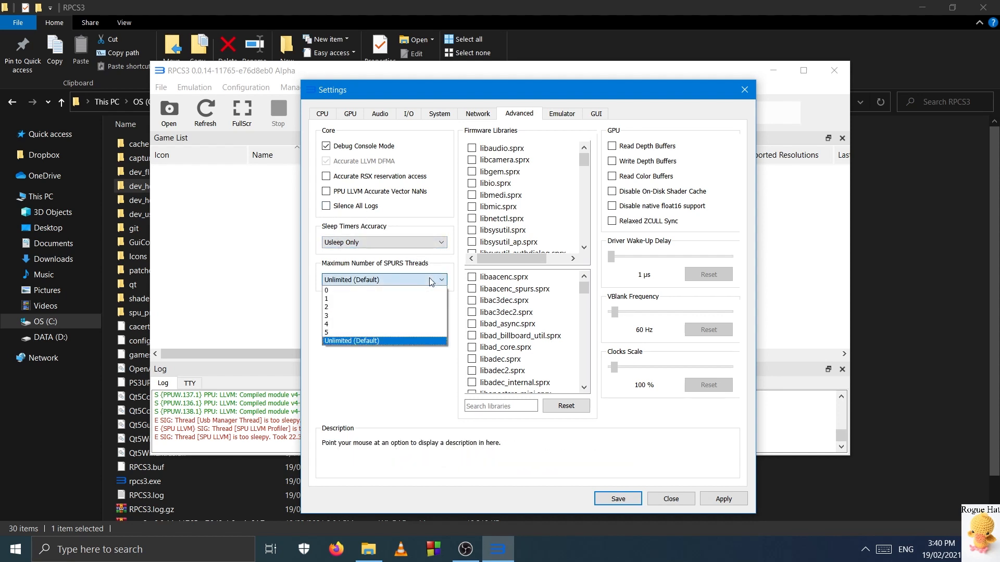
left_click(430, 281)
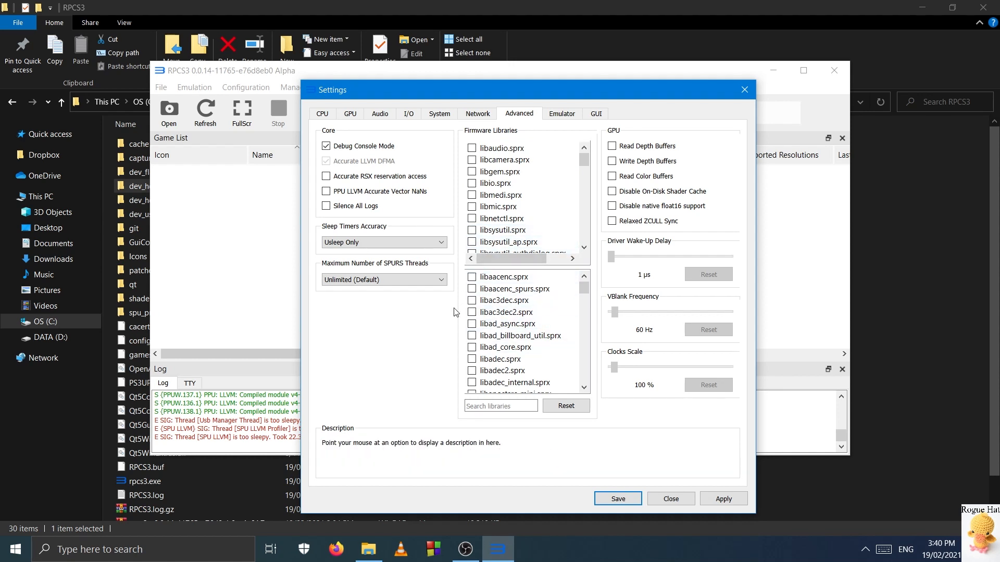
Step: Try selecting libgem.sprx and libsysutil.sprx in the firmware libraries, then clear both selections
left_click(472, 172)
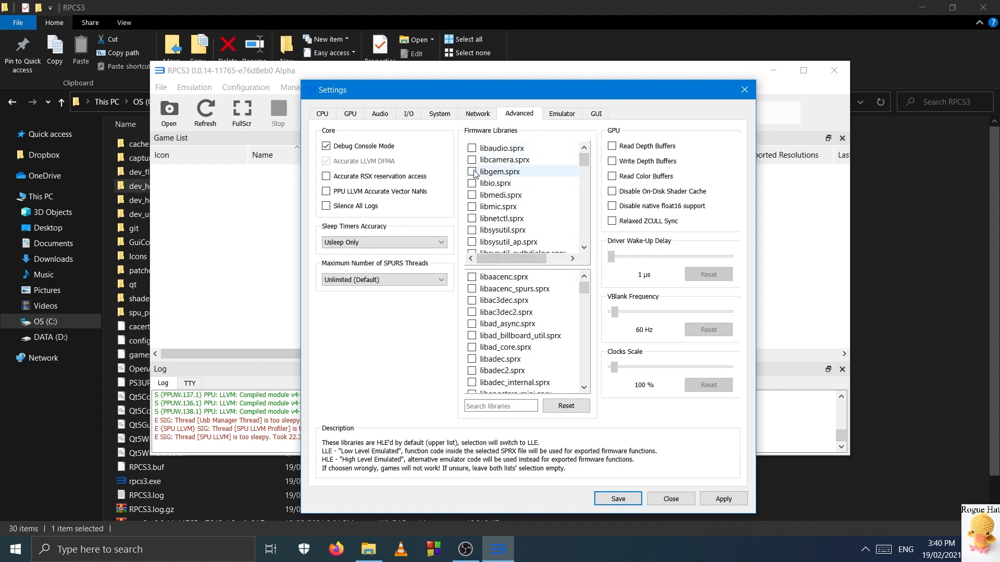
left_click(472, 231)
left_click(473, 231)
left_click(473, 171)
mouse_move(585, 158)
left_mouse_down()
mouse_move(574, 180)
mouse_move(576, 253)
mouse_move(586, 158)
left_mouse_up()
left_click_drag(584, 286, 578, 260)
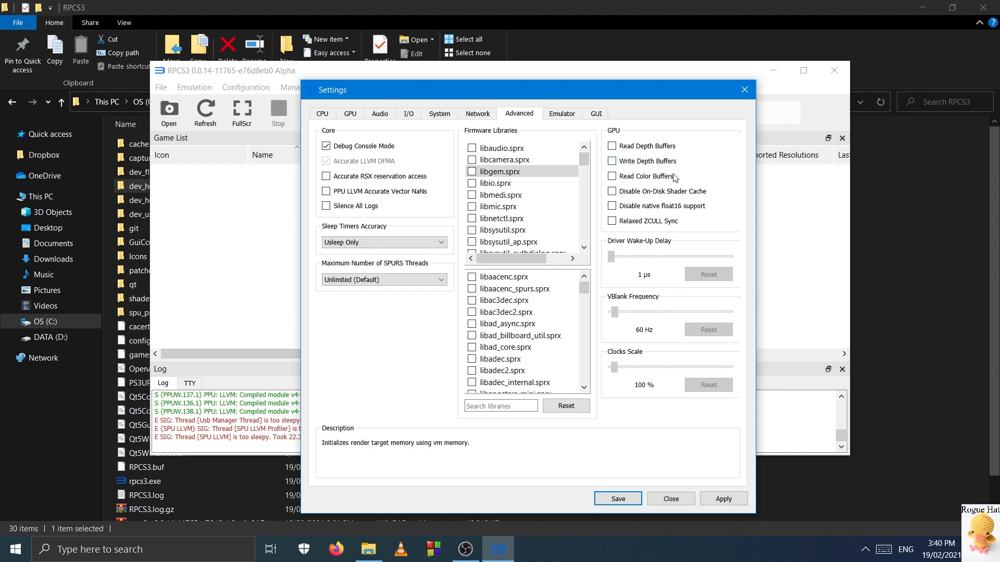
Step: Try enabling Read Depth Buffers, Write Depth Buffers and Read Color Buffers in the Advanced GPU options, then disable all three
left_click(665, 148)
left_click(667, 179)
left_click(678, 147)
left_click(661, 178)
left_click(672, 175)
left_click(675, 162)
left_click(664, 148)
left_click(662, 177)
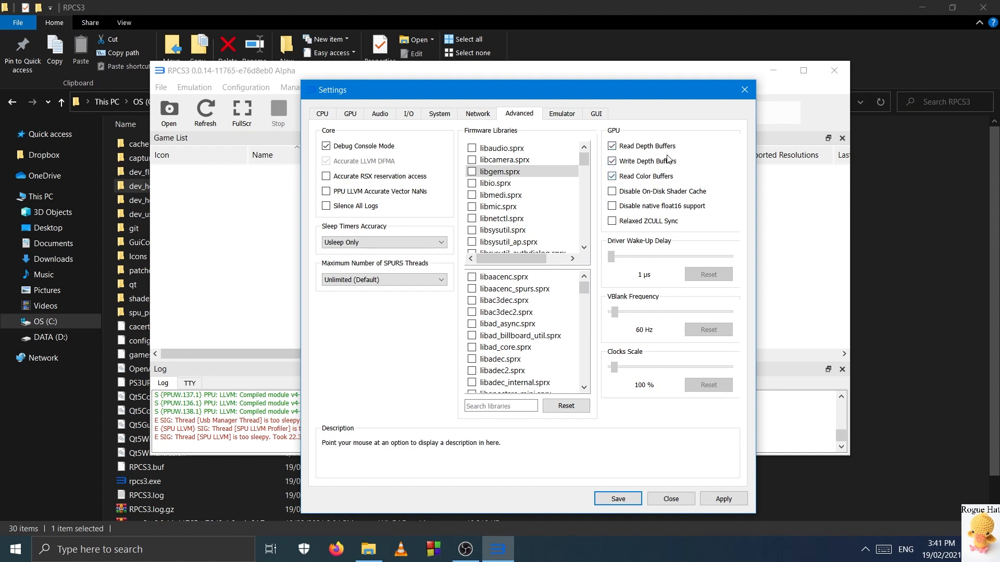
left_click(671, 147)
left_click(667, 161)
left_click(663, 177)
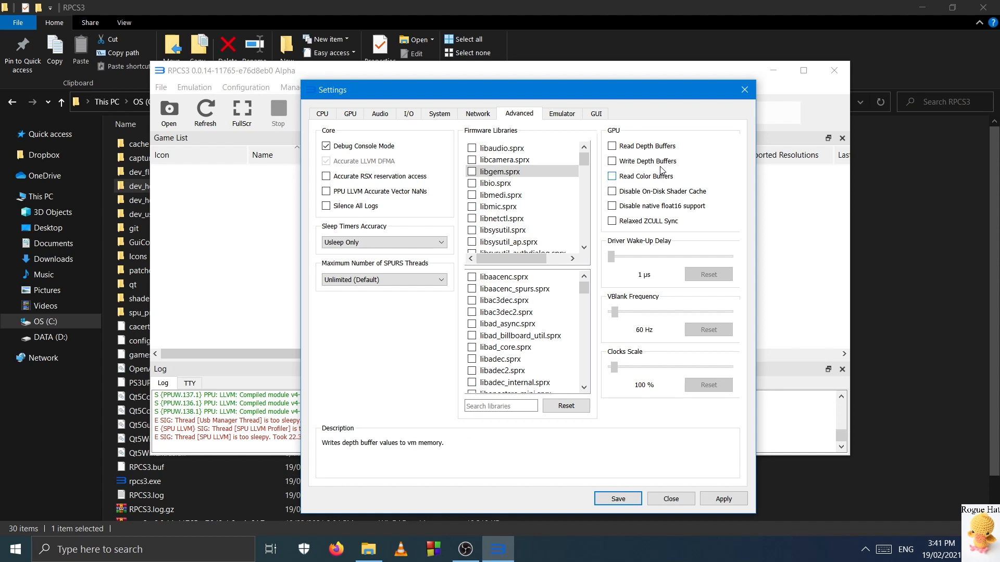
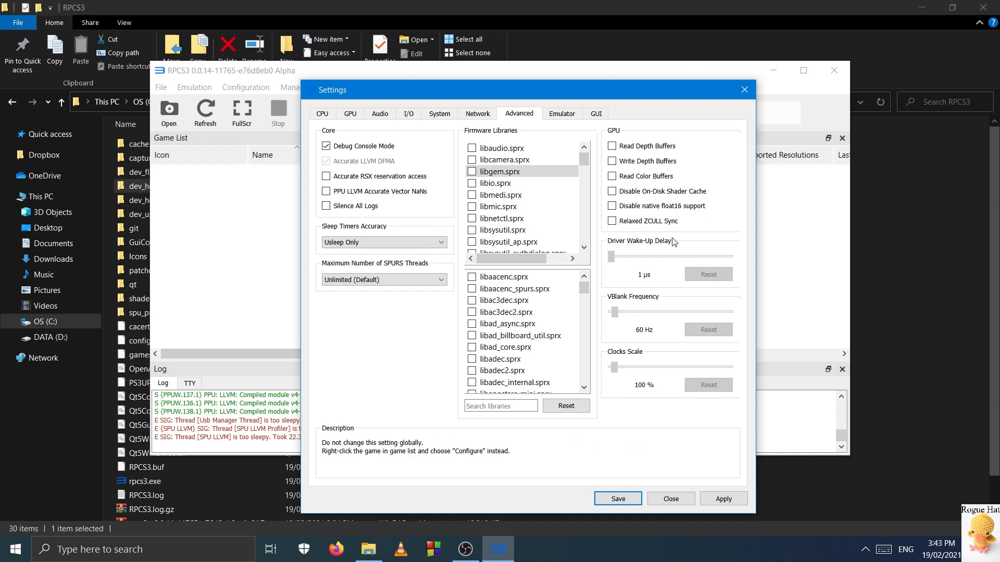
Step: Try enabling Relaxed ZCULL Sync in the Advanced GPU options and the performance overlay in the Emulator settings
left_click(659, 223)
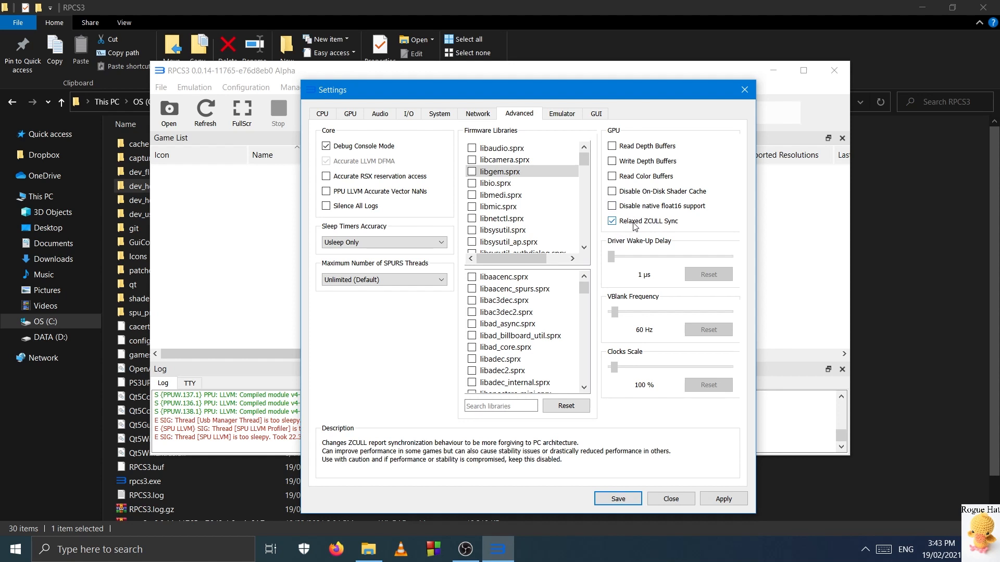
left_click(569, 115)
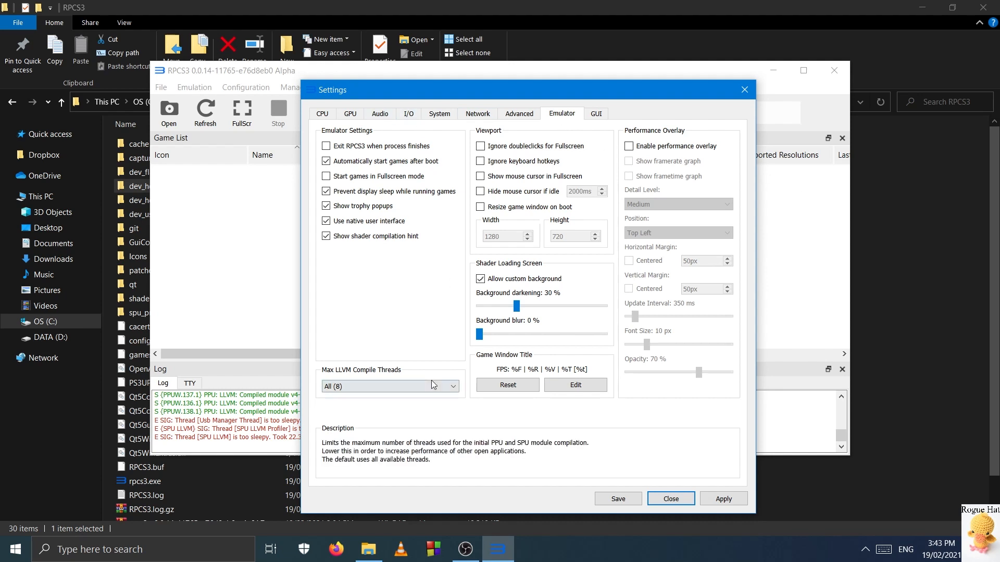
left_click(702, 150)
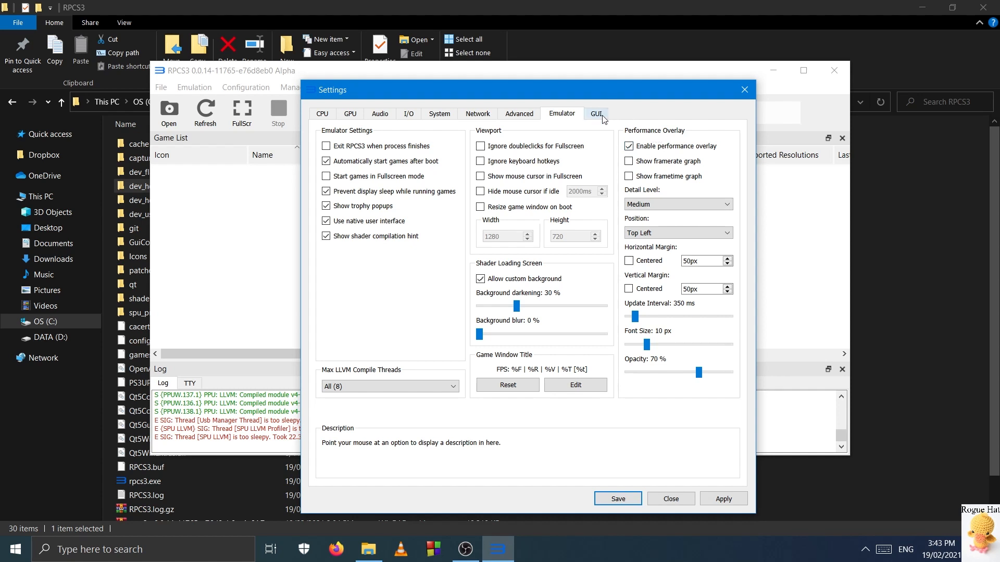
left_click(660, 234)
left_click(665, 235)
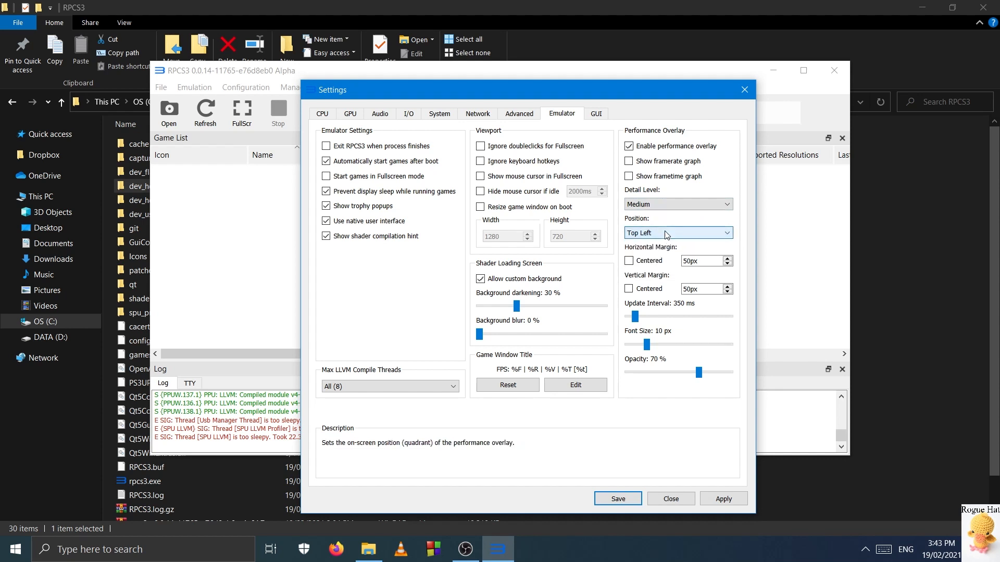
Step: Try the Classic (Bright) UI stylesheet in the GUI settings
left_click(596, 114)
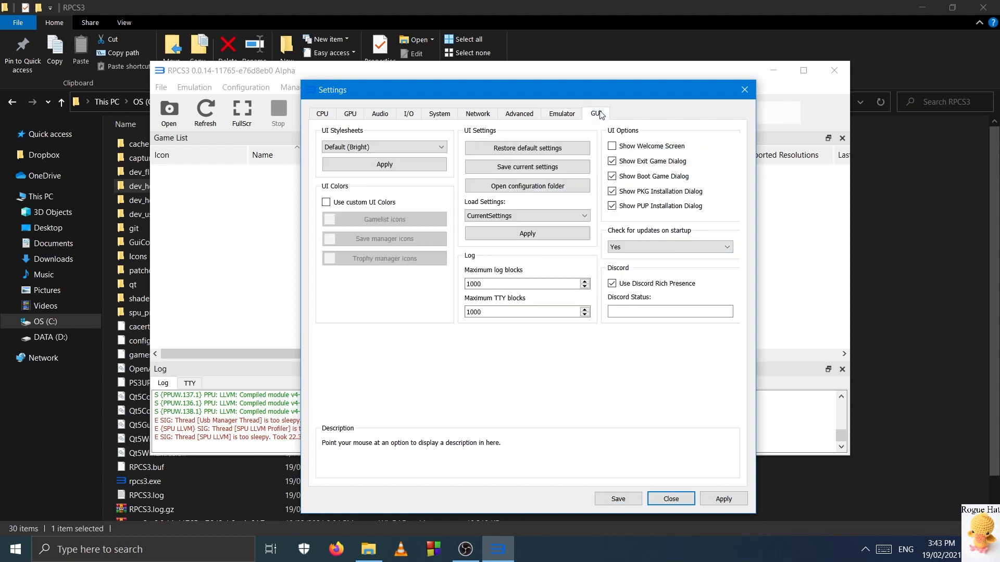
left_click(364, 149)
left_click(385, 172)
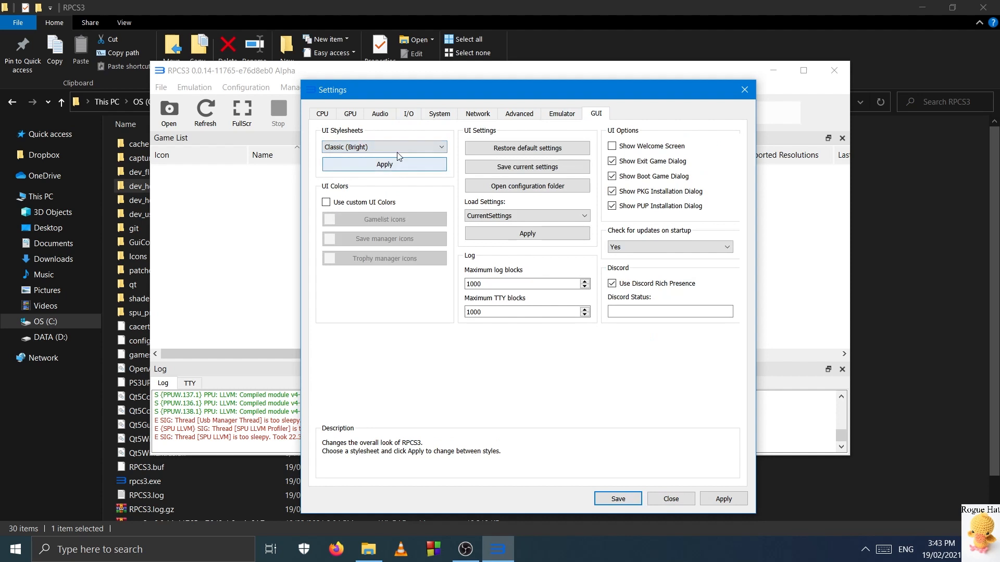
left_click(399, 165)
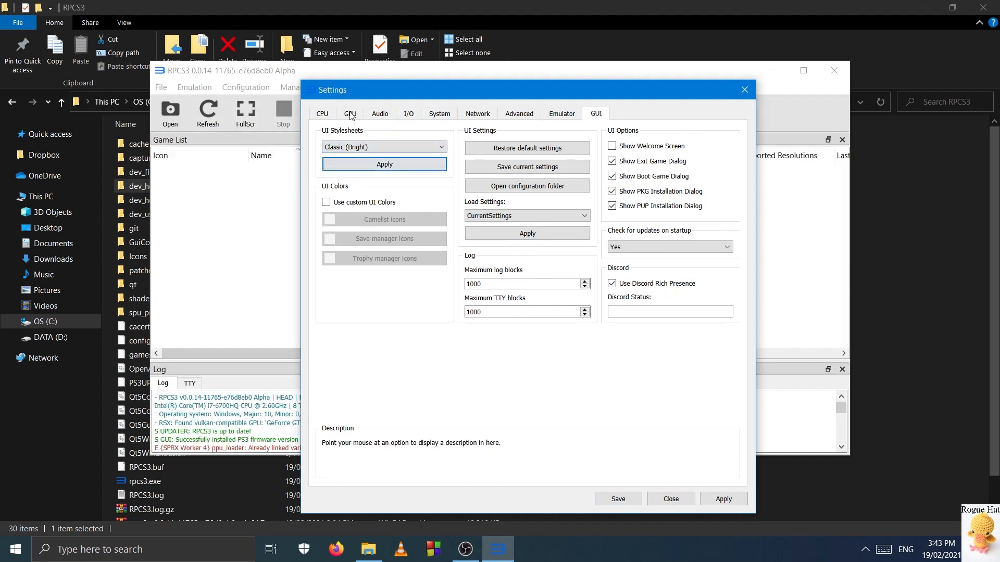
Step: Apply the Envy UI stylesheet and close the settings without saving the other options
left_click(364, 147)
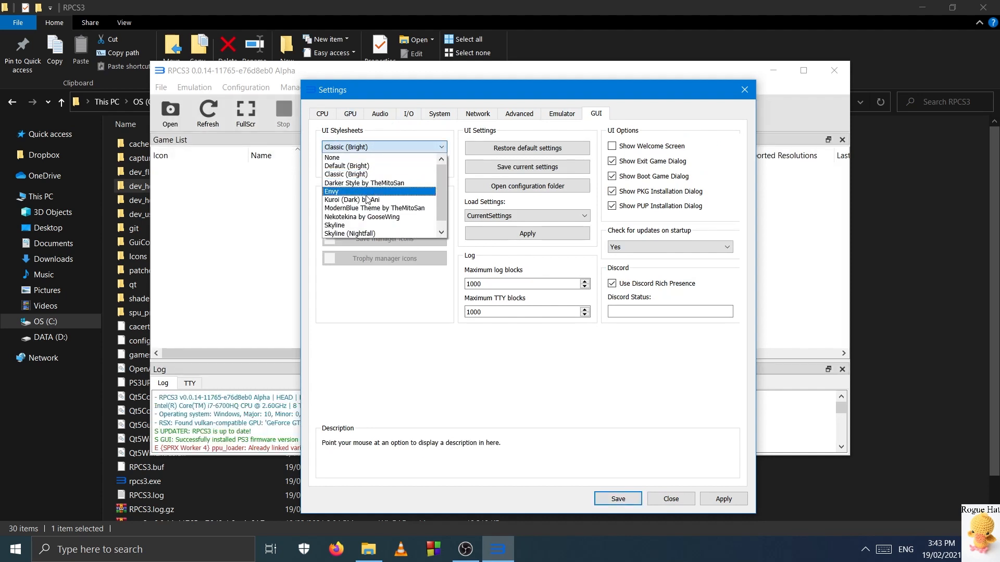
left_click(365, 192)
left_click(369, 165)
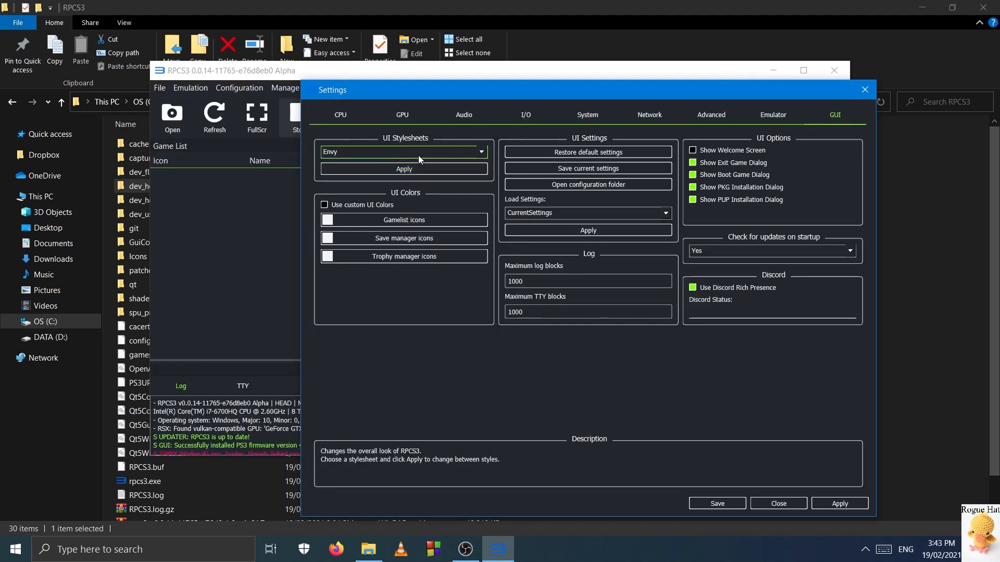
left_click(418, 156)
left_click(493, 217)
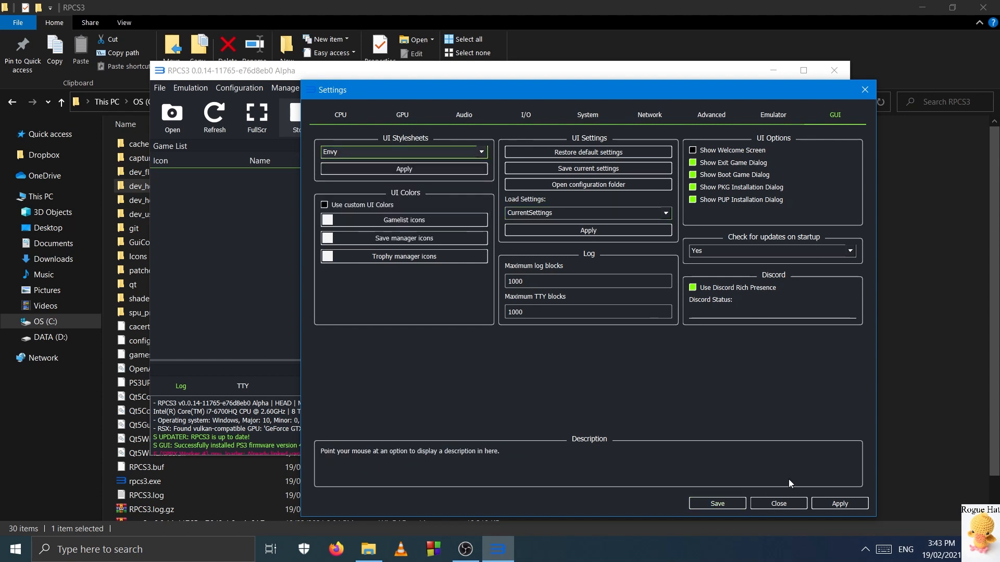
left_click(781, 503)
Step: Open the gamepad settings, set Player 1's handler to DualShock 3 and check the available devices
left_click(286, 87)
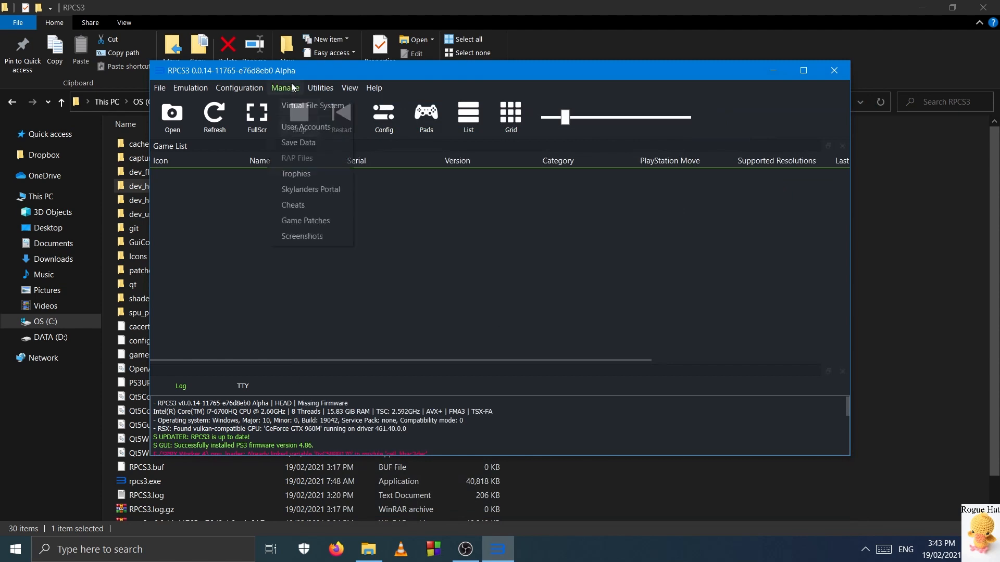
mouse_move(260, 87)
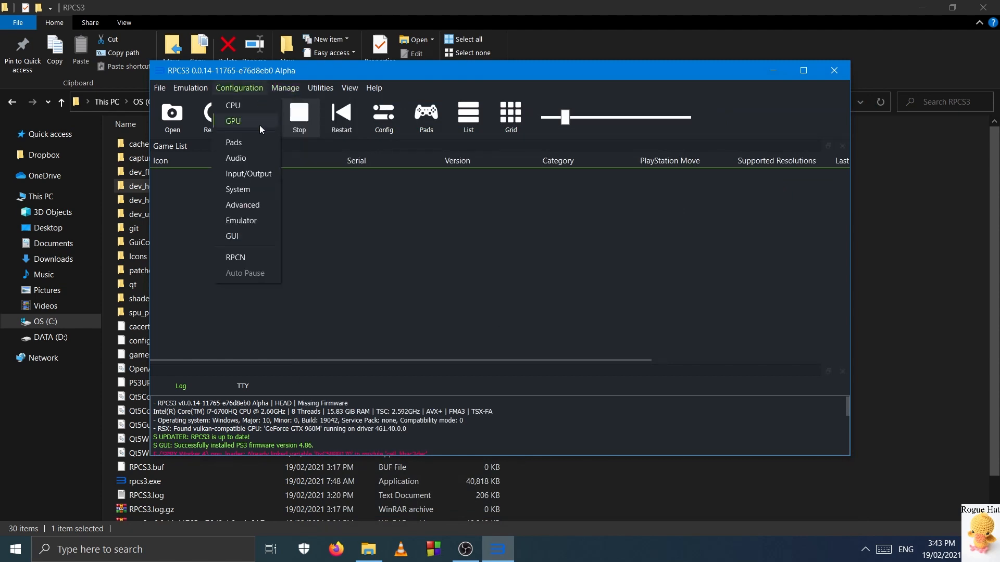
left_click(254, 146)
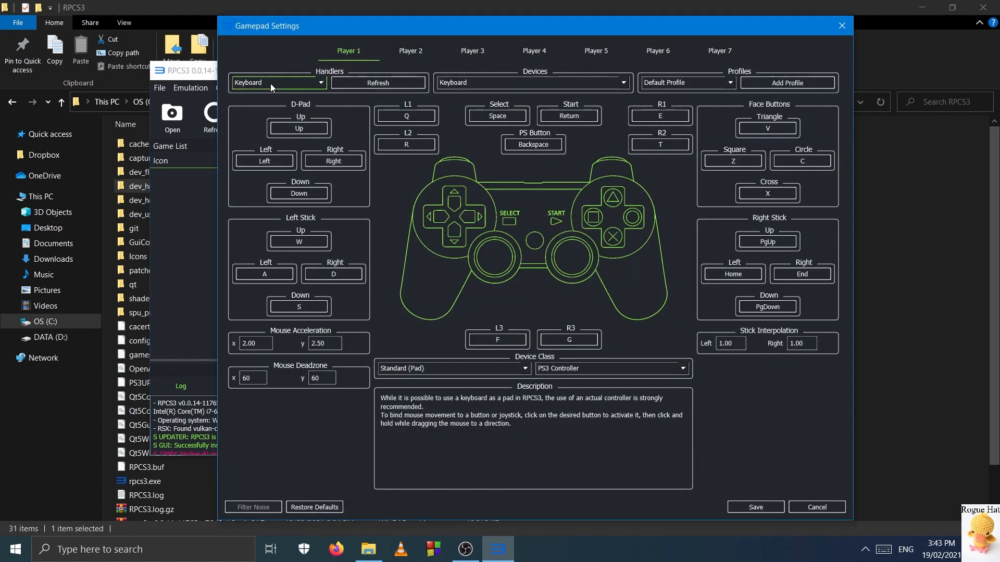
left_click(276, 83)
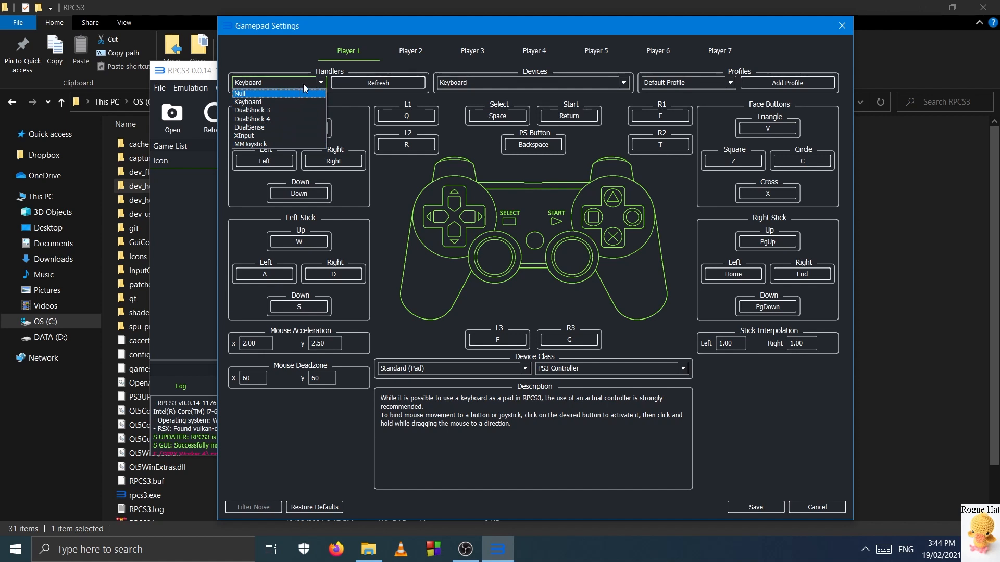
left_click(283, 83)
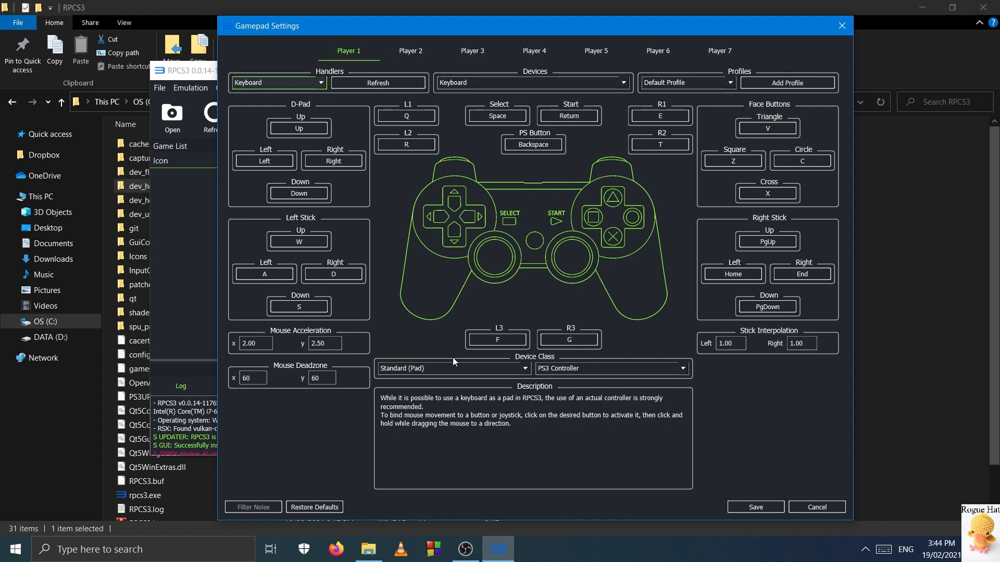
mouse_move(333, 370)
left_click(283, 84)
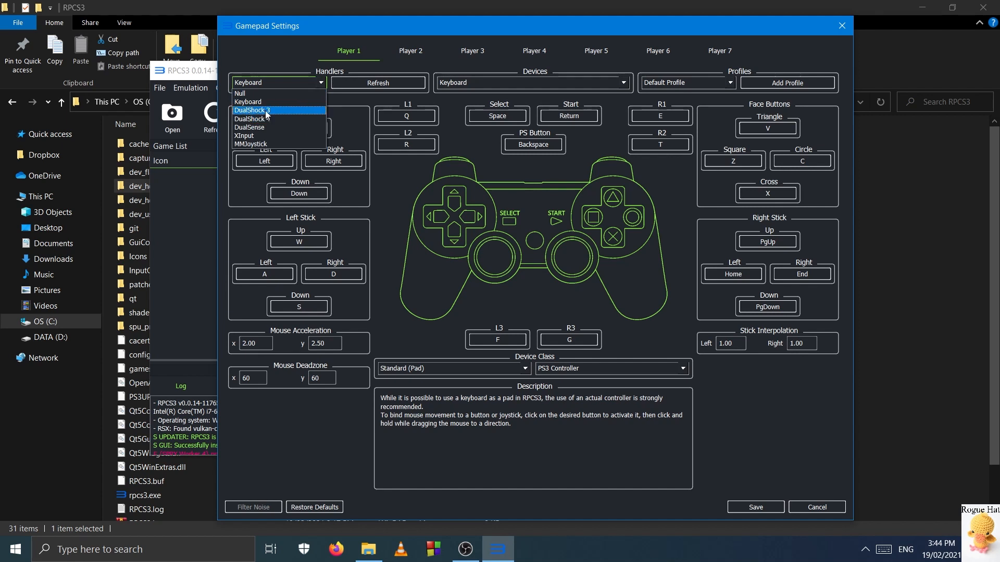
left_click(267, 111)
mouse_move(832, 451)
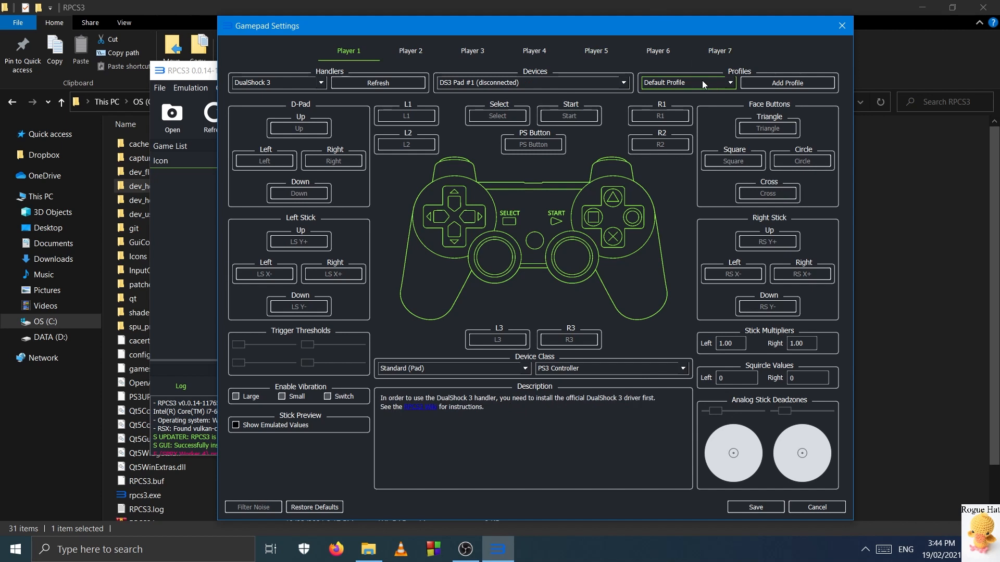
left_click(591, 82)
left_click(590, 83)
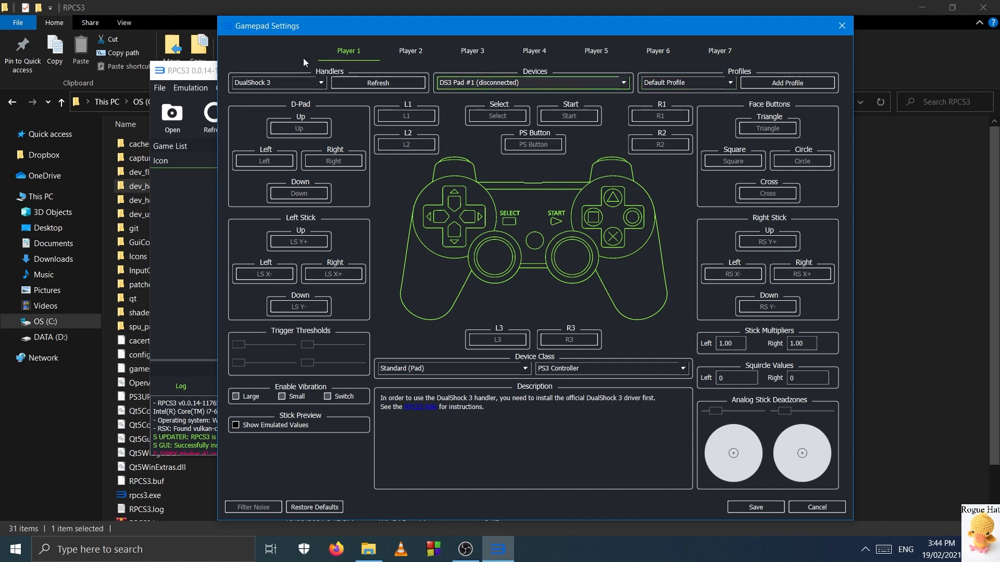
Step: Add a gamepad profile named Custom Controller for Player 1 and close the gamepad settings
left_click(709, 85)
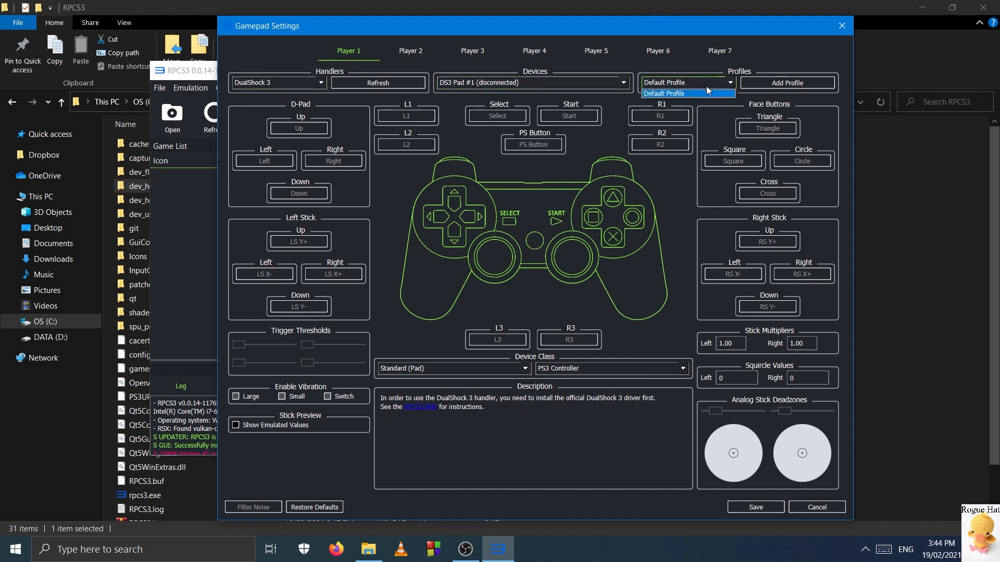
left_click(779, 83)
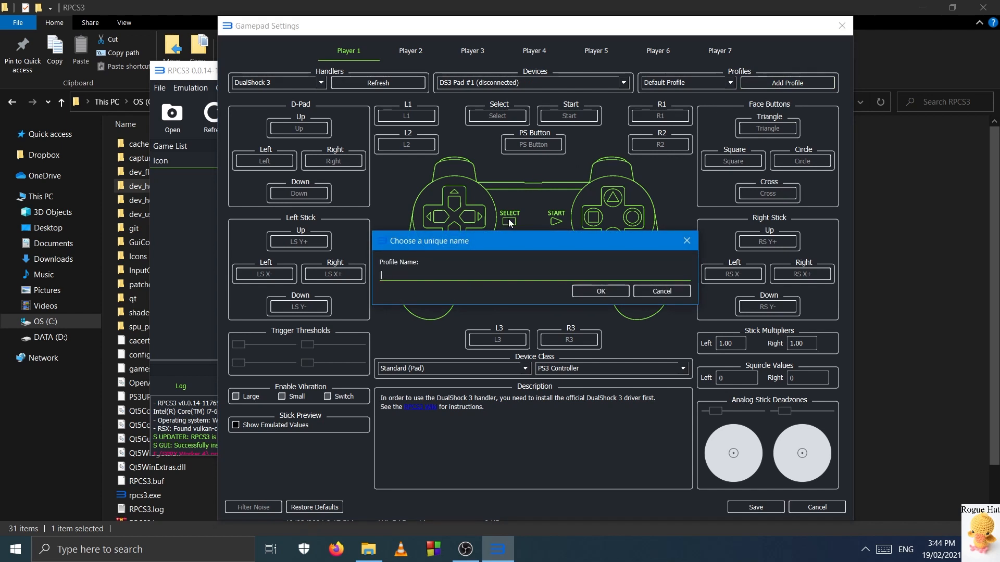
type("Custom Controller")
key("Return")
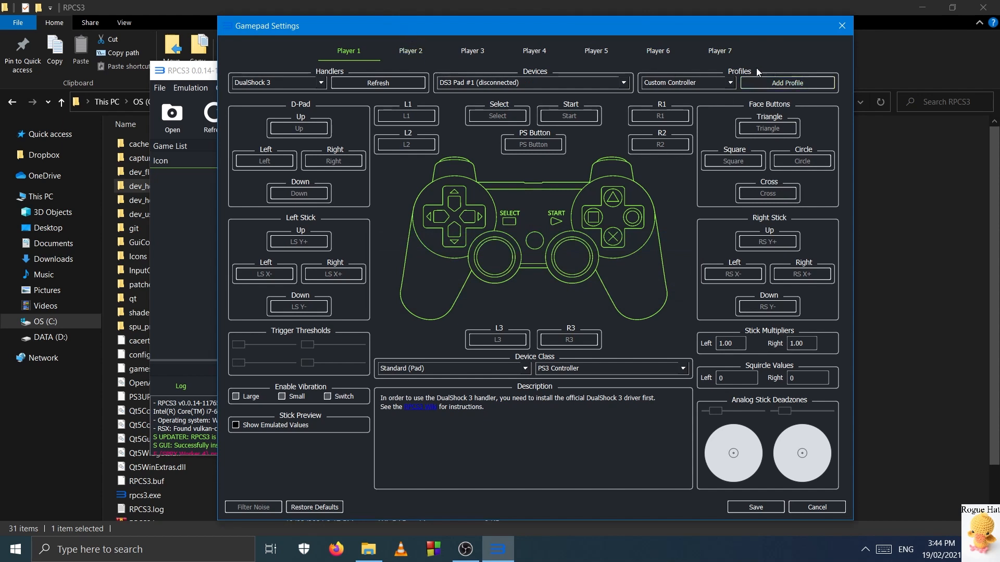
left_click(842, 26)
left_click(282, 89)
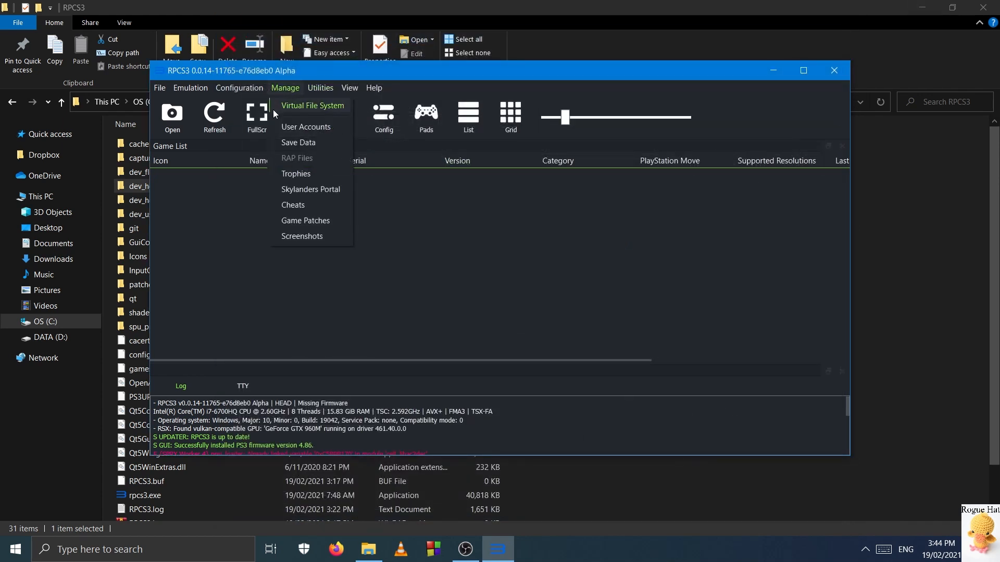
mouse_move(257, 90)
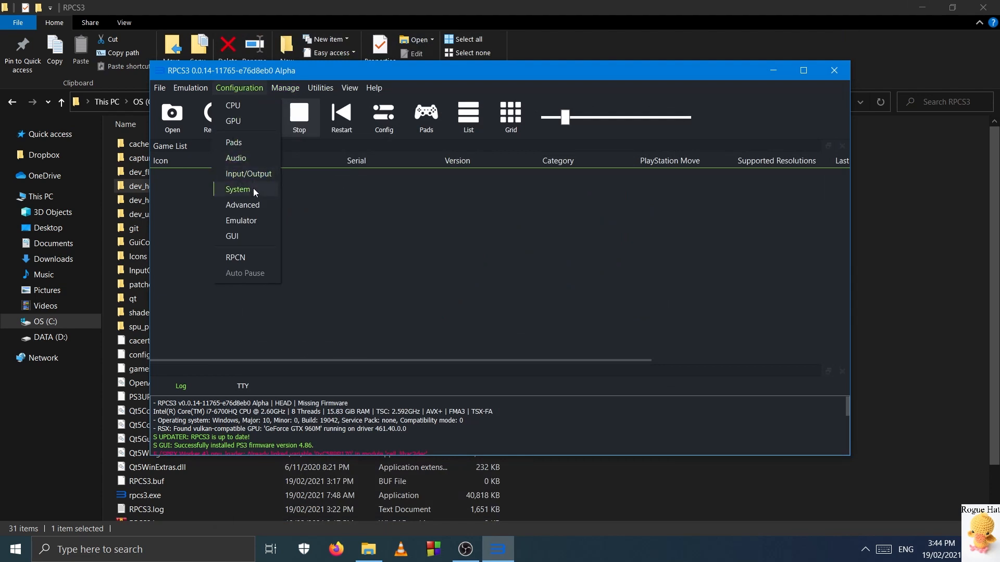
left_click(254, 204)
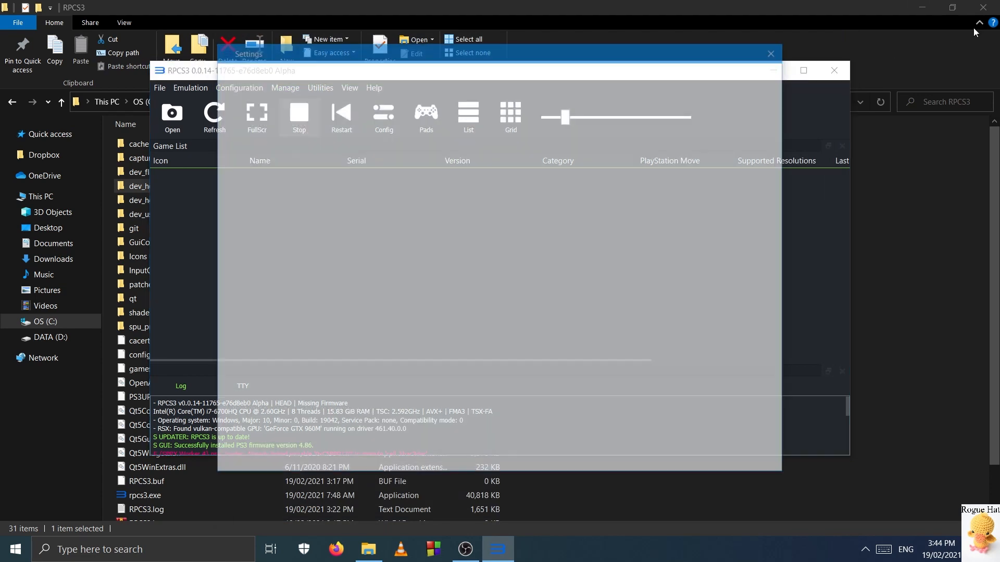
left_click(776, 50)
Step: Open the RPCN configuration, look over the host, username and token fields, and close it without saving
left_click(287, 88)
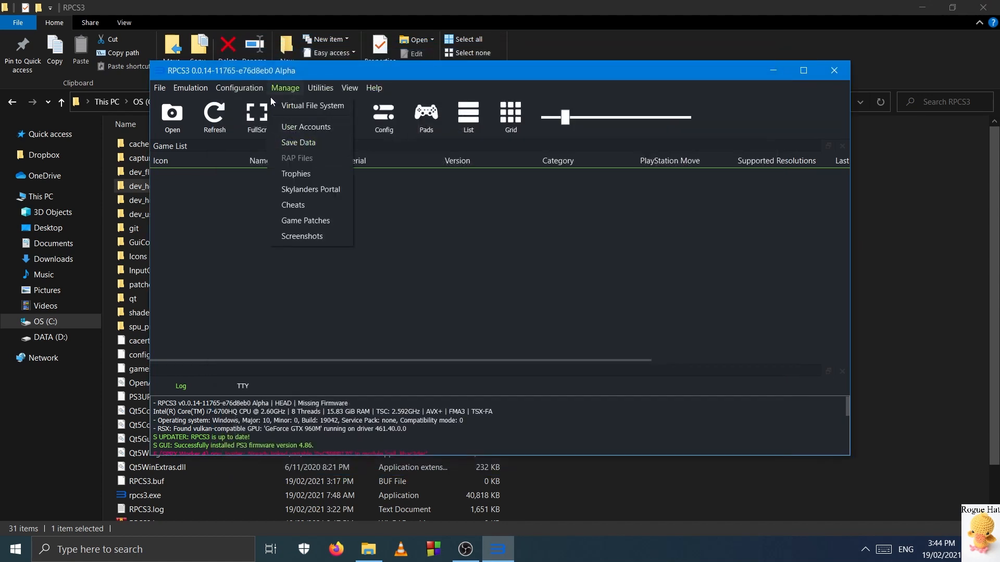
mouse_move(255, 90)
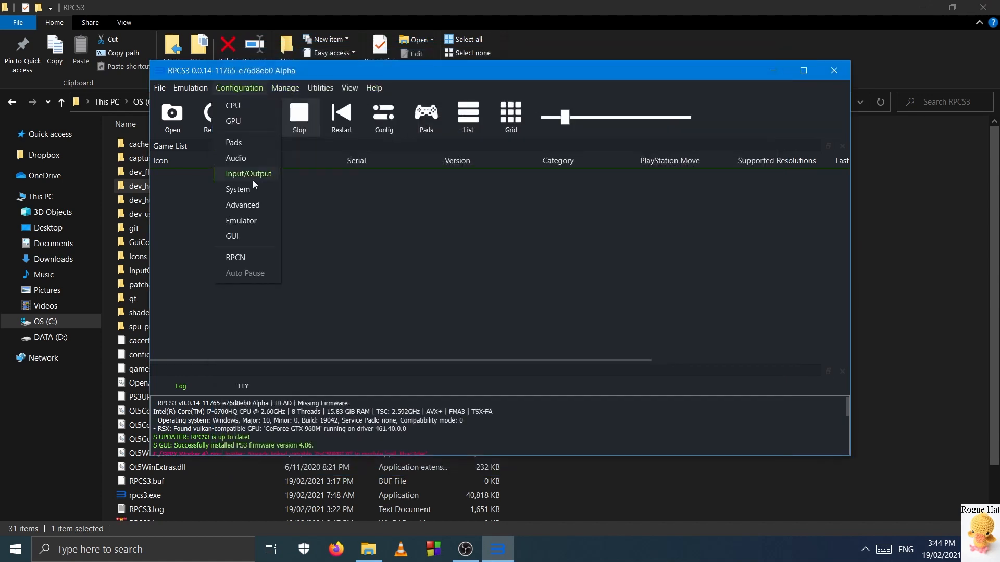
left_click(251, 260)
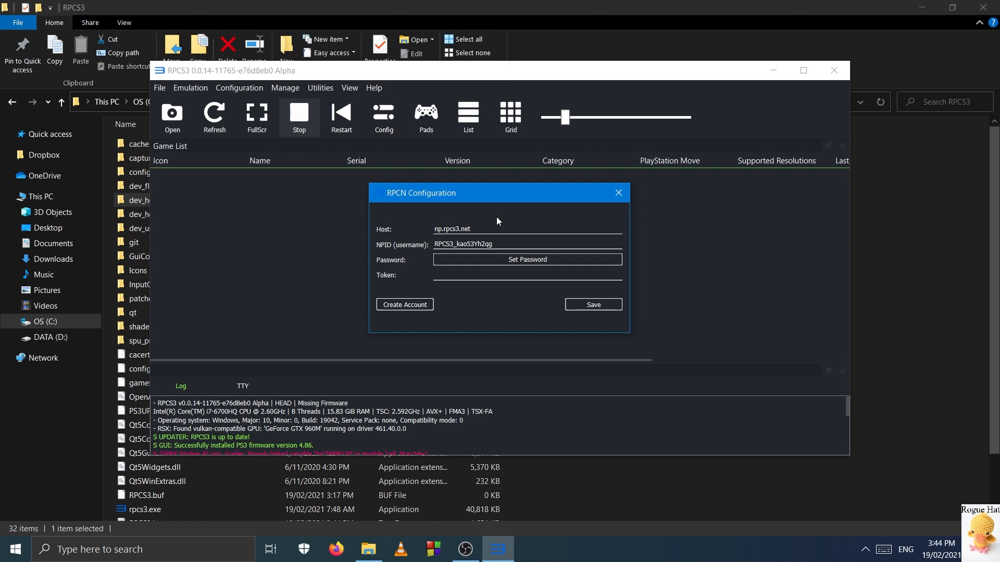
left_click(510, 225)
left_click(463, 274)
left_click(620, 197)
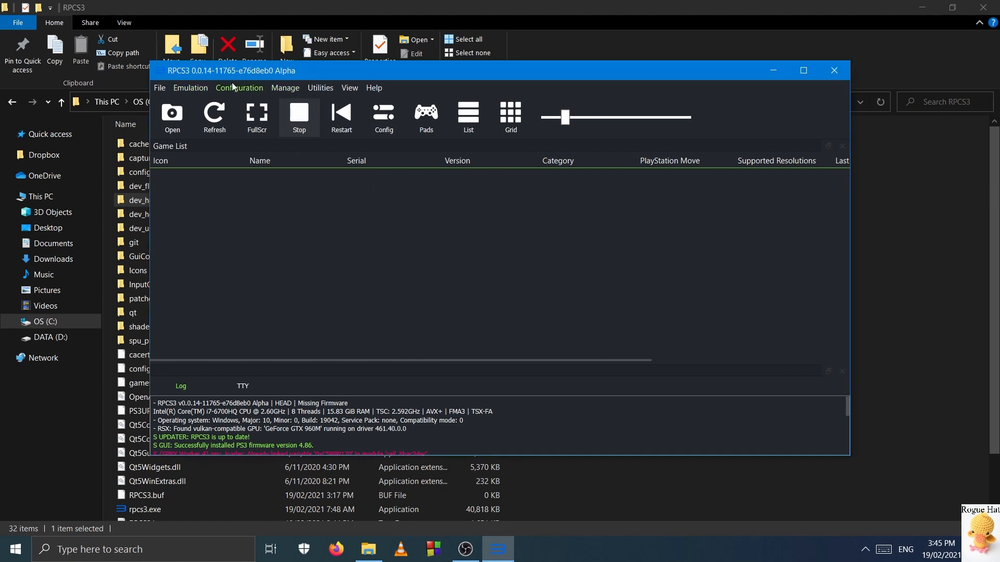
Step: Open the Skylanders Portal manager, look over its four Skylander slots and close it
left_click(290, 89)
left_click(291, 89)
left_click(291, 89)
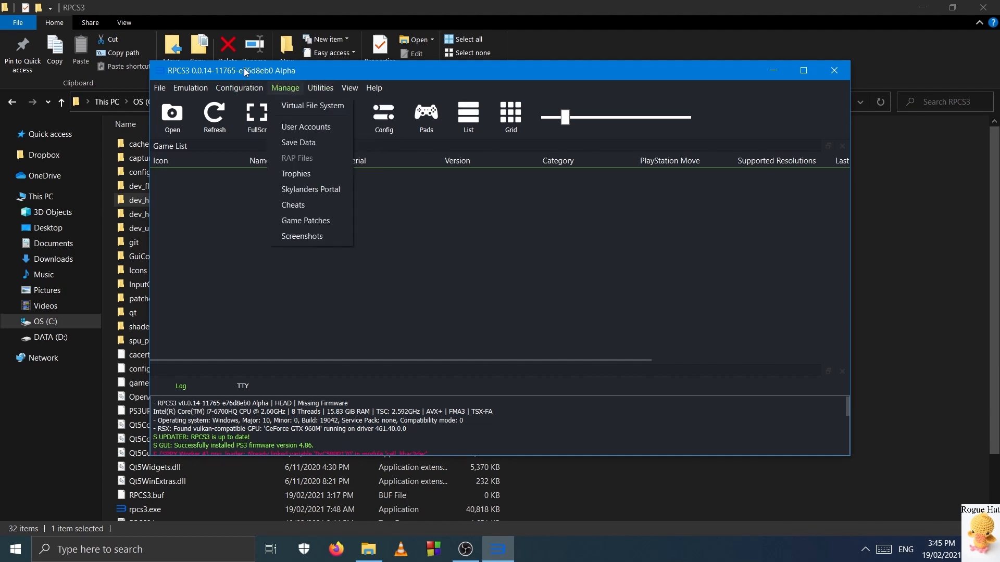
mouse_move(262, 88)
mouse_move(296, 96)
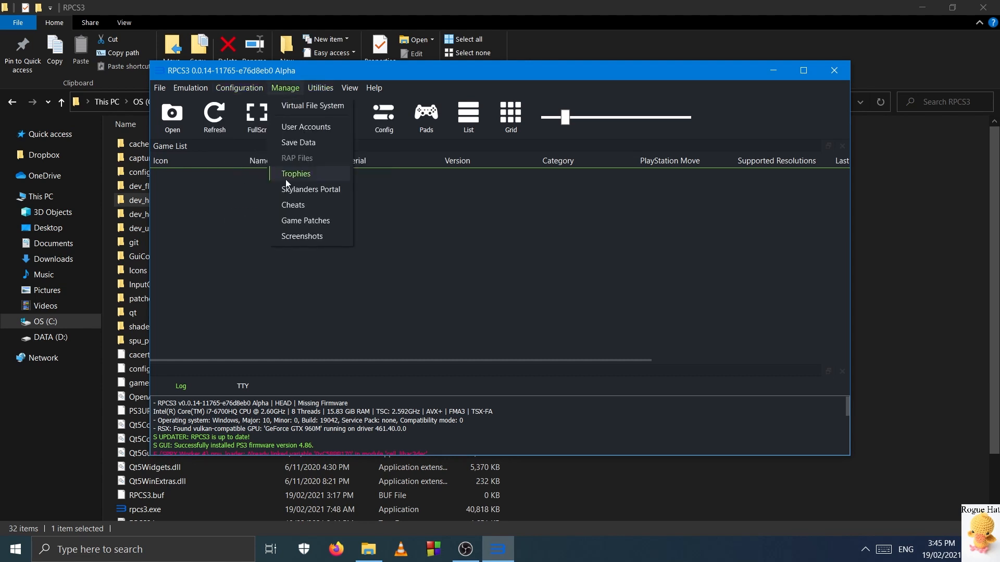
left_click(328, 194)
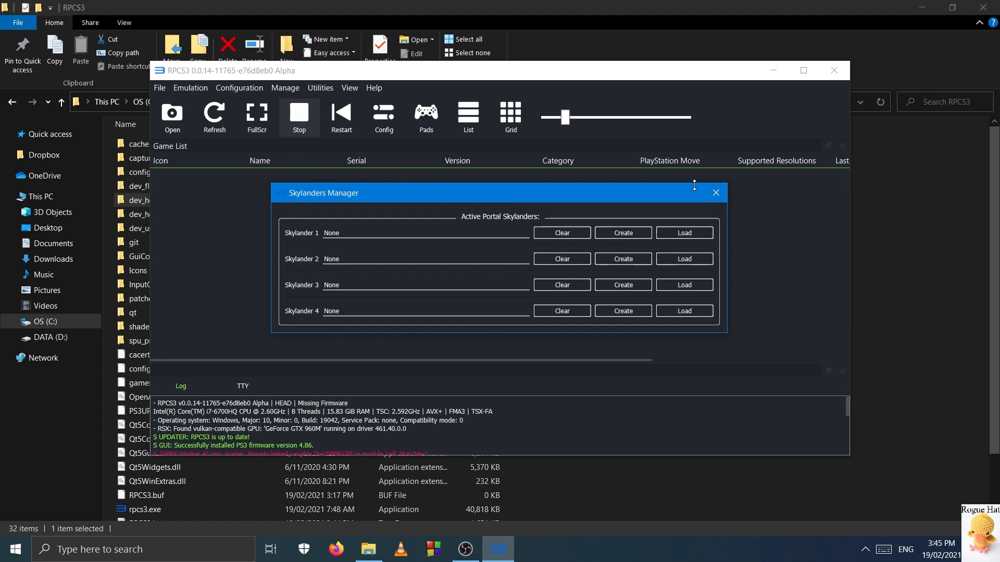
left_click(714, 193)
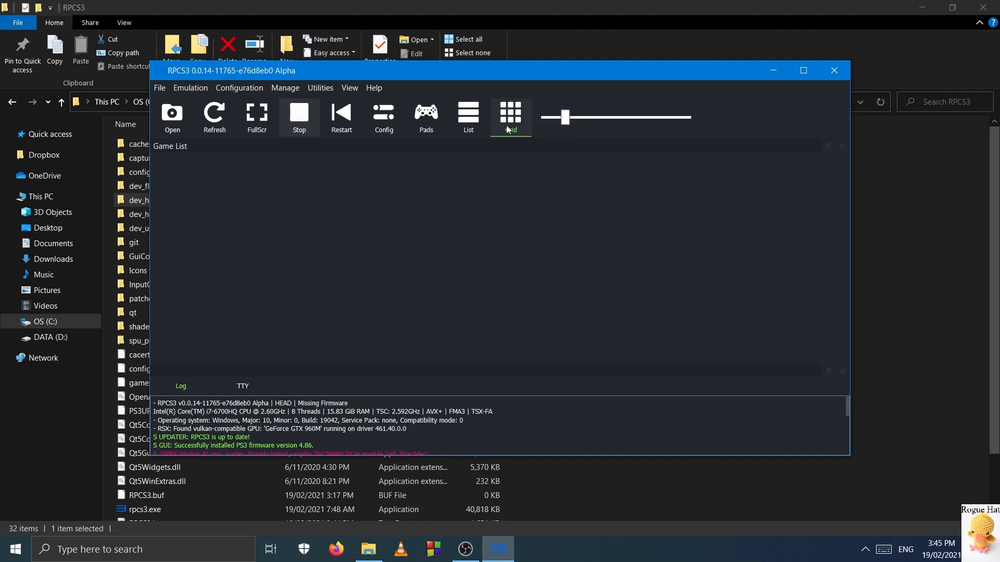
Step: Enlarge the game list icons slightly
left_click_drag(565, 117, 682, 136)
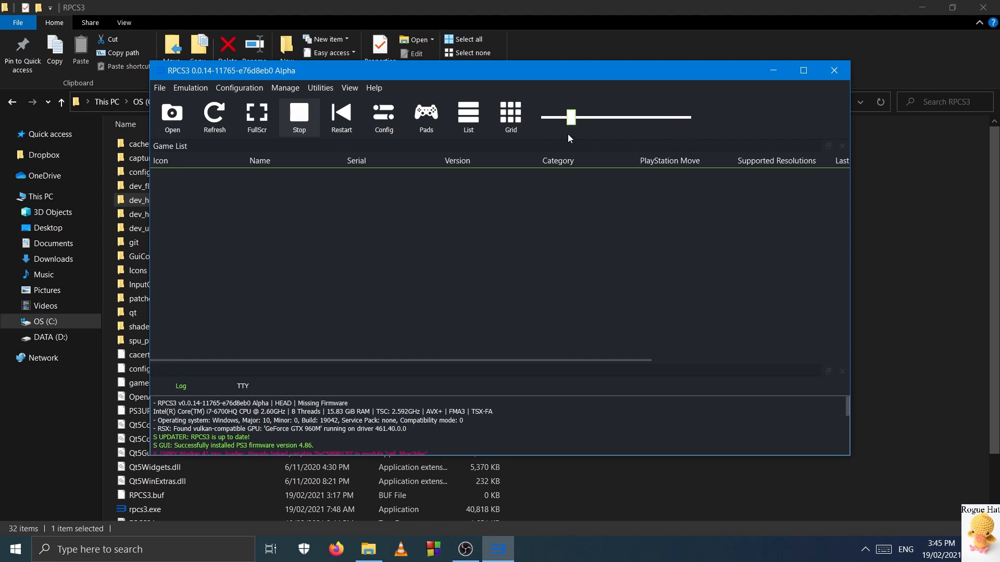
Step: Show the Debugger pane beside the game list and close it again
left_click(348, 87)
mouse_move(337, 88)
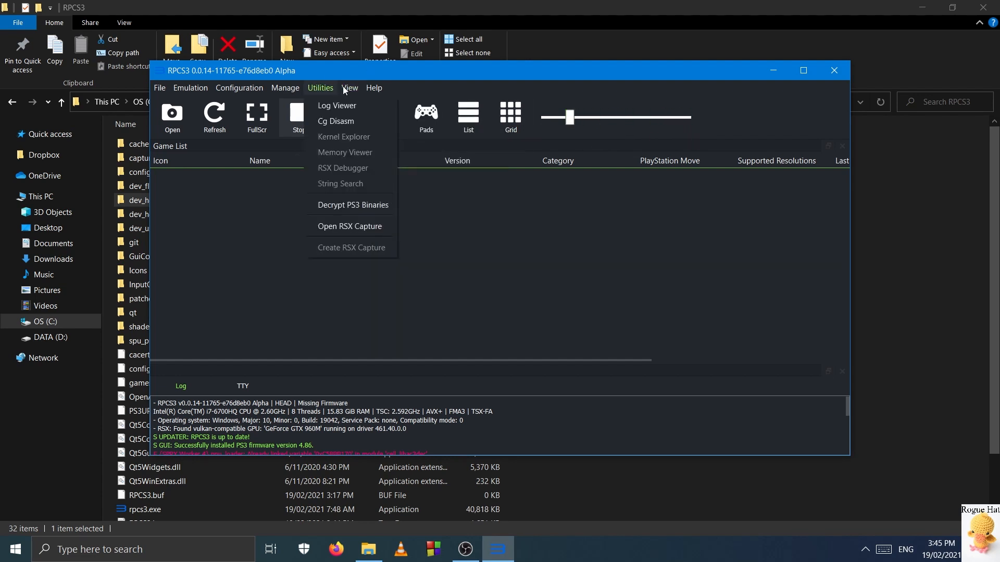
left_click(361, 106)
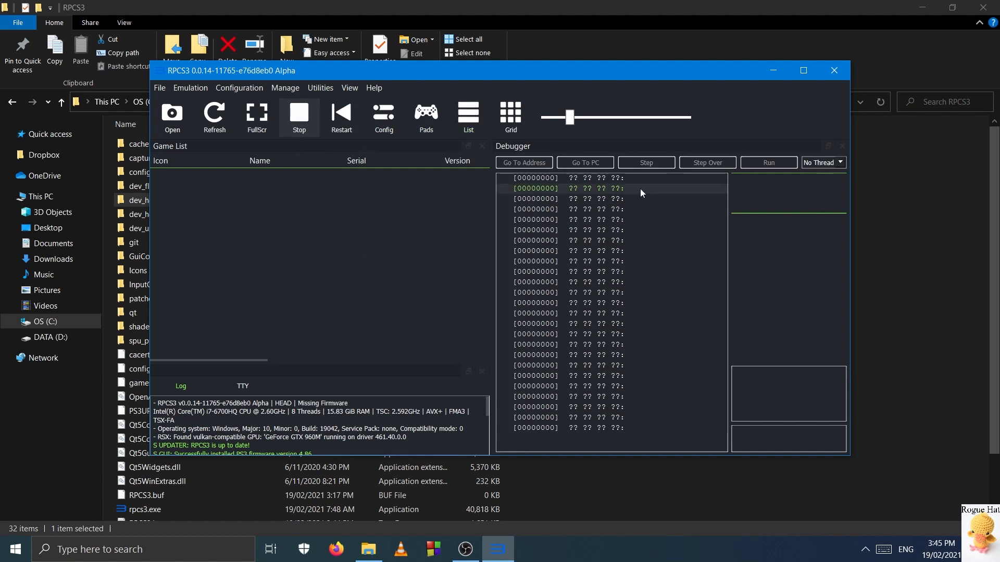
left_click(842, 146)
Step: Look through the view and help options, open the Decrypt PS3 Binaries file selection and dismiss it without choosing a file
left_click(350, 87)
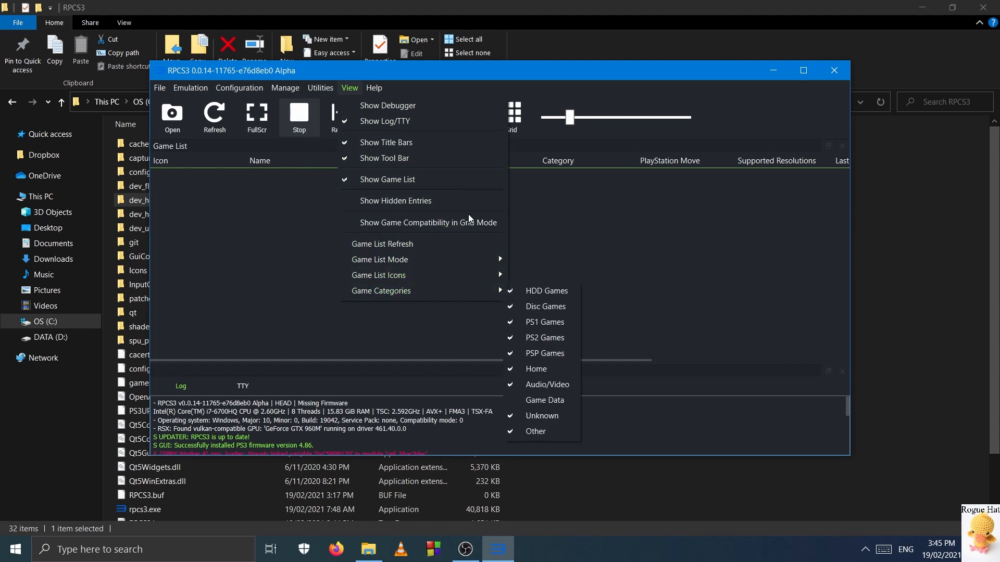
mouse_move(378, 90)
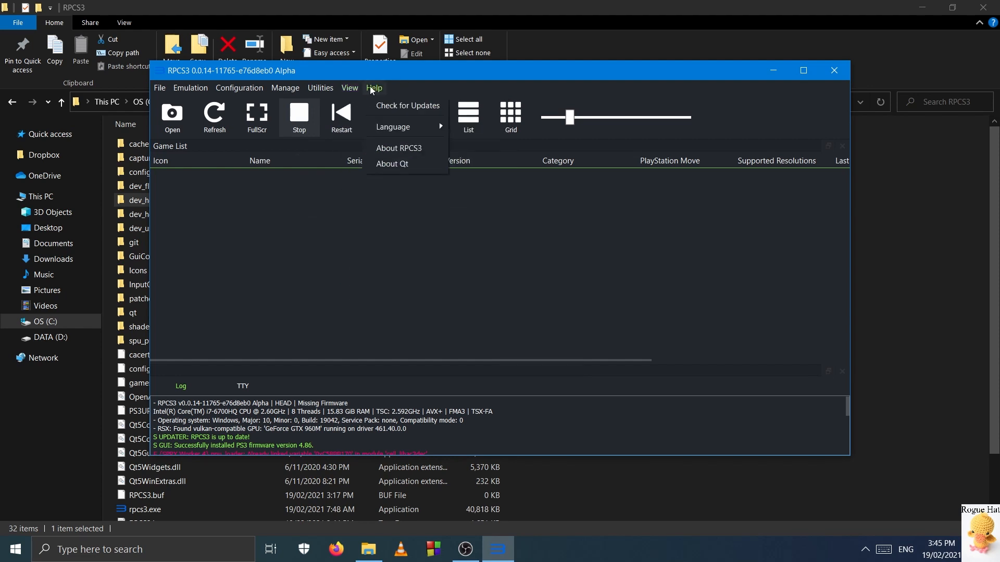
mouse_move(316, 89)
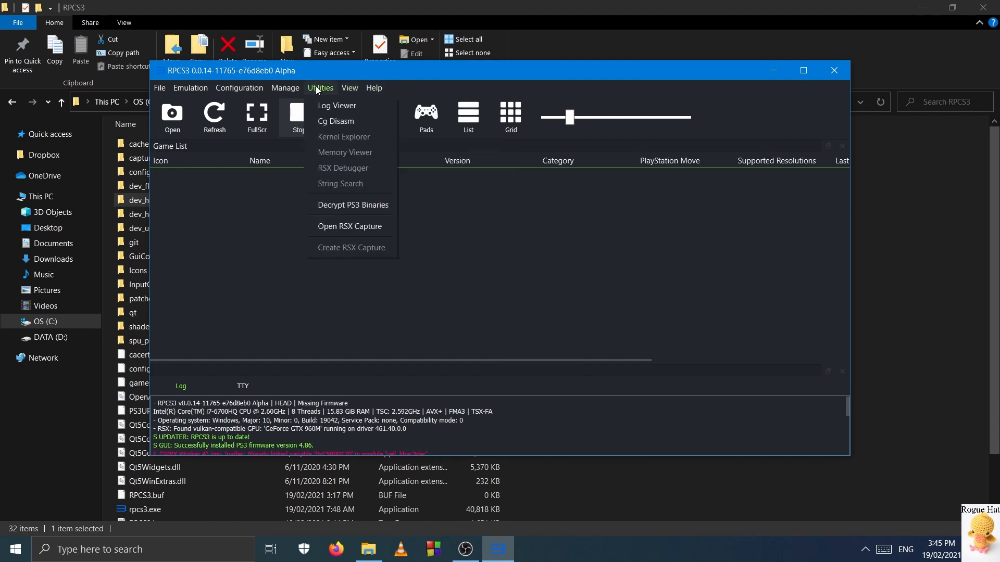
left_click(345, 204)
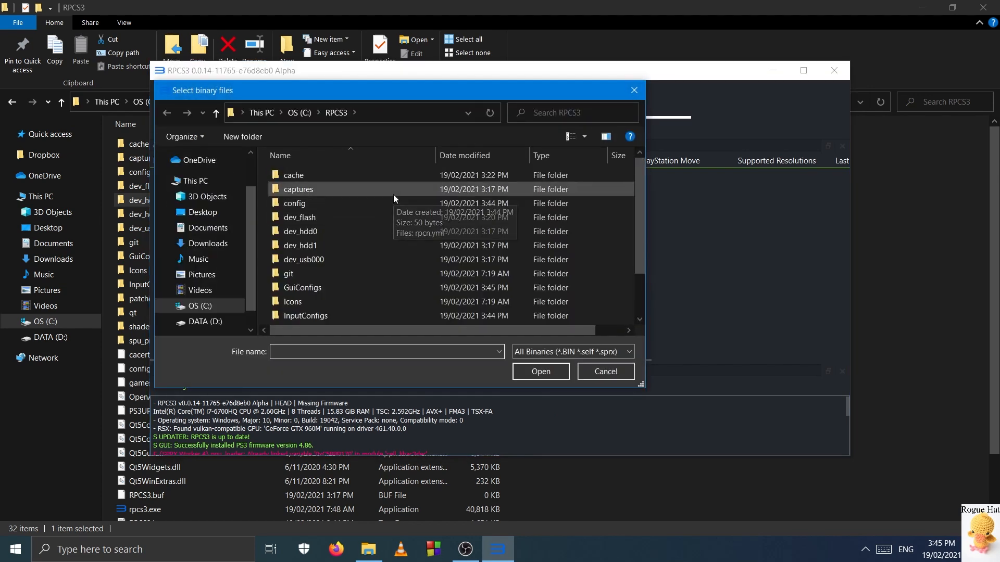
left_click(630, 93)
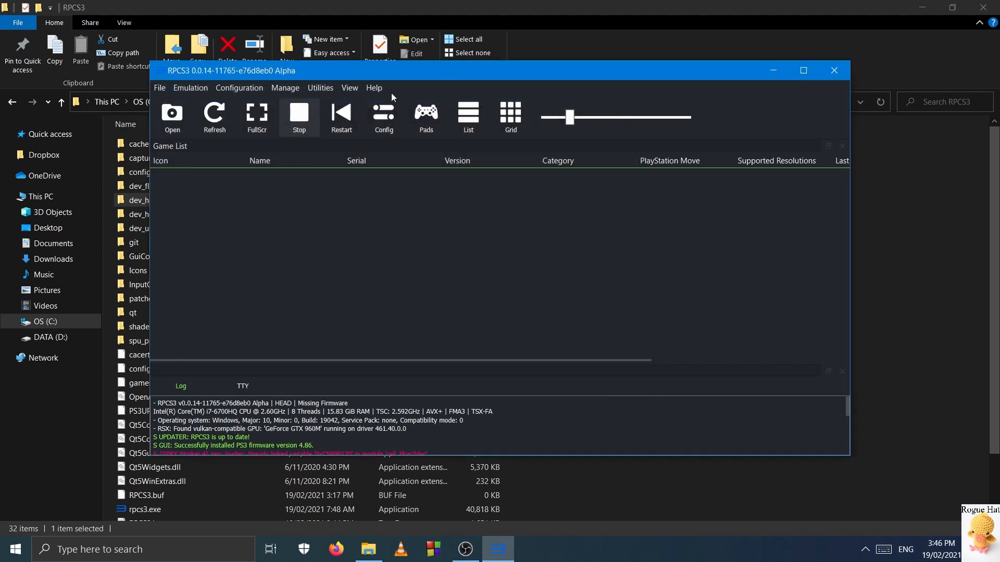
left_click(350, 88)
mouse_move(316, 88)
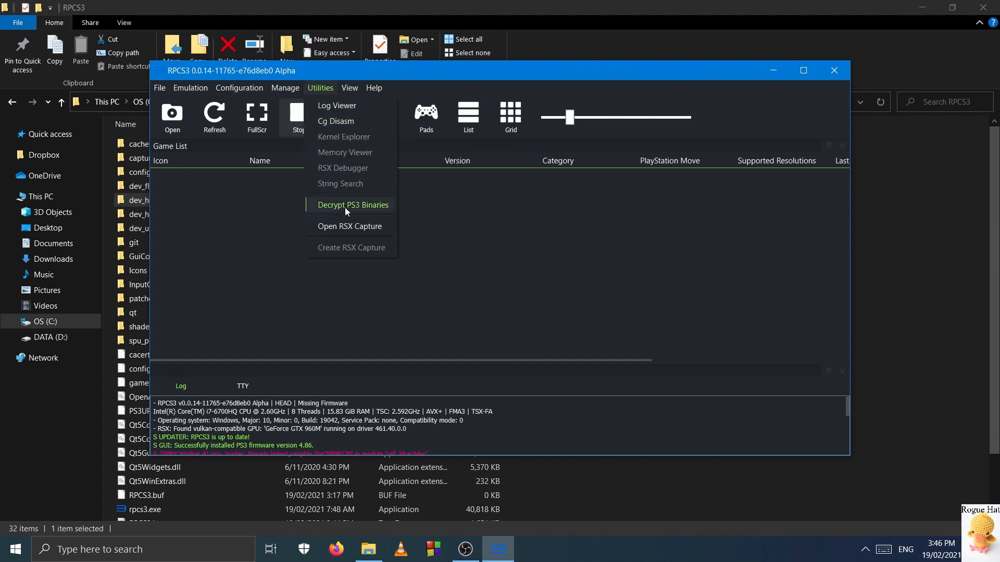
mouse_move(293, 86)
mouse_move(221, 88)
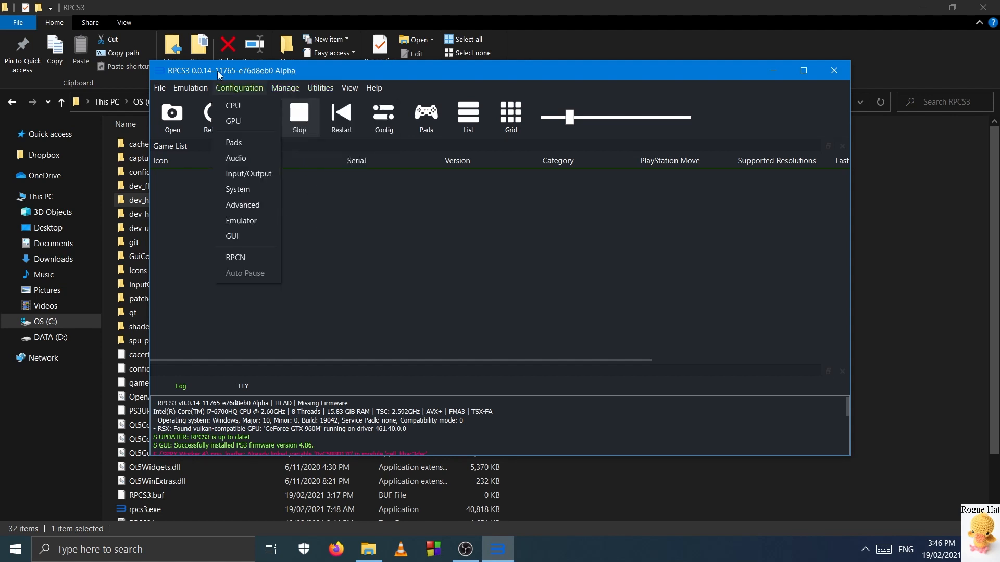
left_click(347, 72)
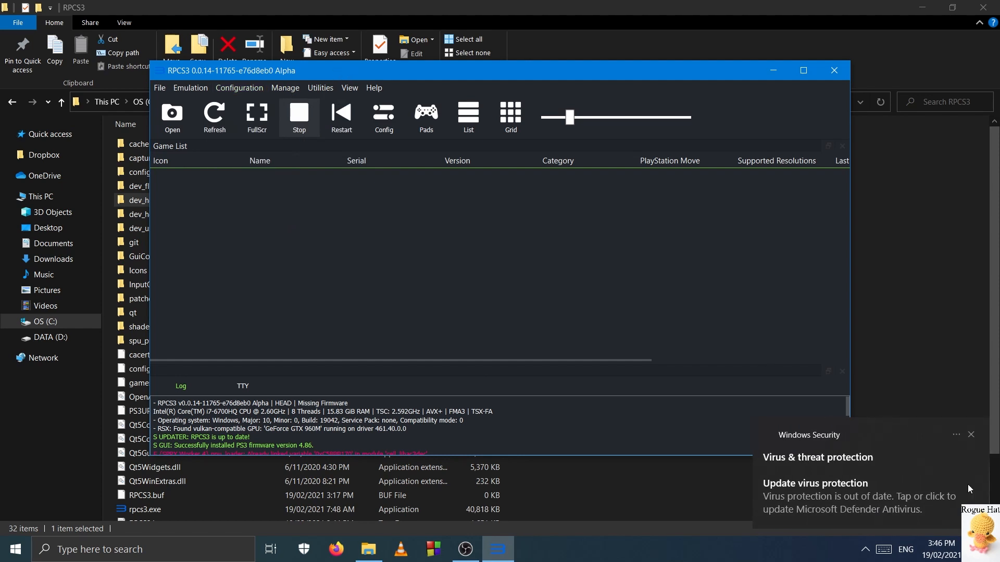
Step: Dismiss the Windows Security notification about virus protection
left_click(971, 434)
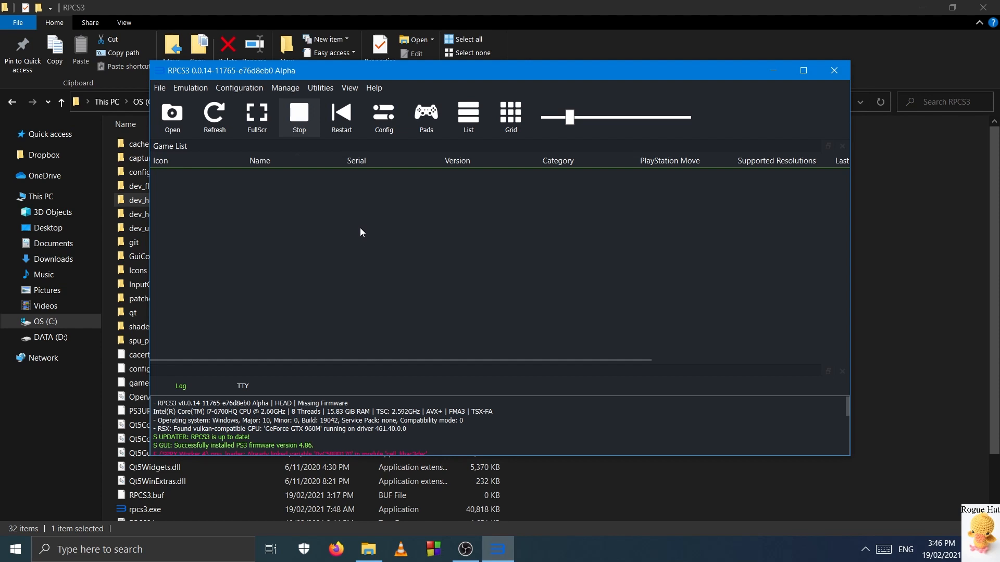
Step: Open the emulator settings and review the CPU, GPU, Audio, I/O, System and Network options
left_click(236, 89)
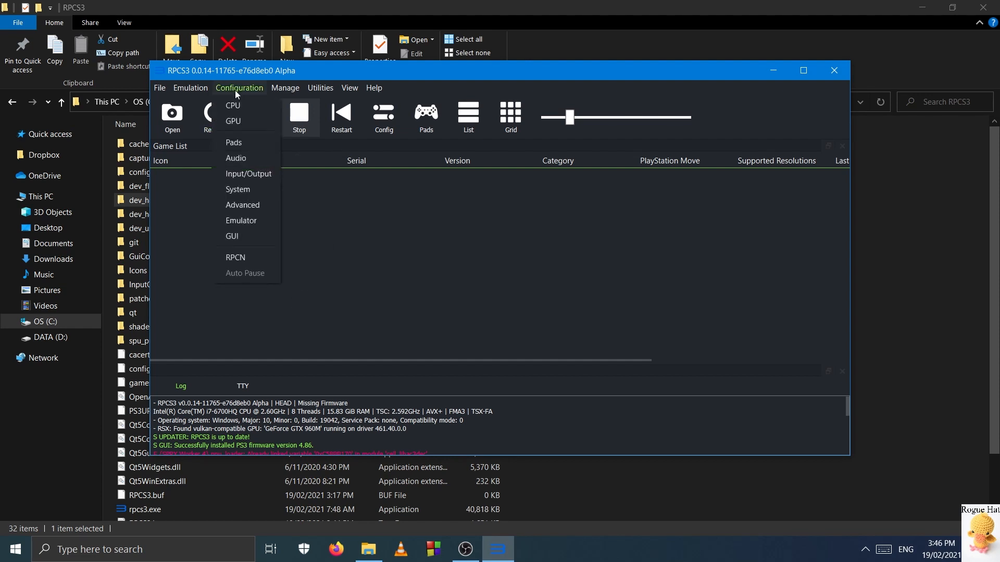
left_click(235, 106)
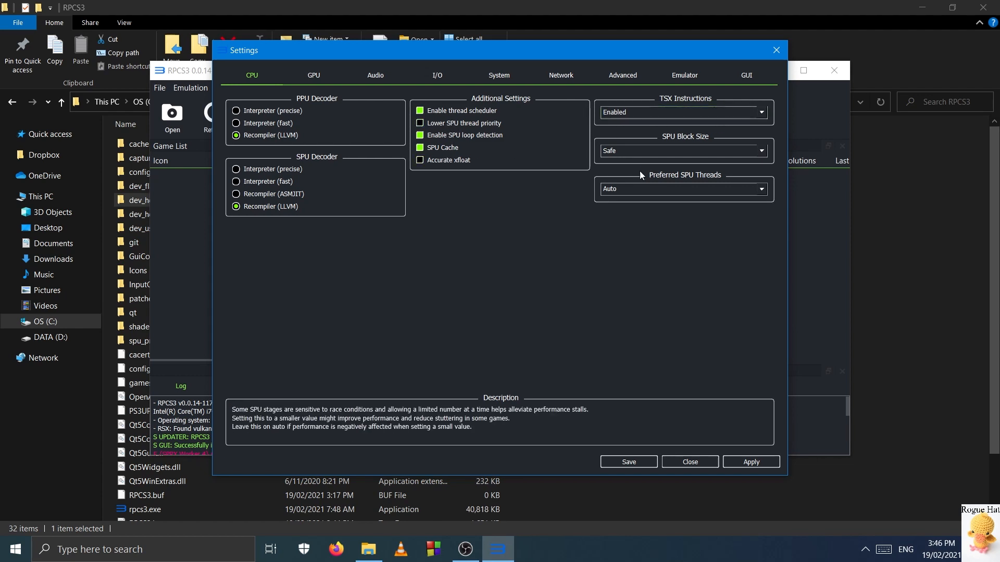
left_click(314, 75)
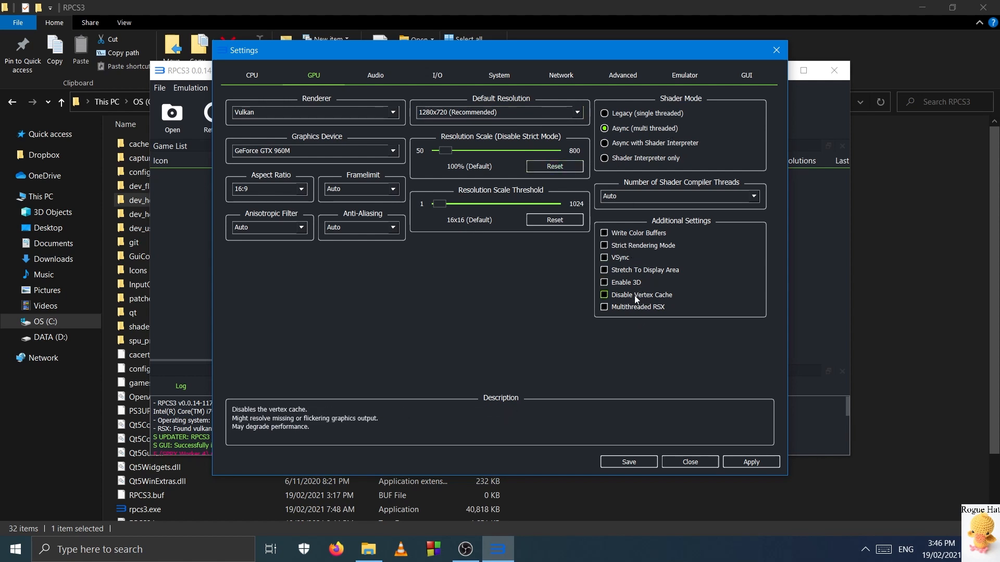
left_click(365, 72)
left_click(436, 77)
left_click(500, 78)
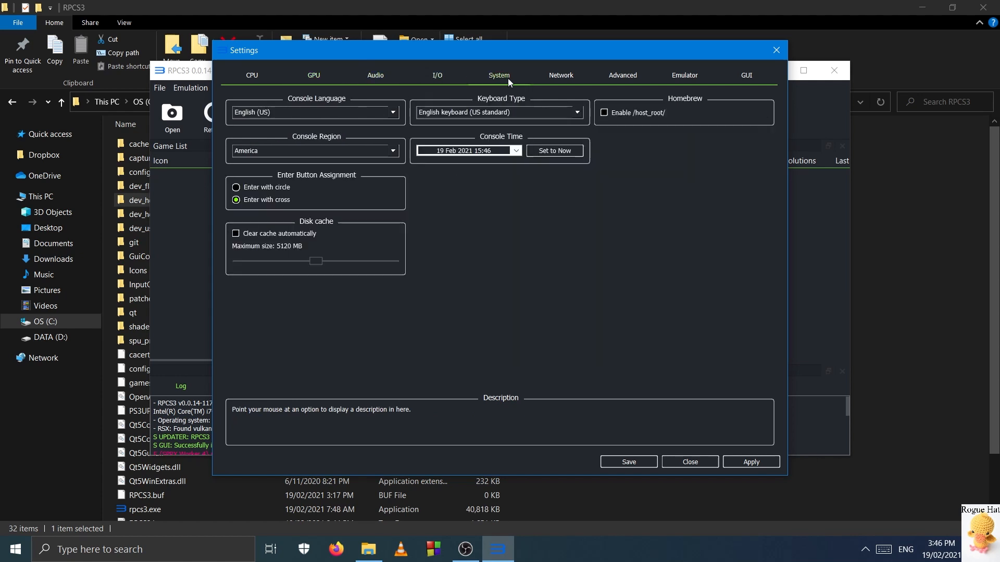
left_click(551, 78)
Step: Try enabling Read Color Buffers and Write Depth Buffers in the Advanced GPU settings
left_click(623, 79)
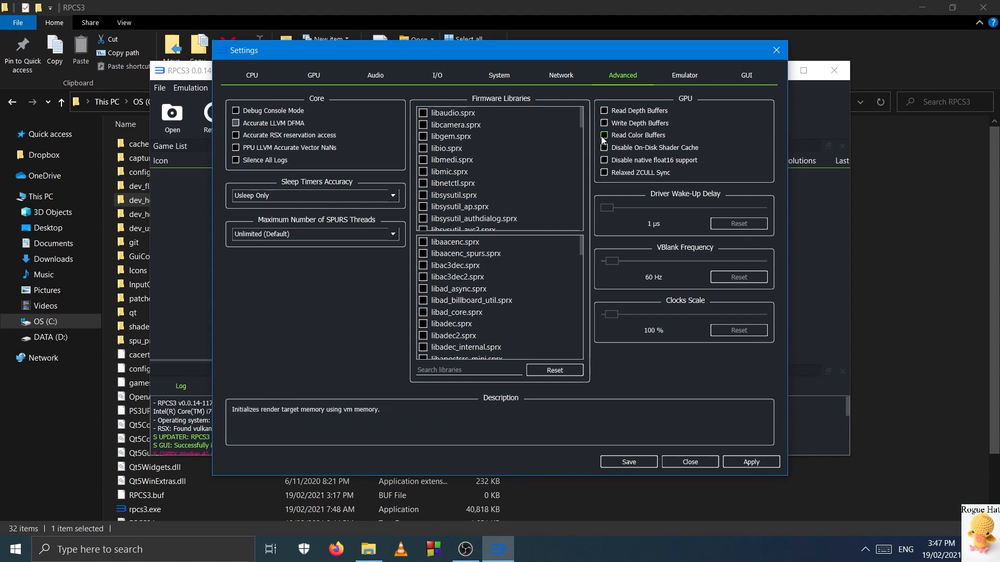
left_click(606, 136)
left_click(605, 124)
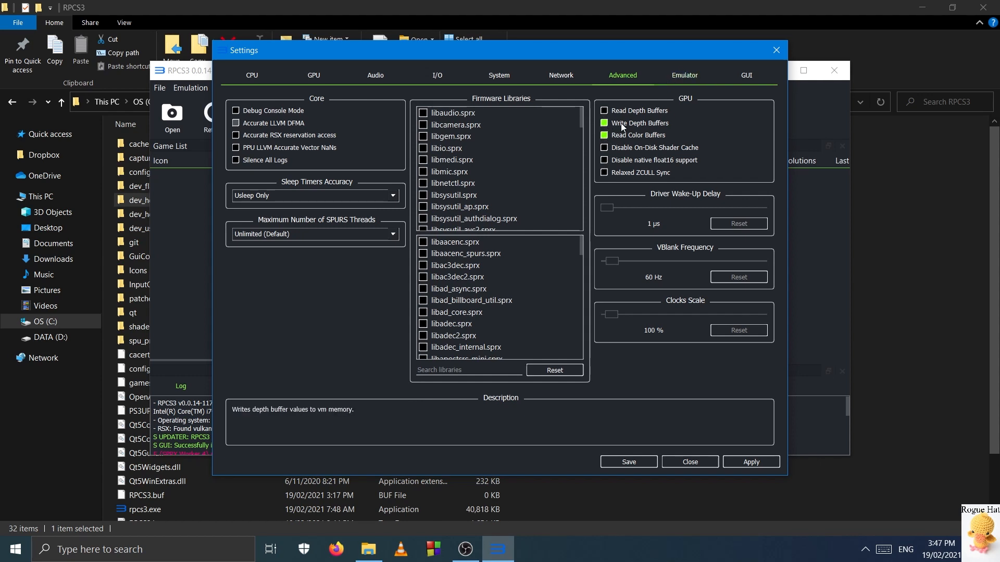
Step: Check the Emulator, GUI and CPU settings once more and save the configuration
left_click(706, 78)
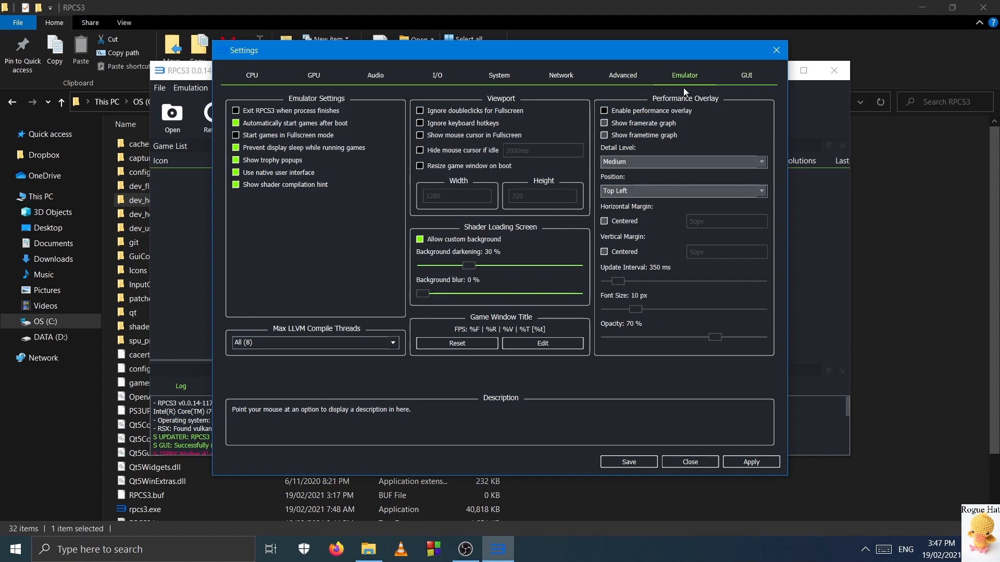
left_click(744, 77)
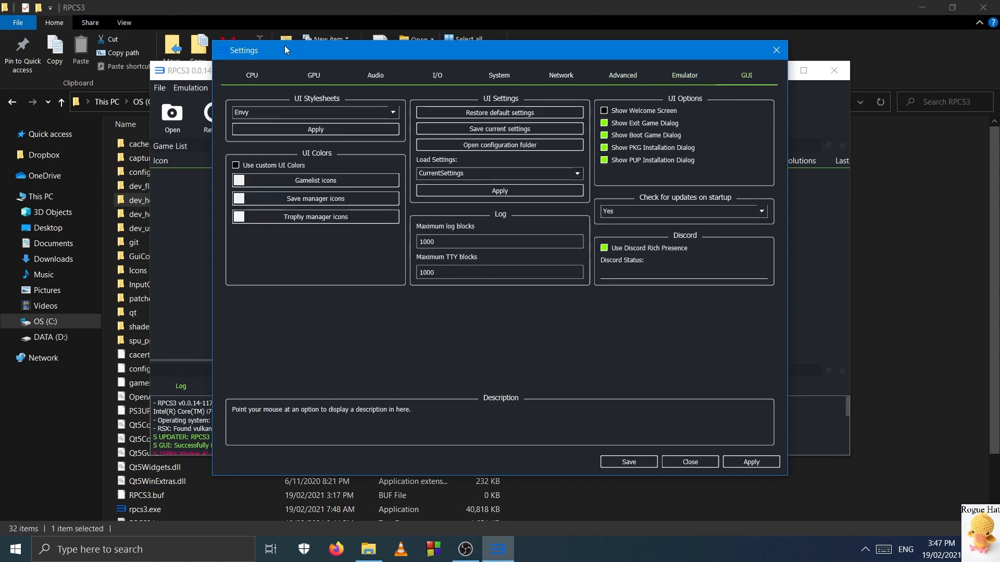
left_click(252, 76)
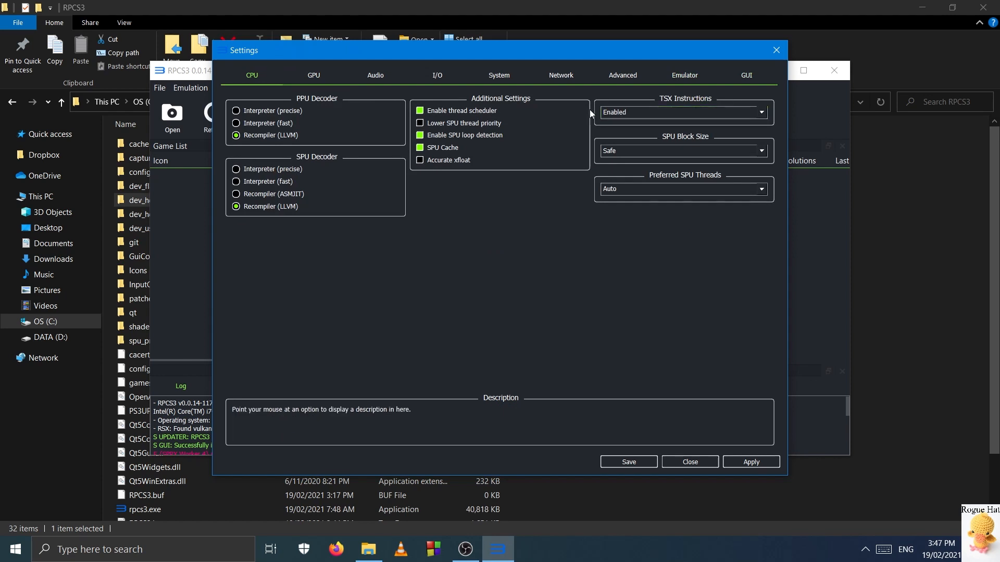
left_click(614, 462)
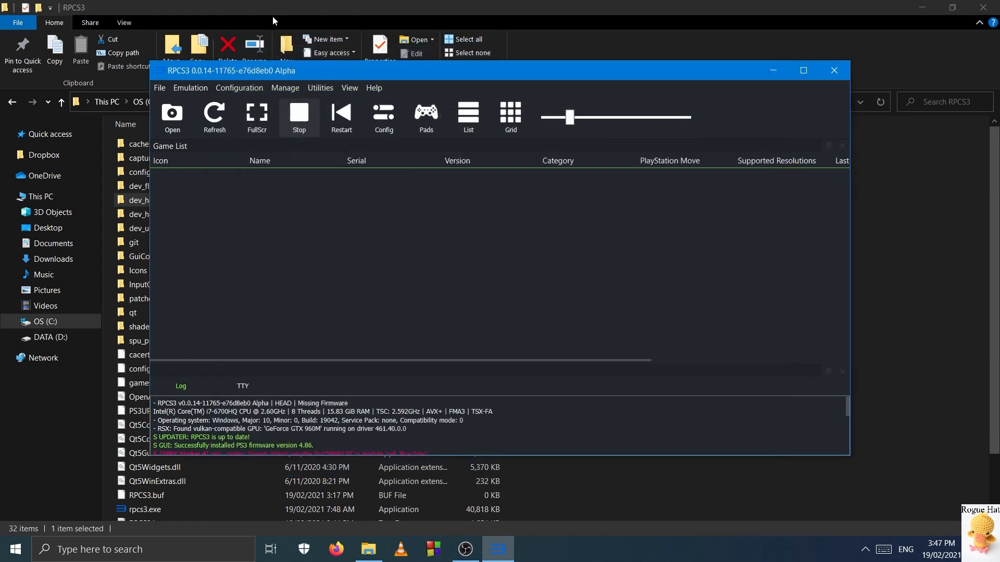
Step: Reopen the settings, keep the Vulkan renderer, set the default resolution to 1920x1080 and enable Multithreaded RSX
left_click(255, 91)
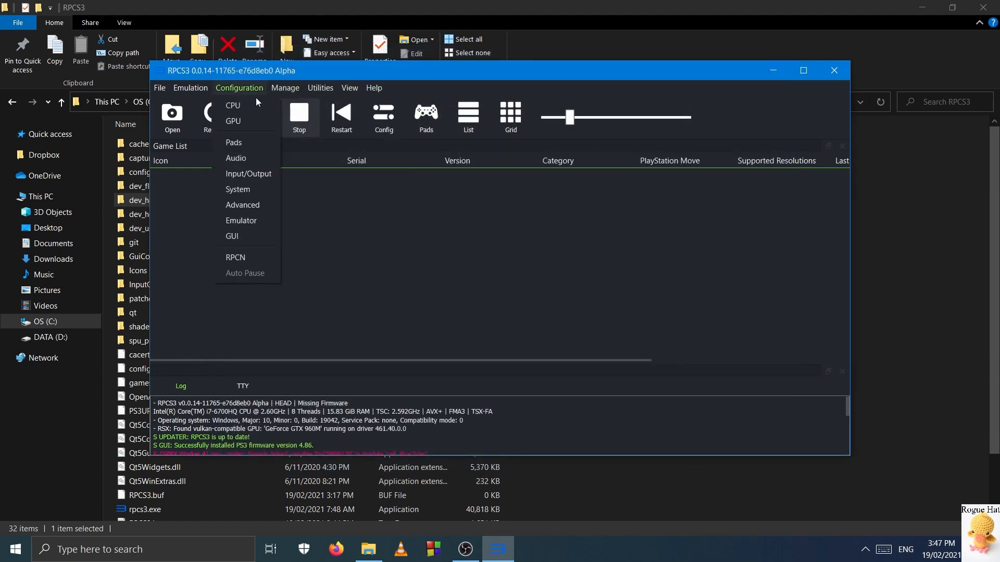
left_click(258, 107)
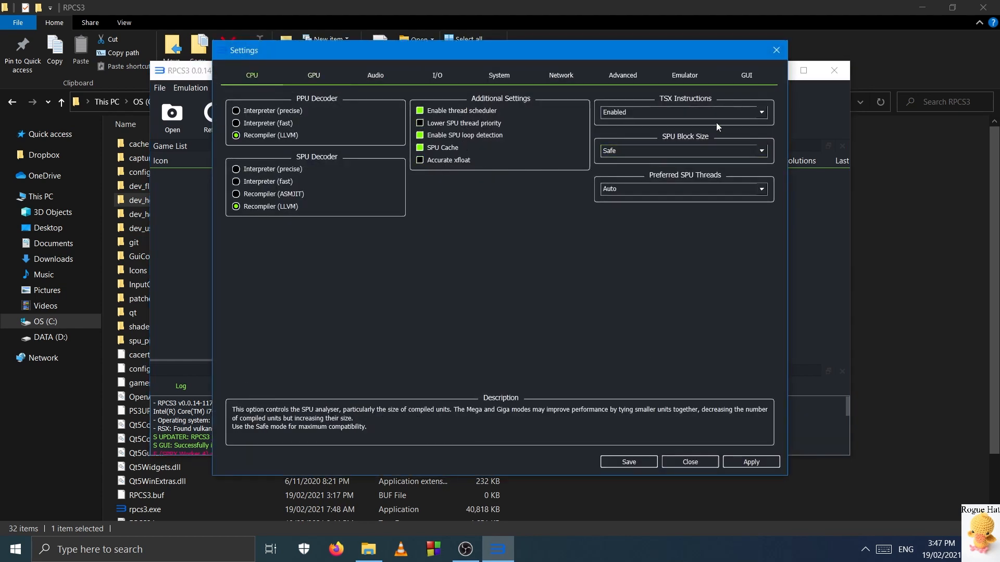
left_click(318, 74)
left_click(336, 111)
left_click(328, 111)
left_click(519, 111)
left_click(464, 124)
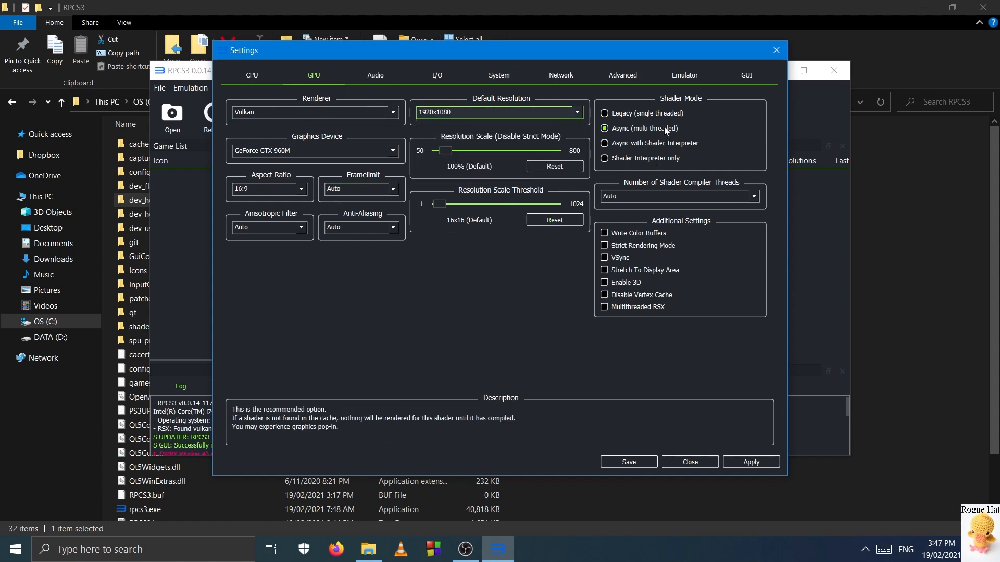
left_click(635, 307)
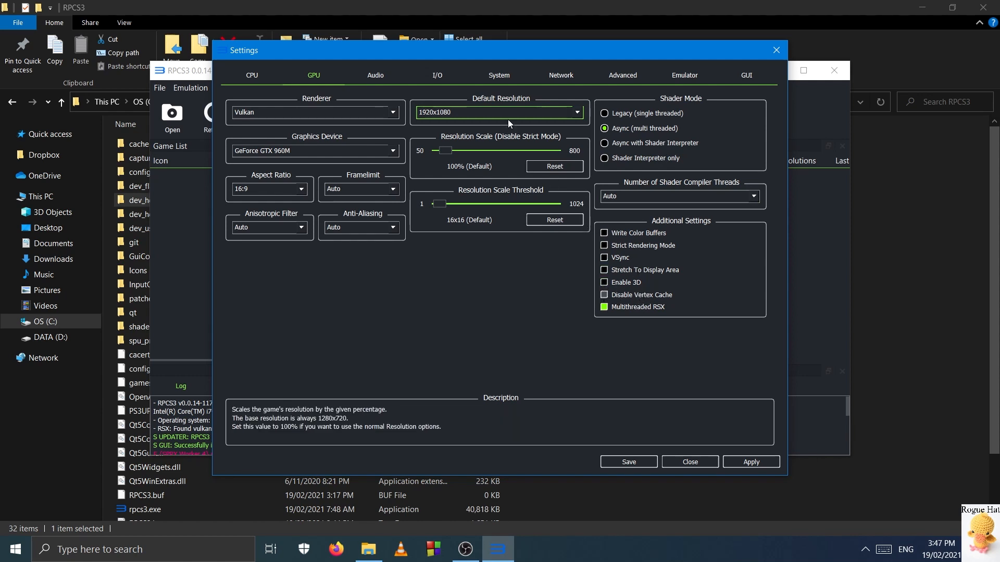
Step: Enable Relaxed ZCULL Sync in the Advanced GPU settings and save the configuration
left_click(375, 75)
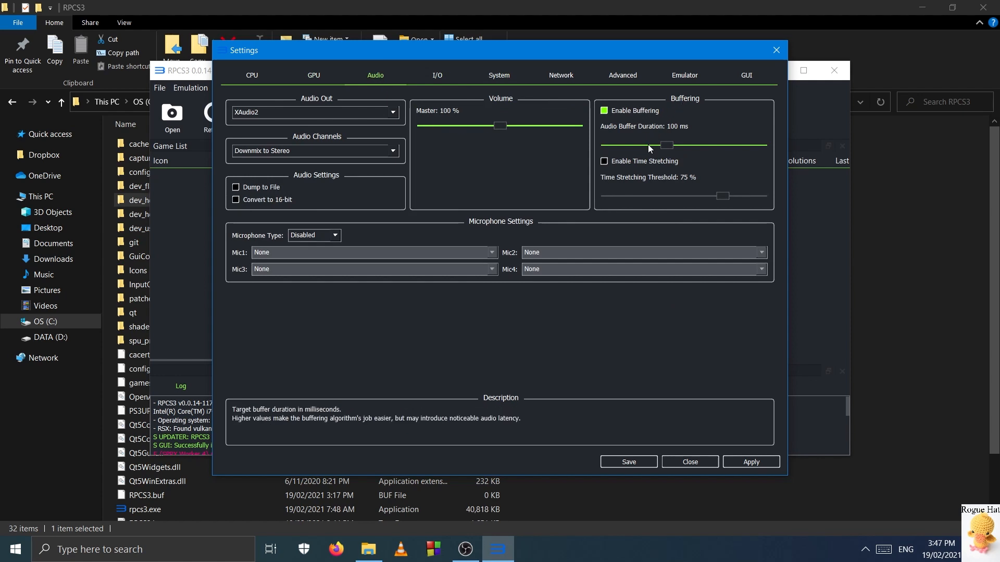
left_click(482, 72)
left_click(561, 74)
left_click(699, 69)
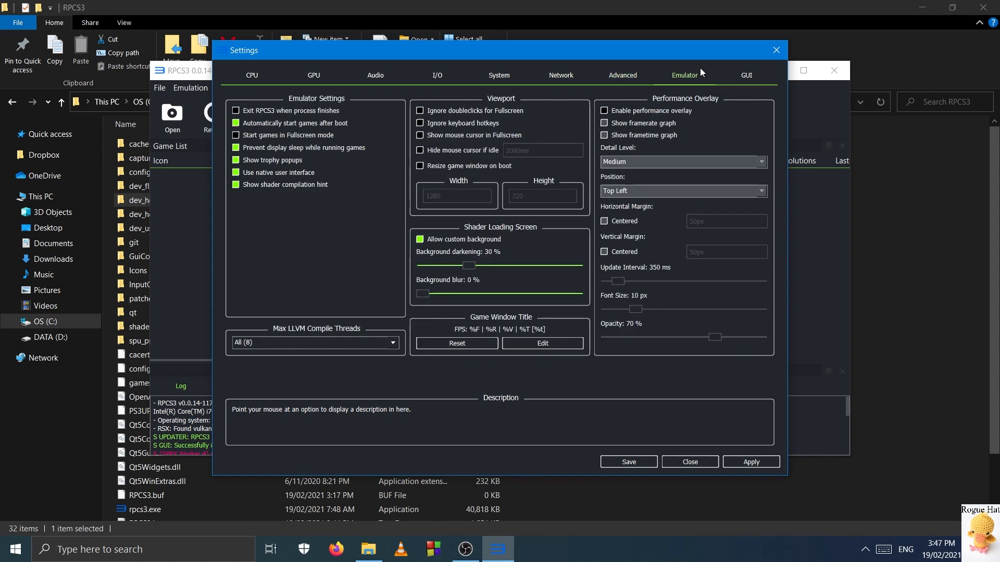
left_click(608, 69)
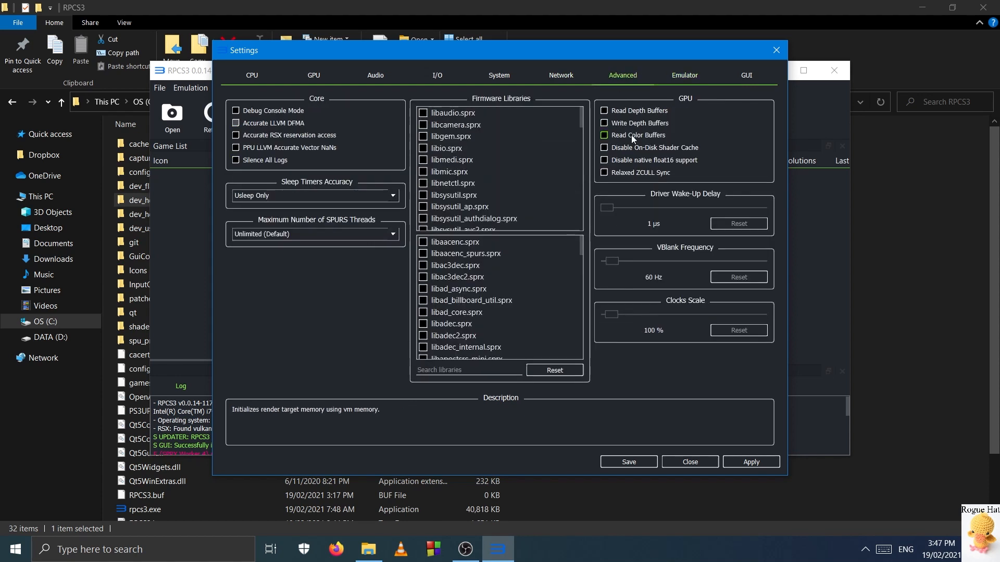
left_click(605, 172)
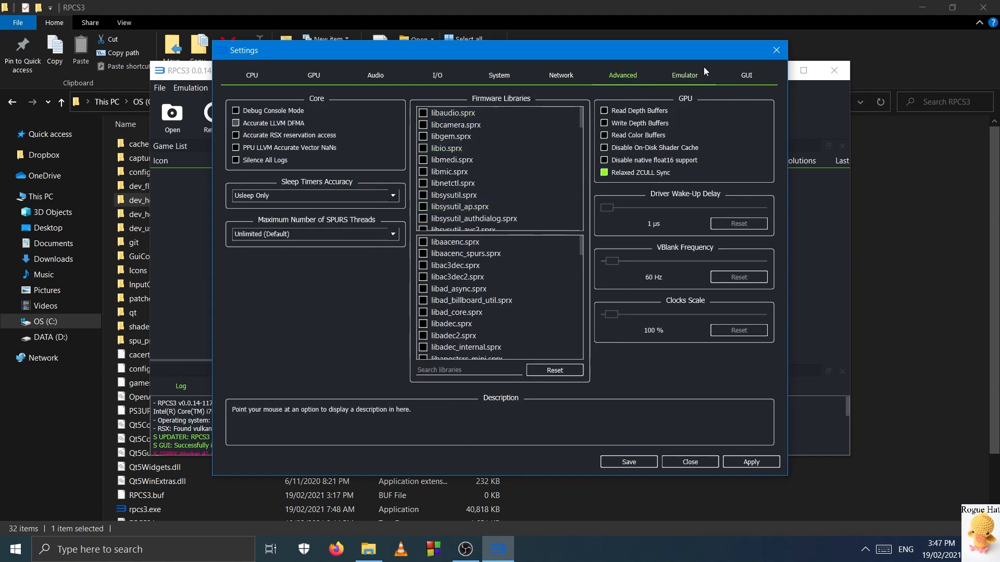
left_click(748, 73)
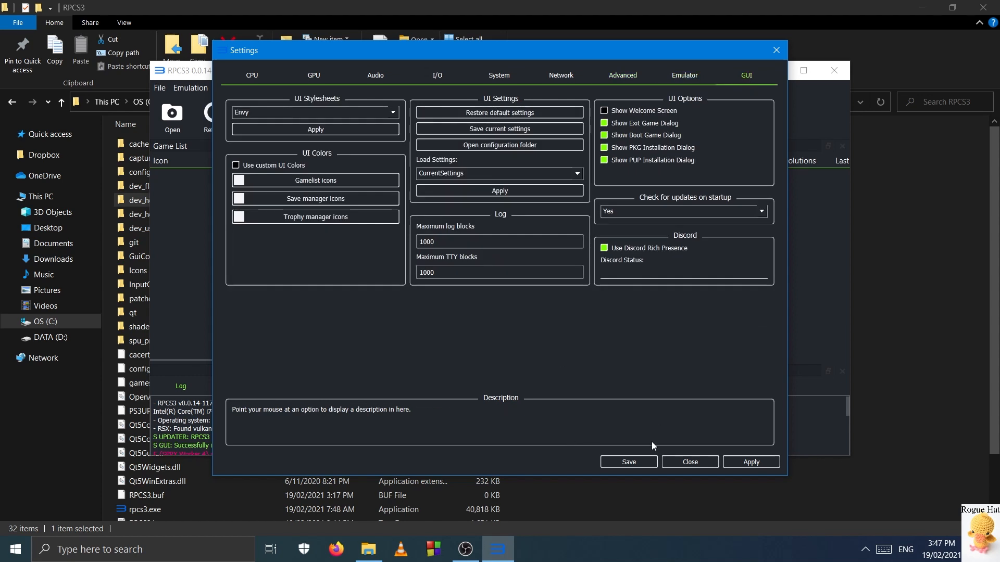
left_click(627, 463)
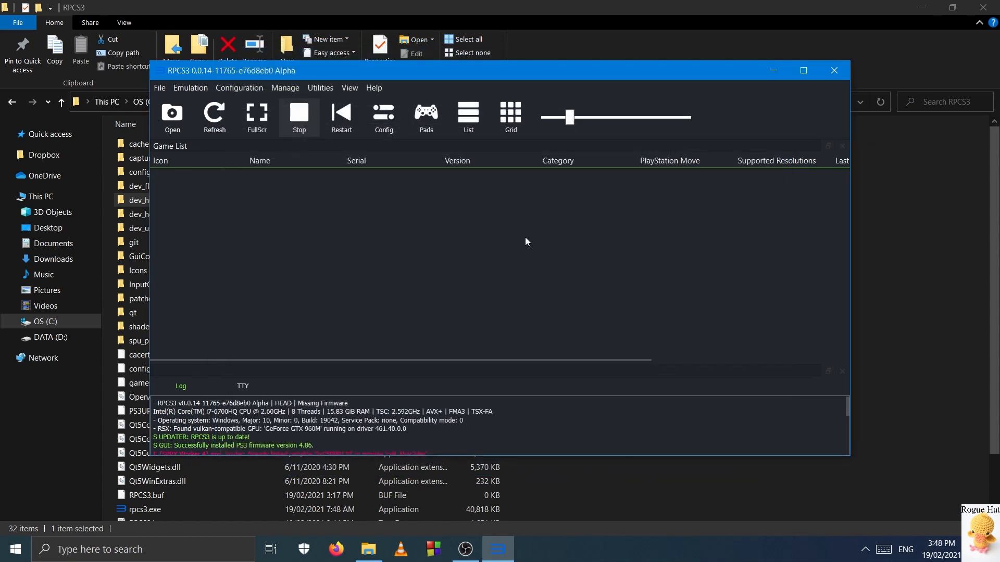